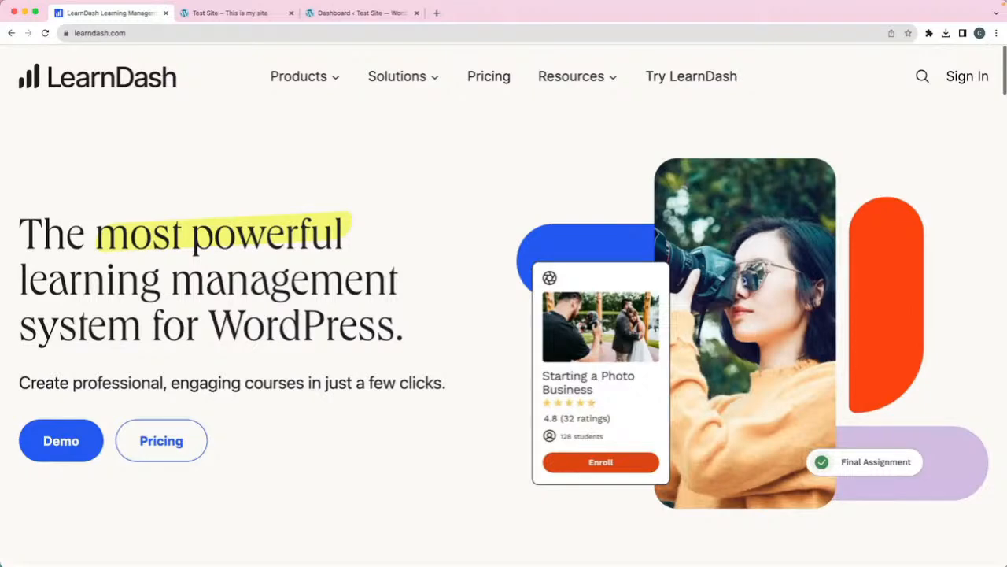
# - Review the LearnDash LMS Plugin page's $199/year single-site pricing, then move to LearnDash Cloud
pyautogui.click(297, 72)
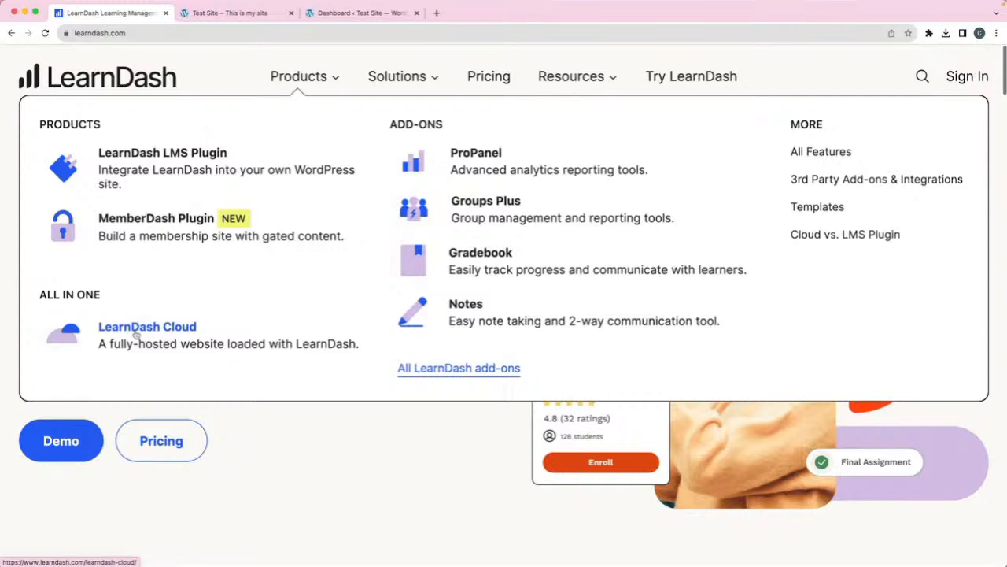
pyautogui.click(155, 162)
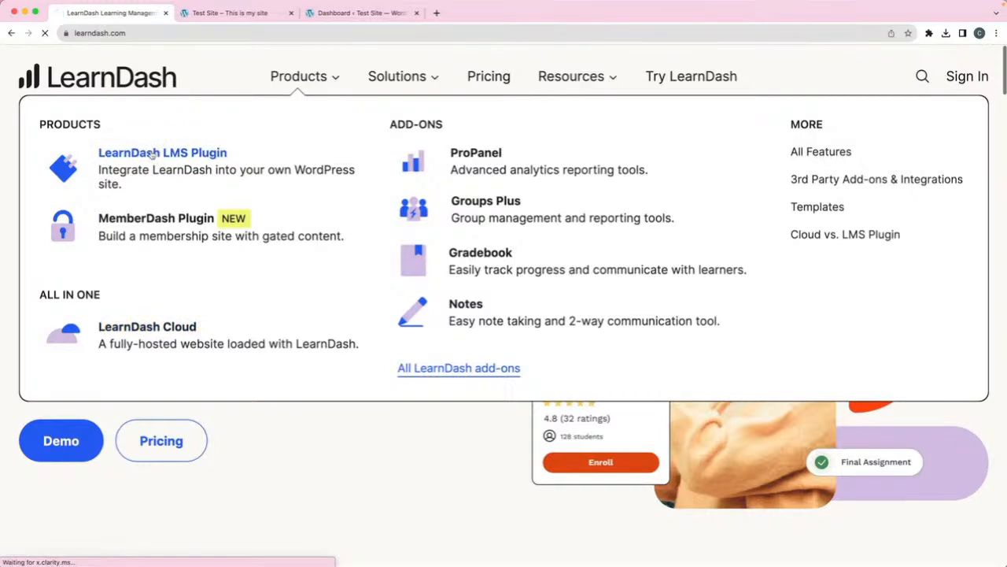
pyautogui.scroll(-5, 162, 366)
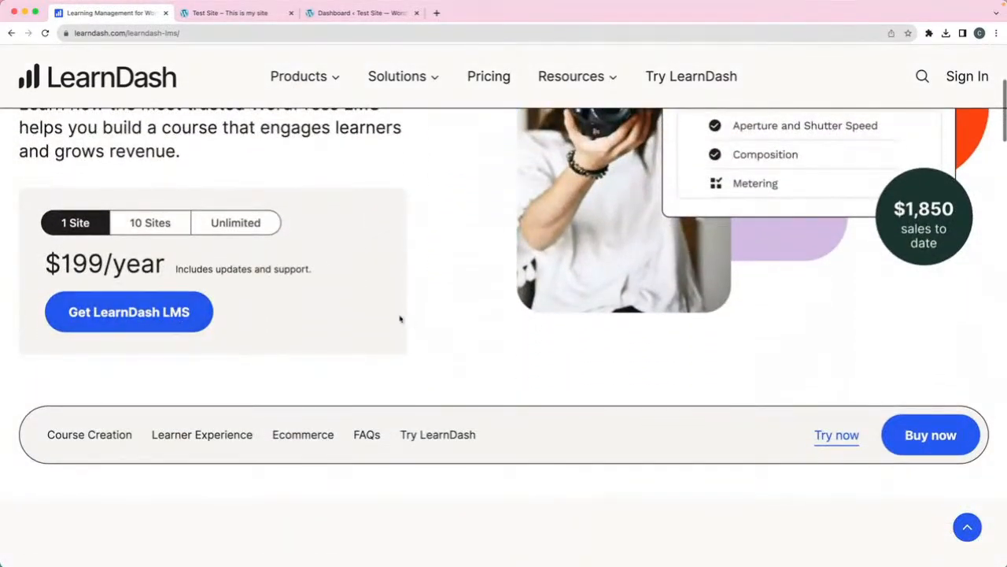
pyautogui.scroll(-2, 399, 319)
pyautogui.scroll(3, 399, 318)
pyautogui.scroll(-3, 400, 319)
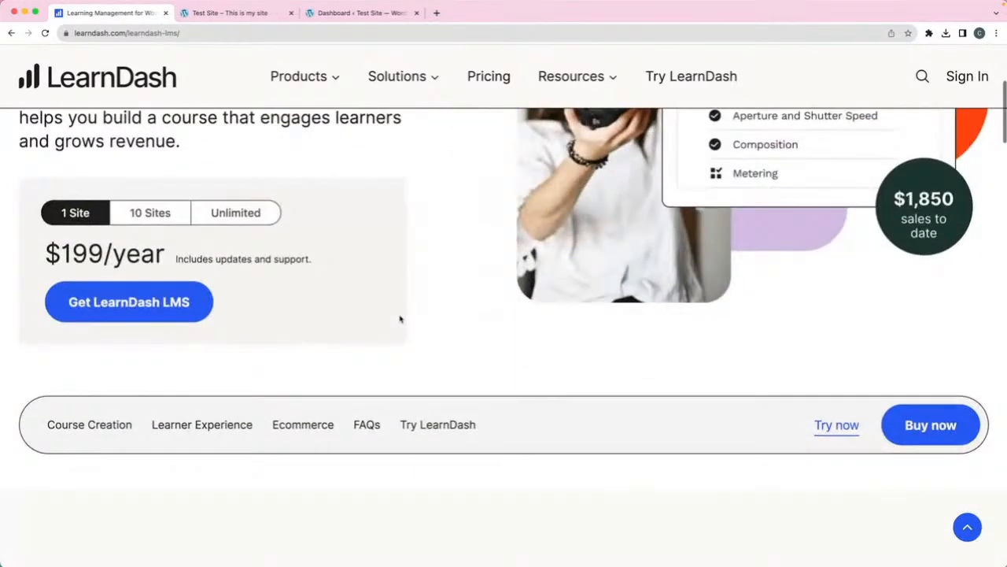
pyautogui.scroll(2, 400, 319)
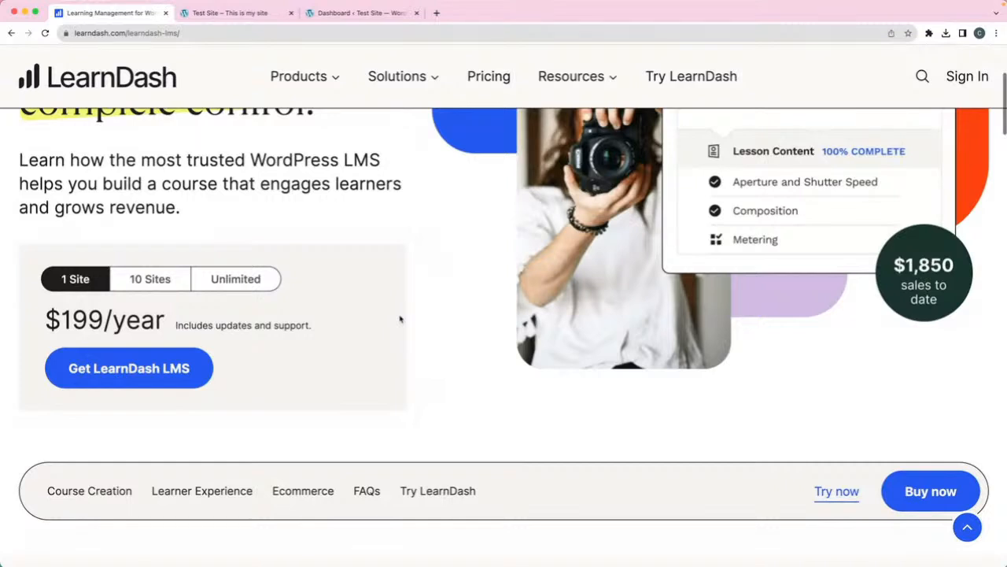
pyautogui.scroll(3, 400, 319)
pyautogui.moveTo(291, 92)
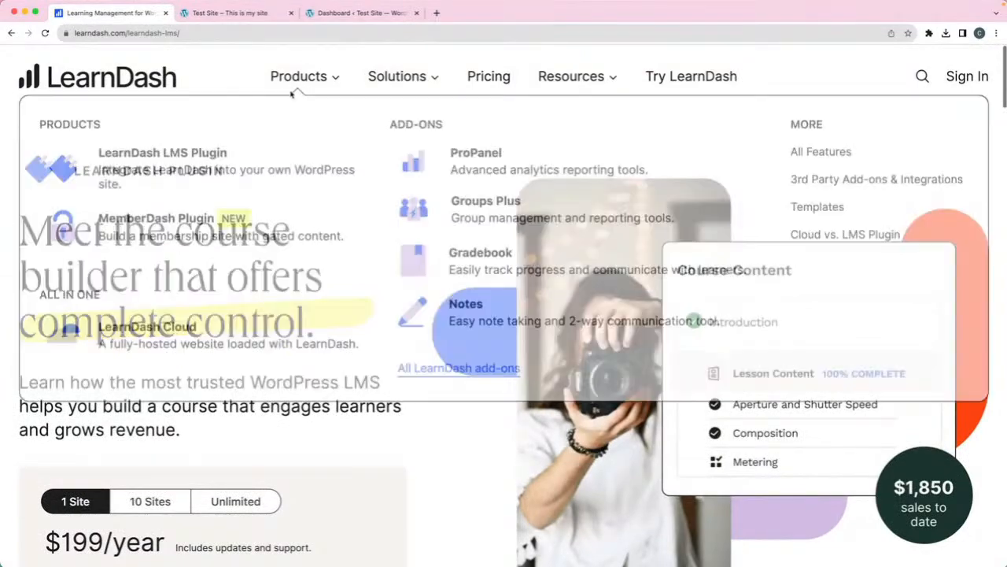
pyautogui.click(149, 330)
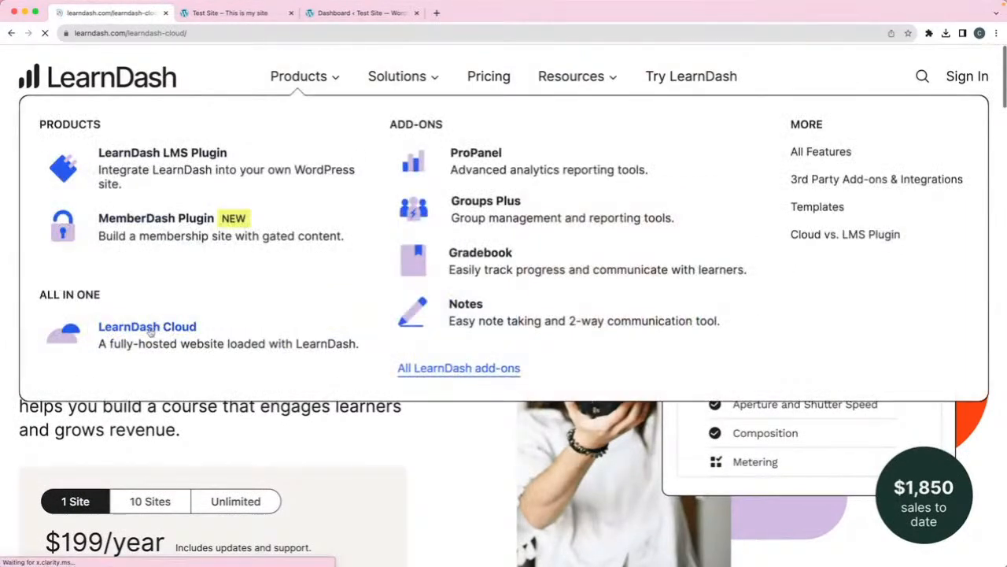
# - Check the LearnDash Cloud Starter plan ($25/month, $299/year), then bring up the Test Site tab
pyautogui.scroll(-2, 151, 332)
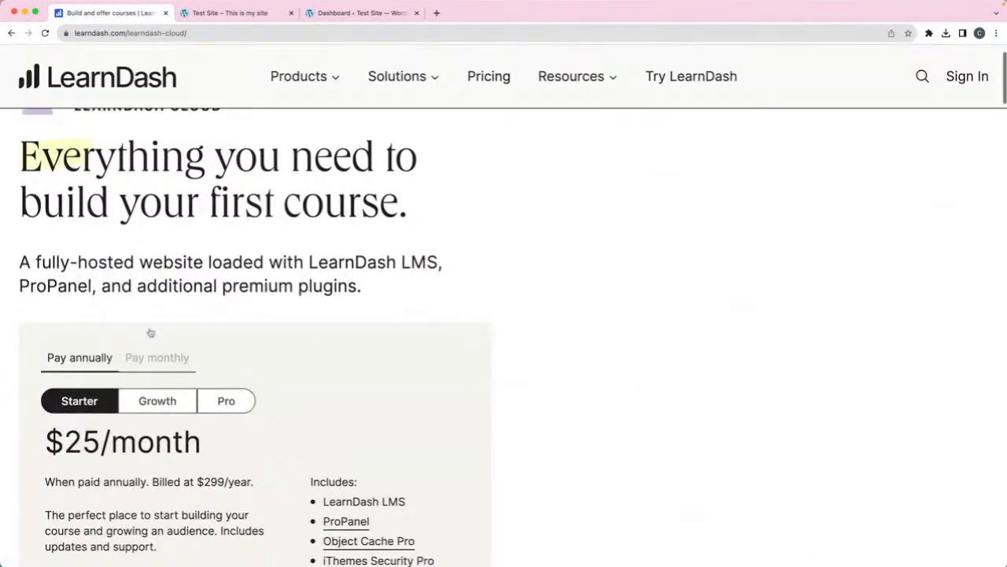
pyautogui.scroll(-4, 150, 332)
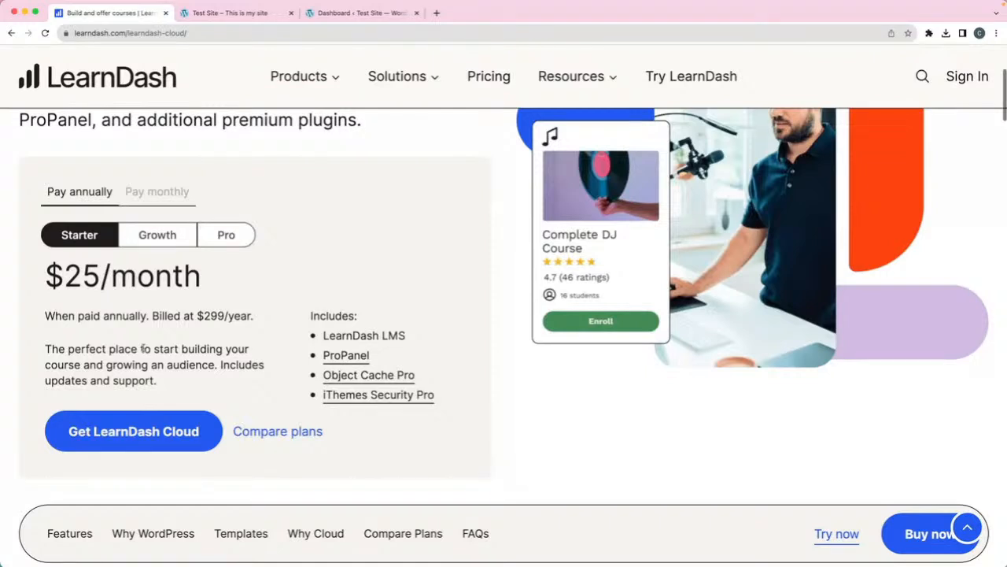
pyautogui.scroll(1, 287, 290)
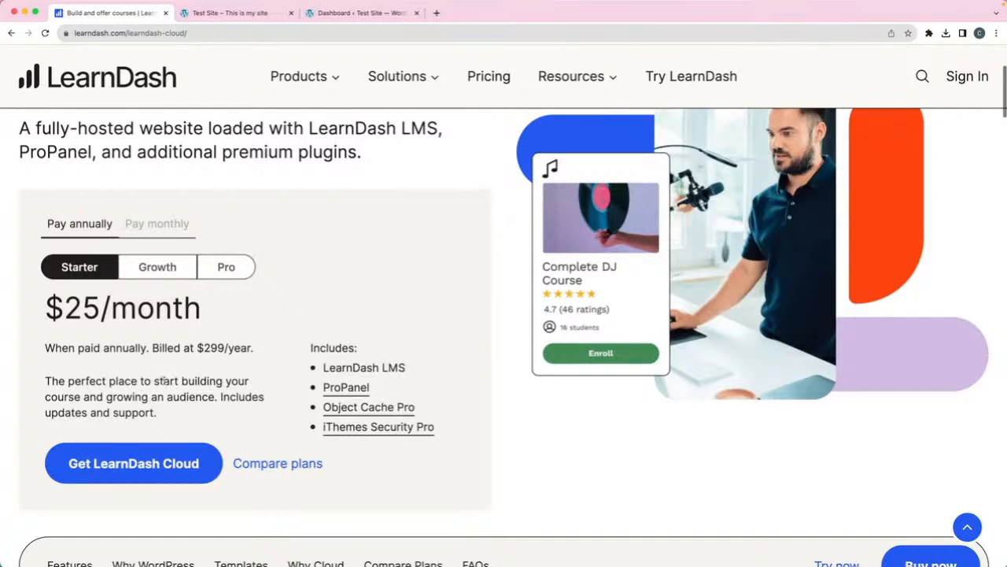
pyautogui.click(202, 13)
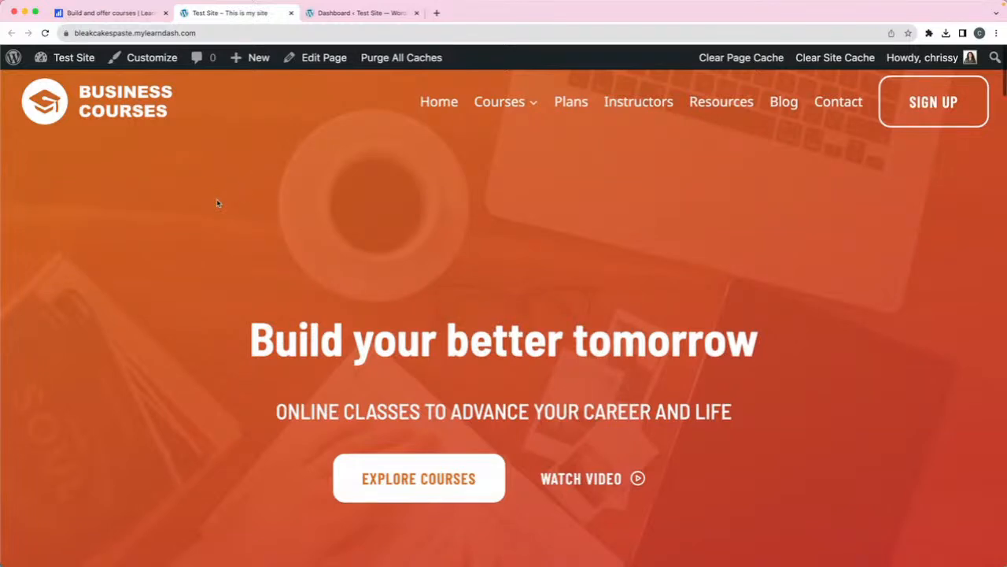
# - Scroll the test site home page down to the Find Your Perfect Course section
pyautogui.scroll(-3, 224, 199)
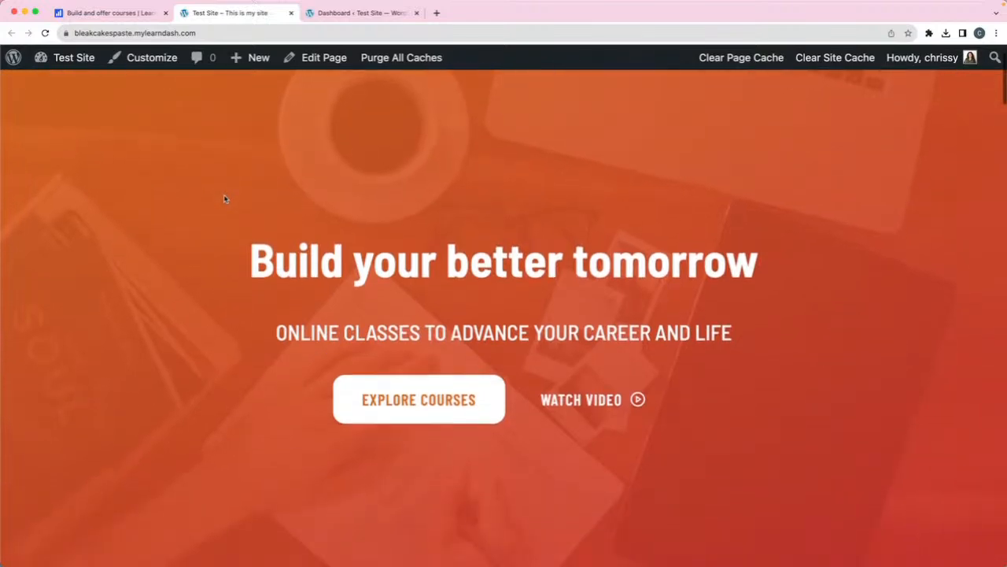
pyautogui.scroll(-5, 224, 199)
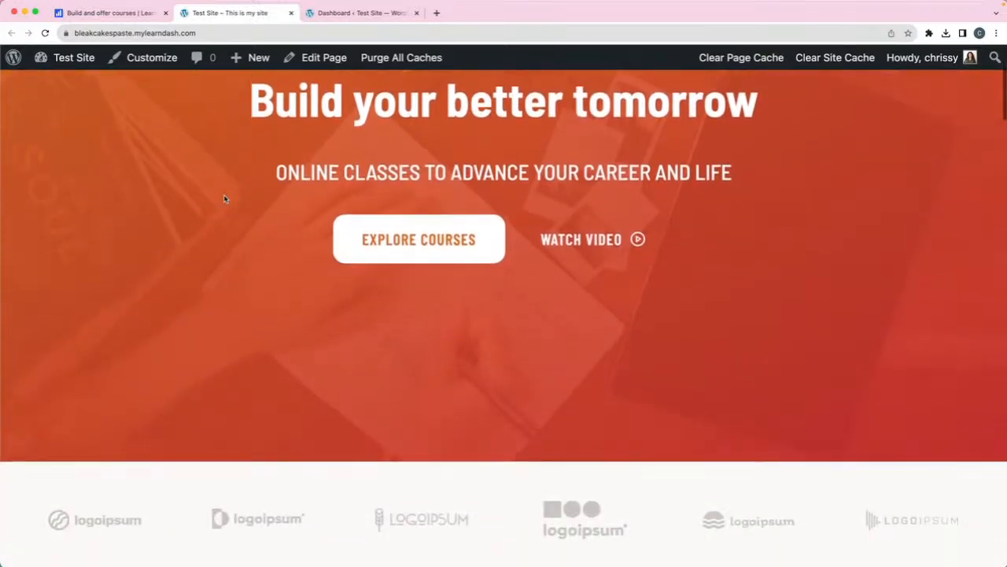
pyautogui.scroll(-4, 224, 198)
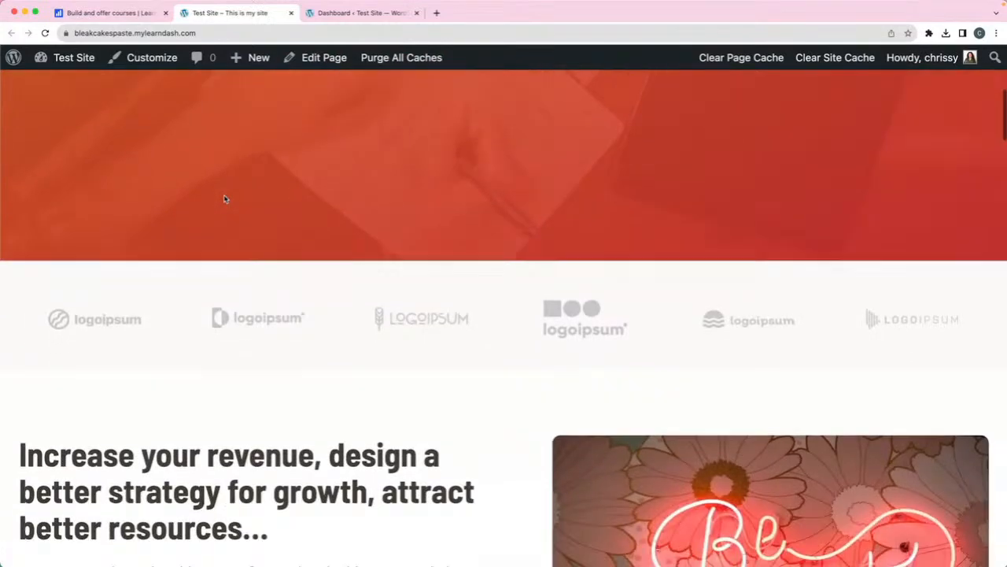
pyautogui.scroll(-10, 224, 199)
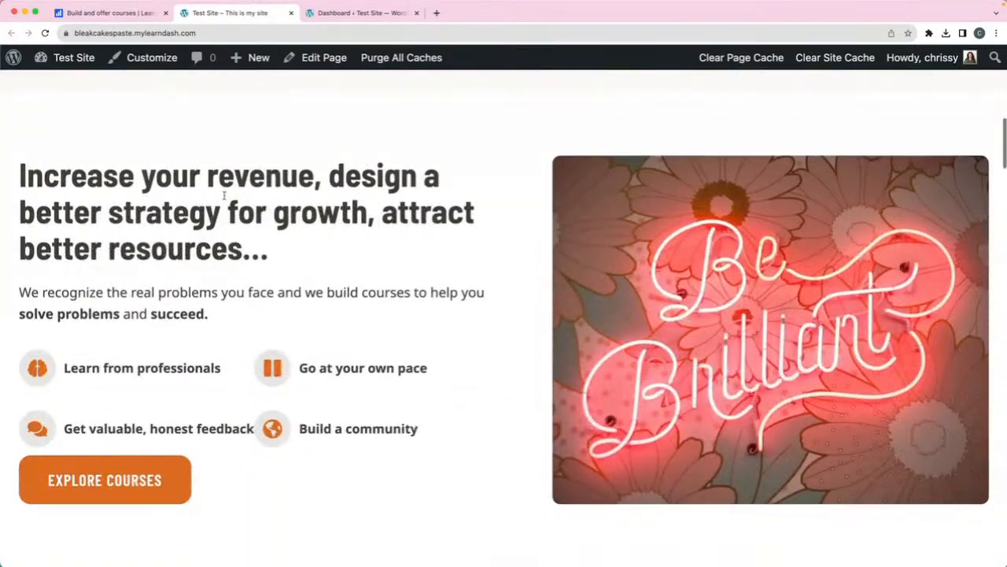
pyautogui.scroll(-20, 224, 199)
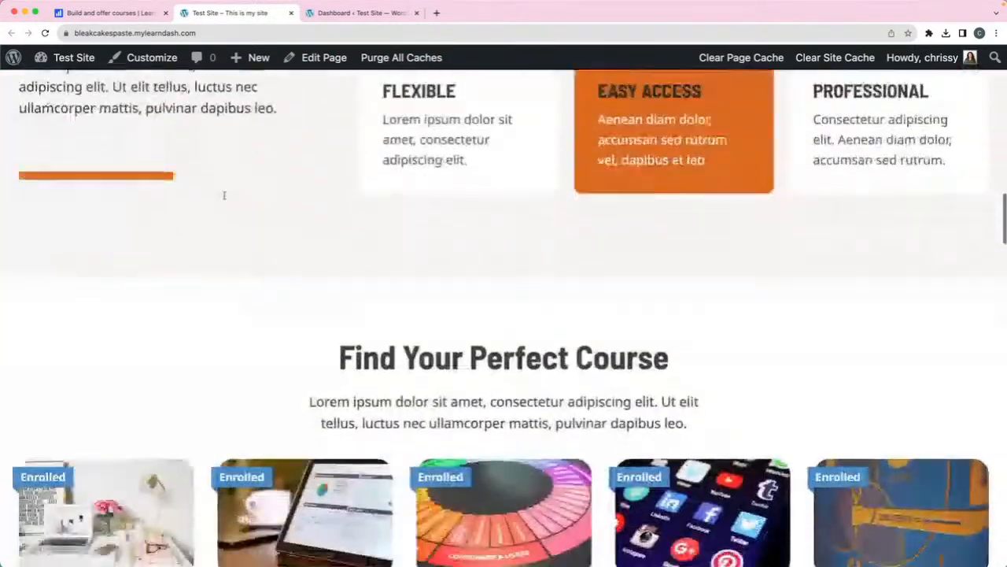
pyautogui.scroll(-2, 224, 201)
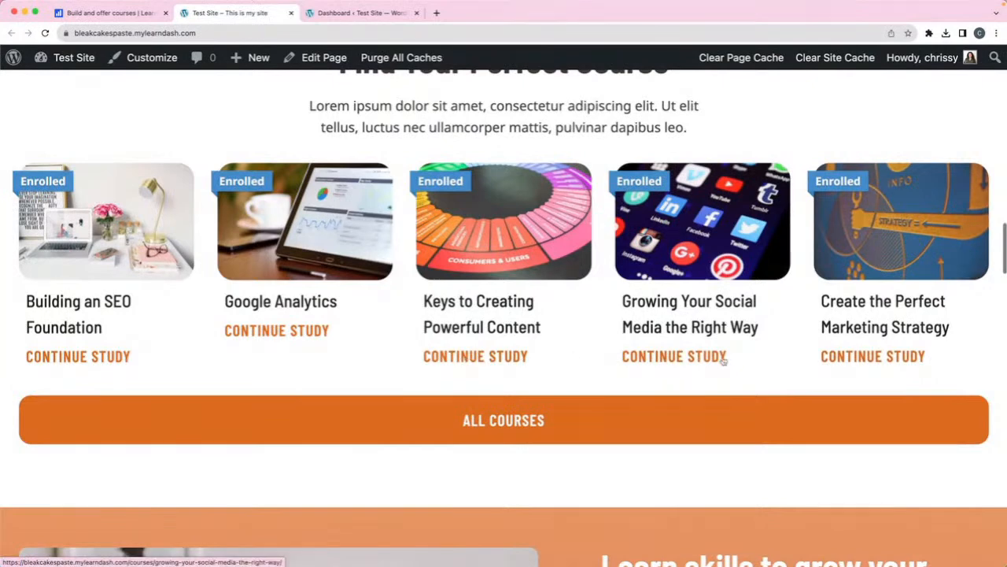
# - Preview the 'Create the Perfect Marketing Strategy' course page, then return to the home page
pyautogui.click(491, 425)
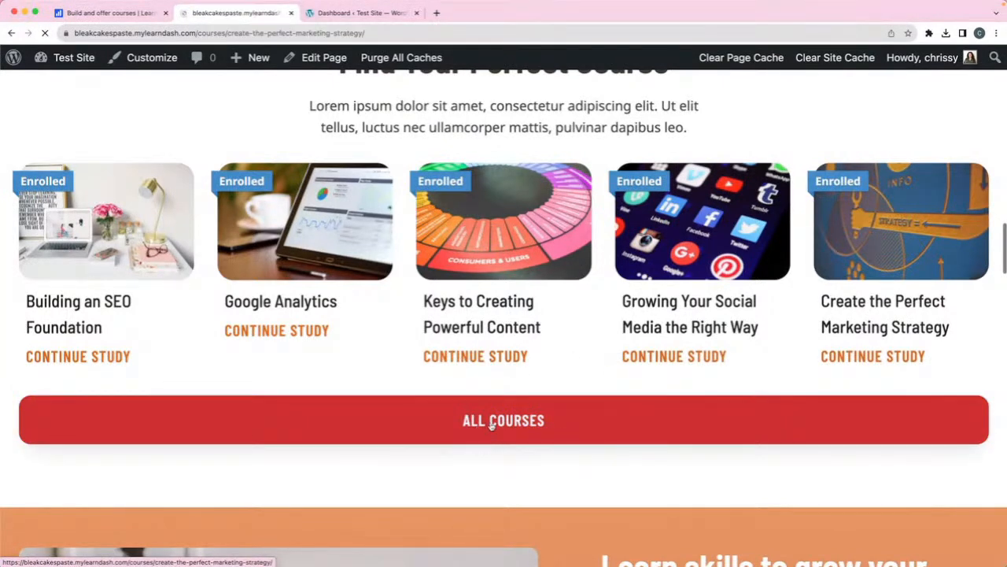
pyautogui.scroll(-2, 280, 303)
pyautogui.scroll(-10, 280, 303)
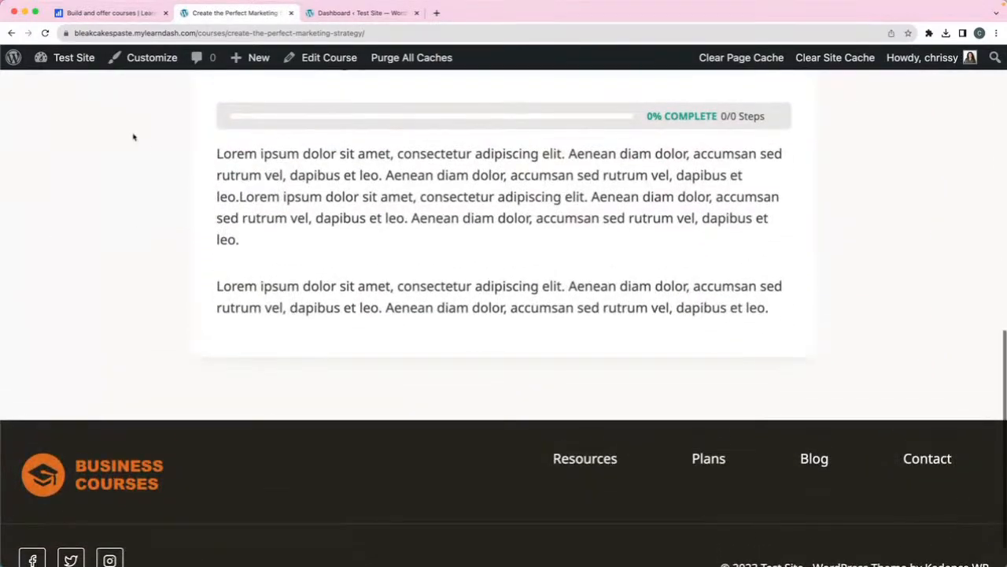
pyautogui.scroll(10, 145, 146)
pyautogui.scroll(3, 146, 146)
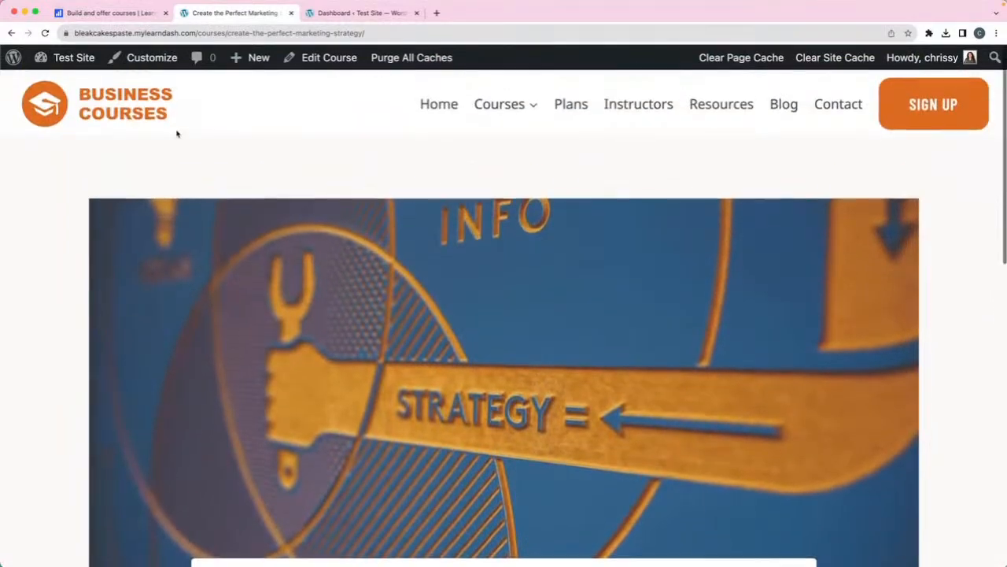
pyautogui.click(45, 33)
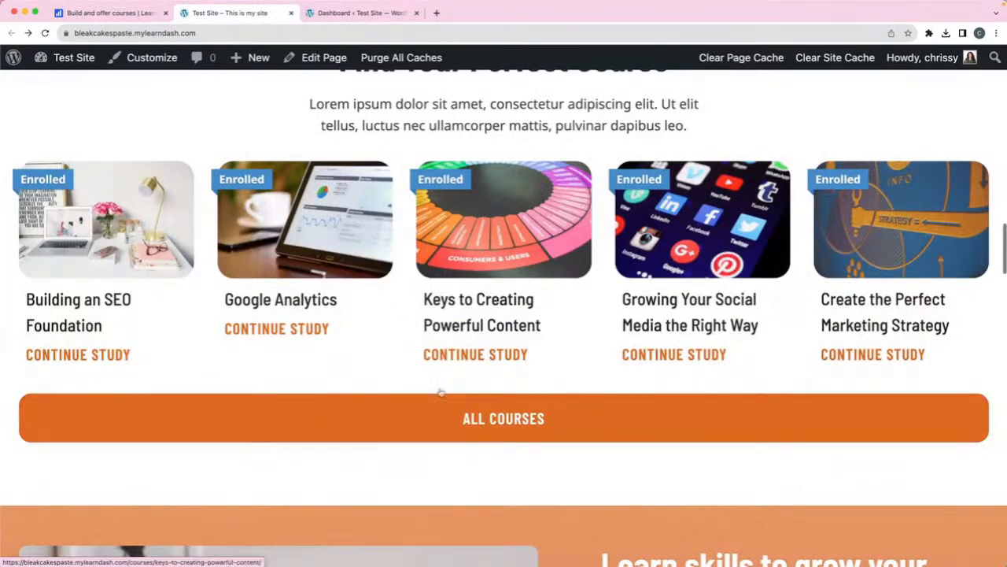
pyautogui.click(240, 33)
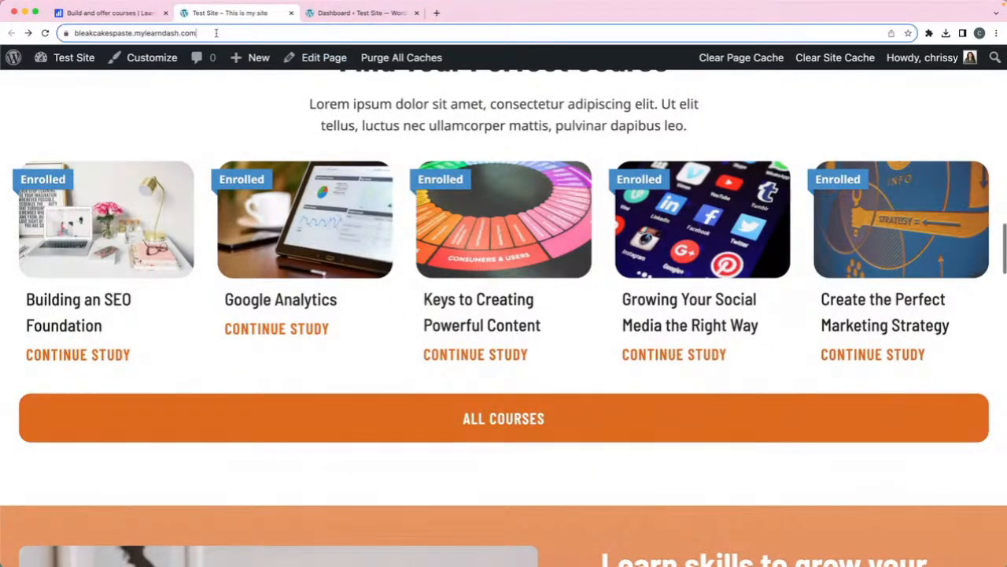
pyautogui.click(246, 33)
pyautogui.write('courses')
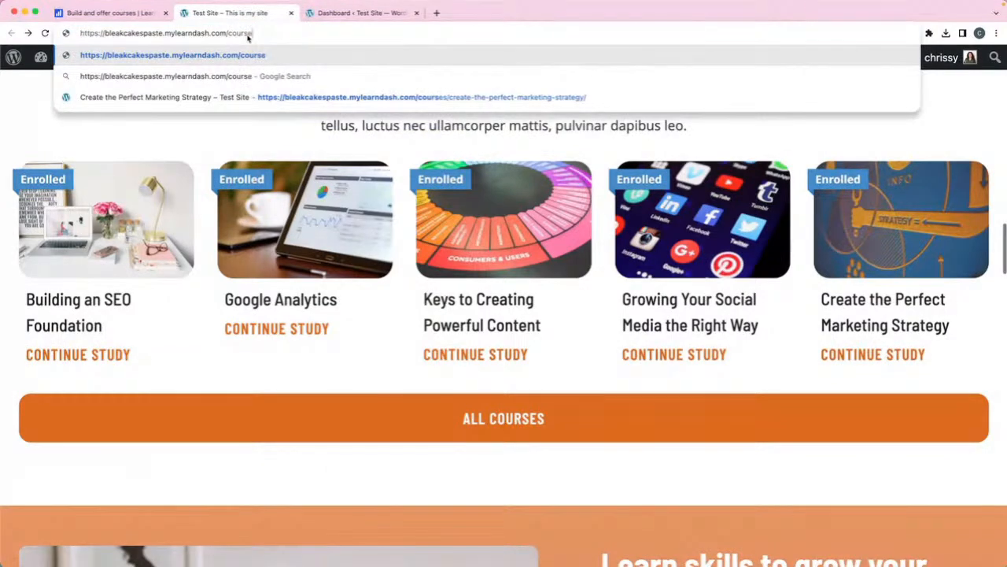
pyautogui.press('Return')
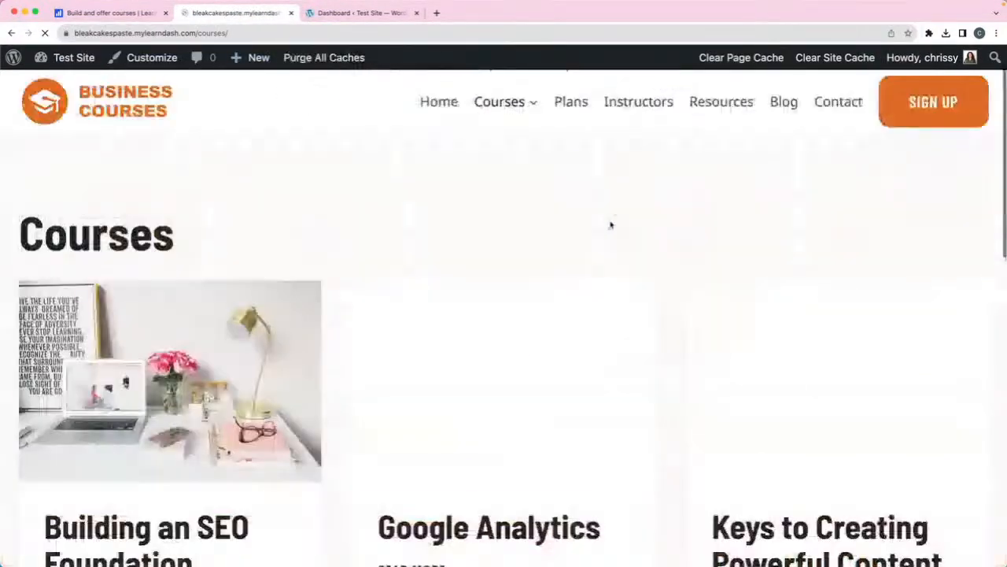
pyautogui.scroll(-3, 503, 242)
pyautogui.scroll(-10, 504, 243)
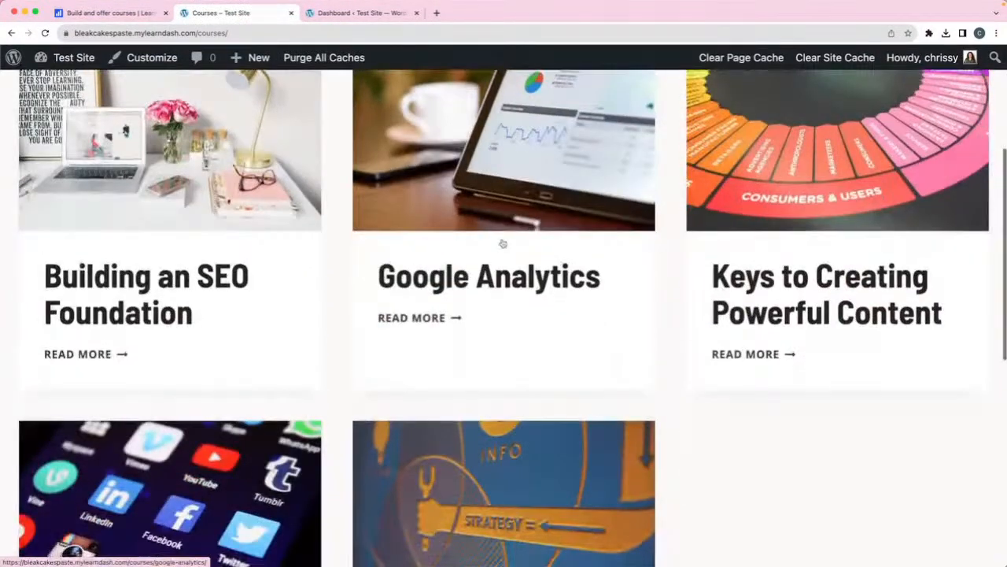
pyautogui.scroll(10, 502, 242)
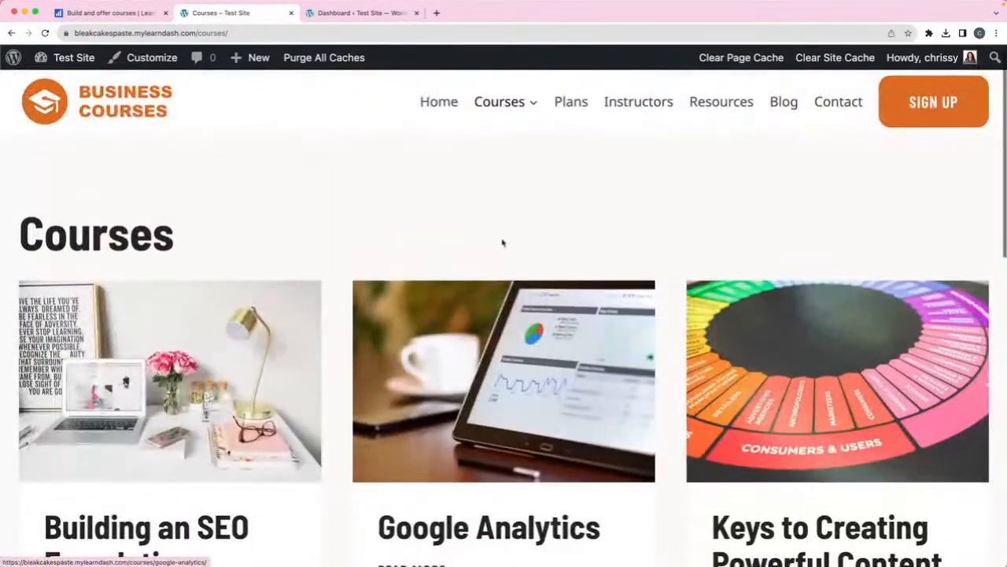
pyautogui.moveTo(505, 110)
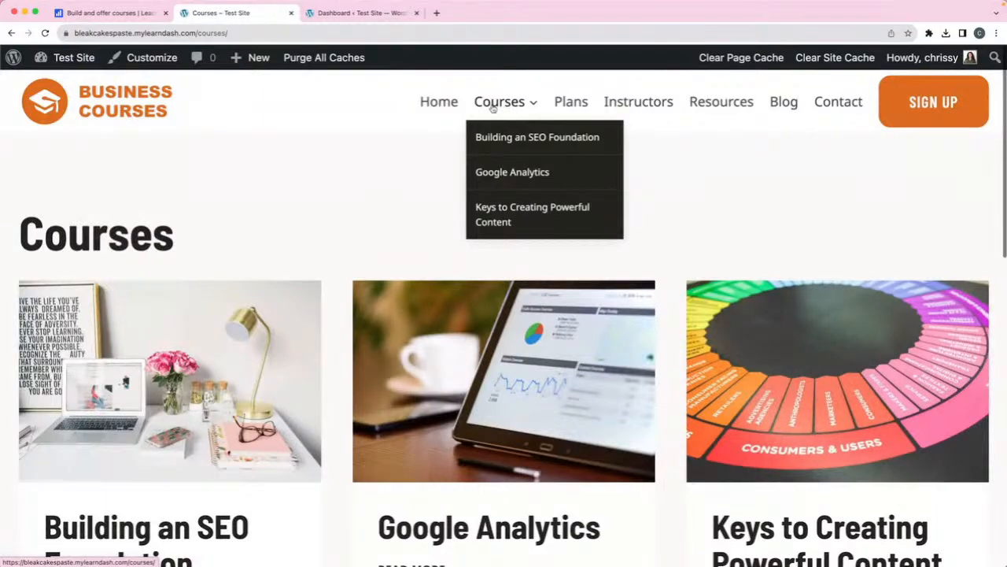
pyautogui.scroll(-3, 306, 198)
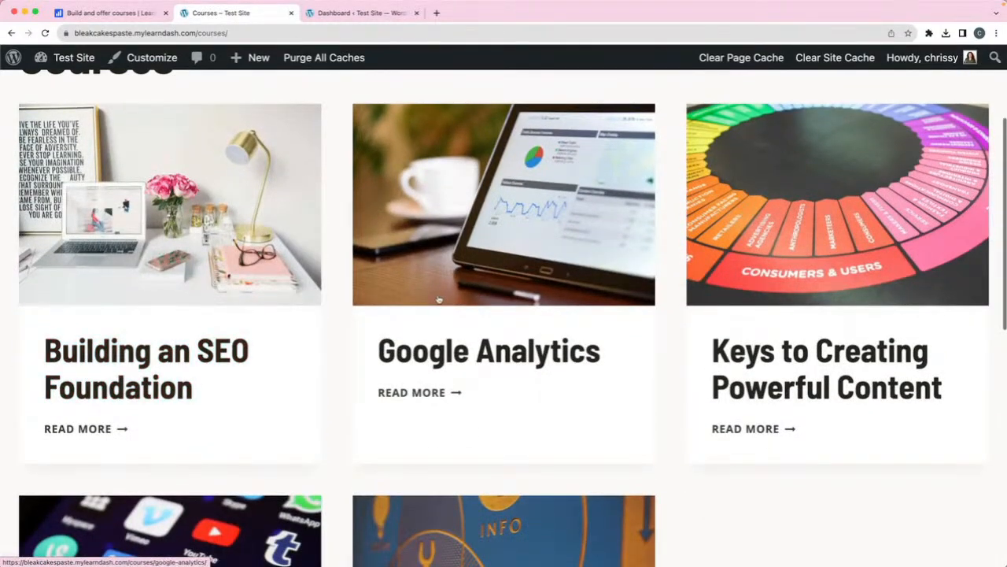
pyautogui.scroll(3, 445, 280)
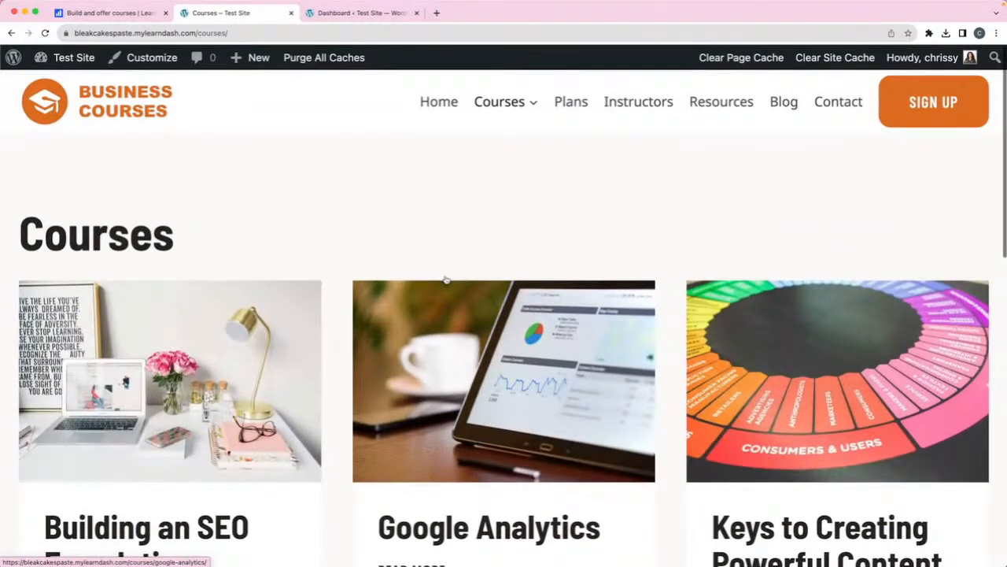
pyautogui.click(10, 34)
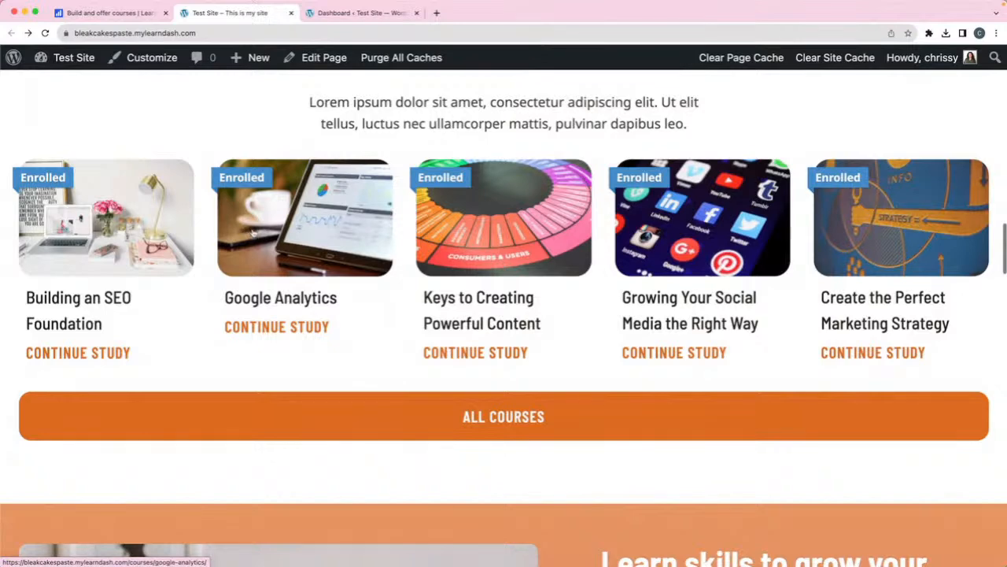
# - Edit the Home page and select its LearnDash Course List block
pyautogui.click(314, 62)
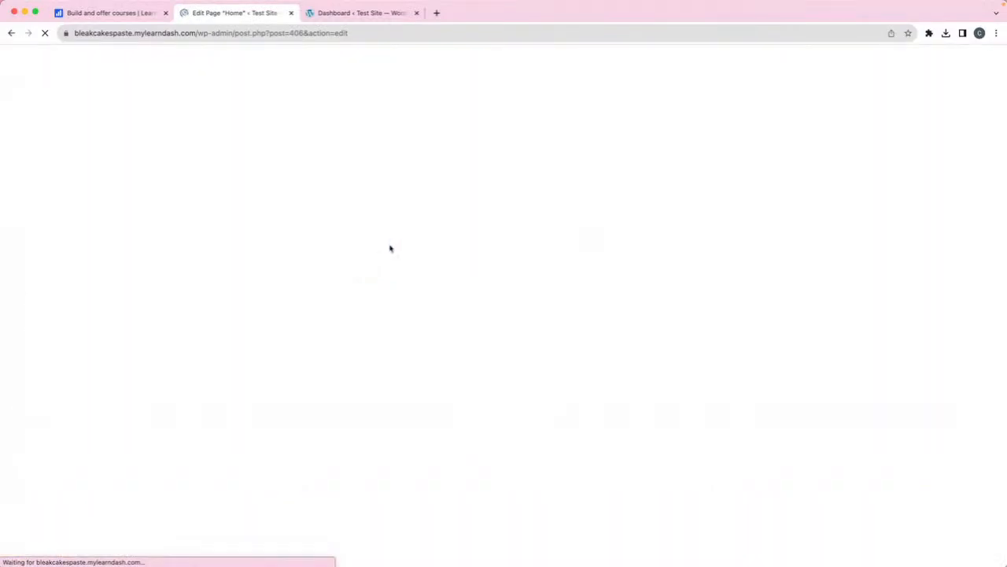
pyautogui.scroll(-6, 389, 249)
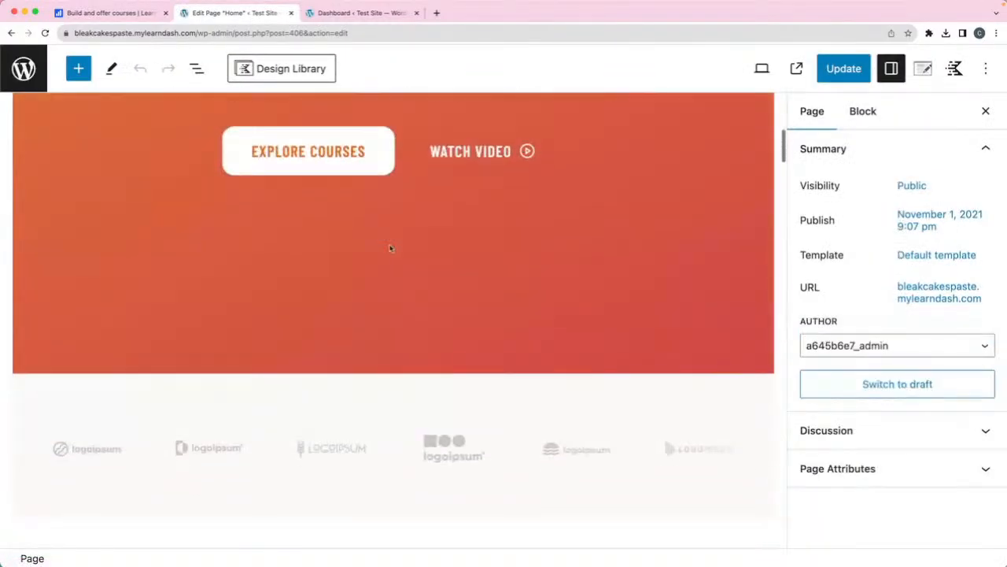
pyautogui.scroll(-15, 389, 249)
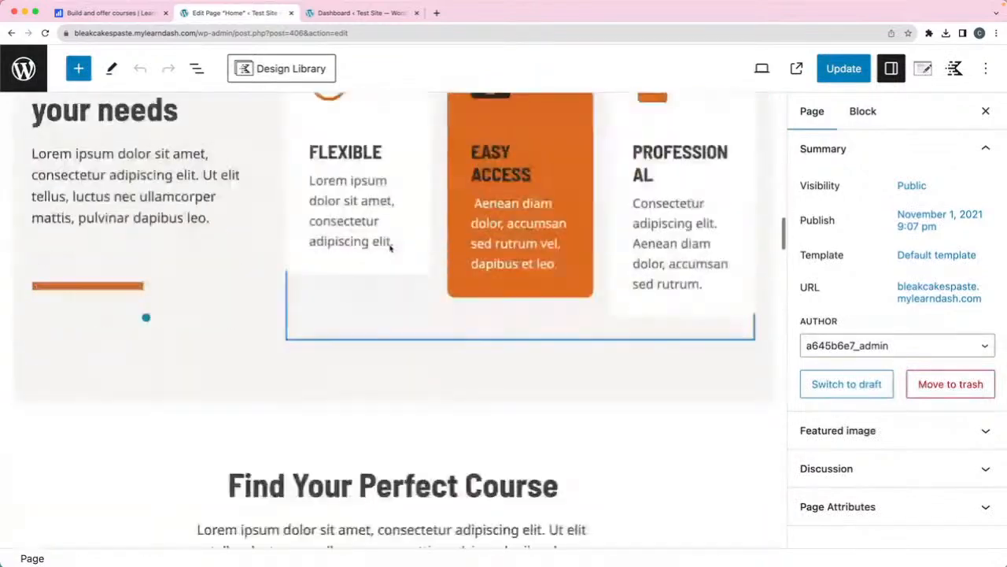
pyautogui.scroll(-5, 390, 249)
pyautogui.click(390, 293)
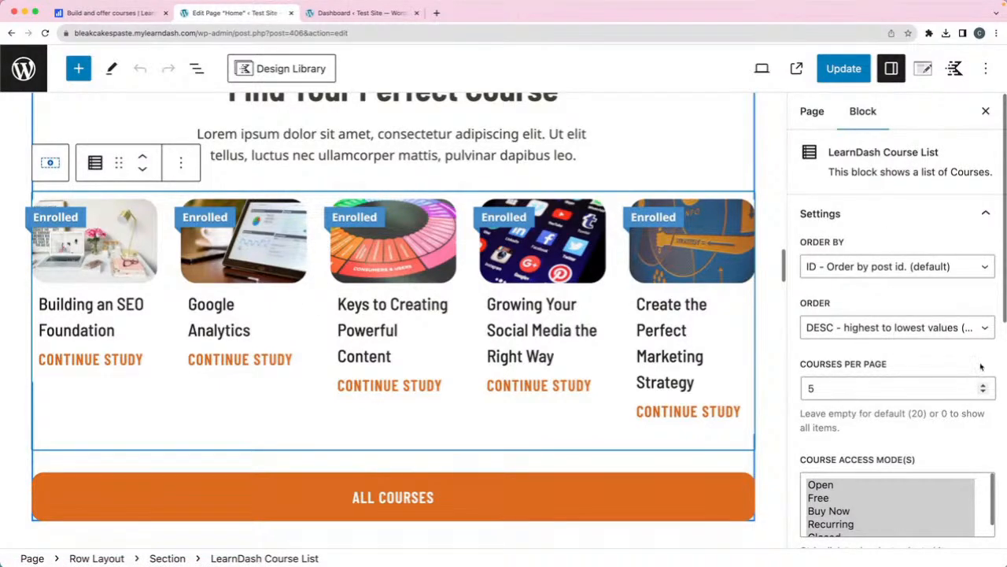
# - Turn Show Progress Bar on and back off, then leave the editor
pyautogui.scroll(-8, 944, 409)
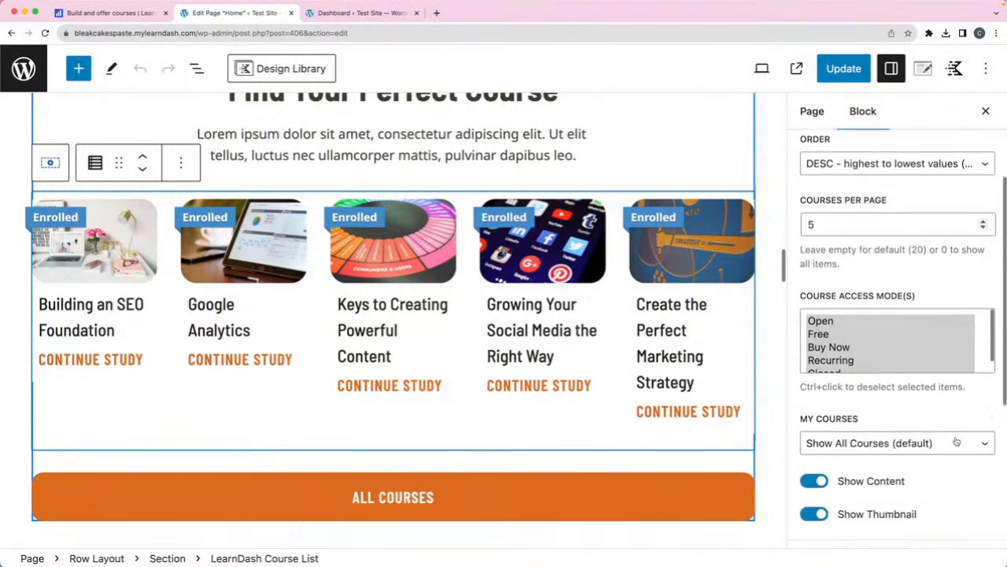
pyautogui.scroll(-3, 956, 441)
pyautogui.click(815, 343)
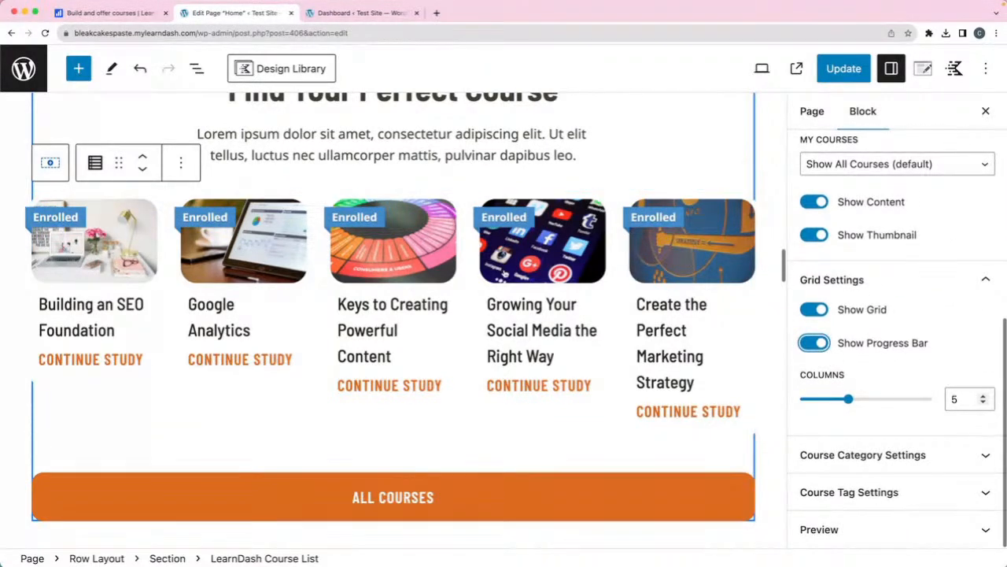
pyautogui.click(808, 343)
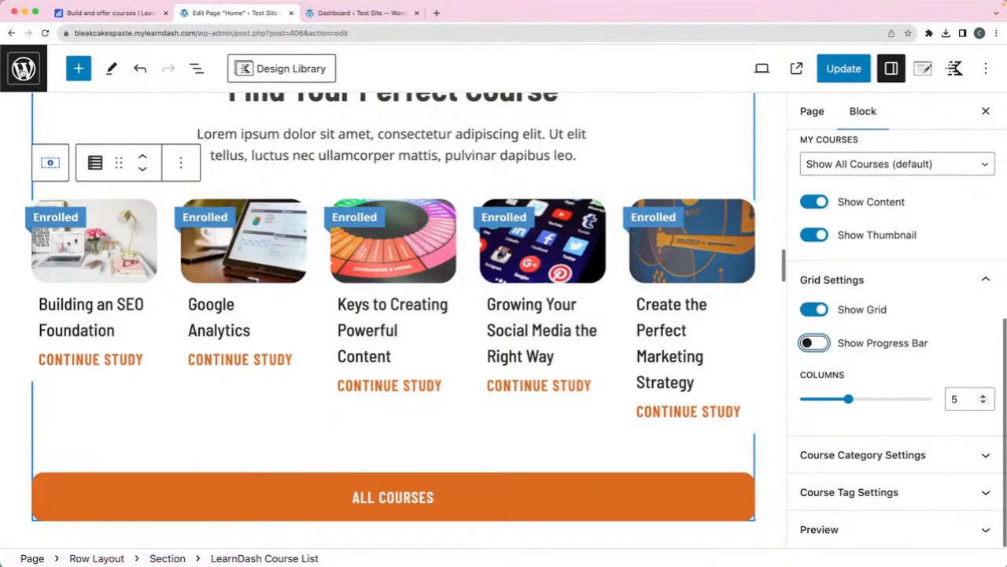
pyautogui.click(24, 68)
pyautogui.click(534, 206)
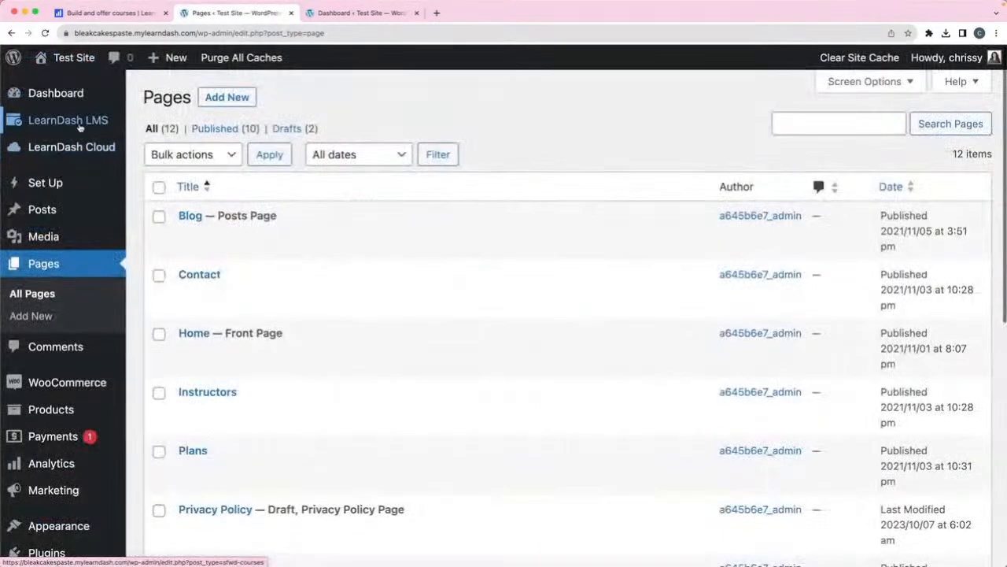
pyautogui.moveTo(79, 127)
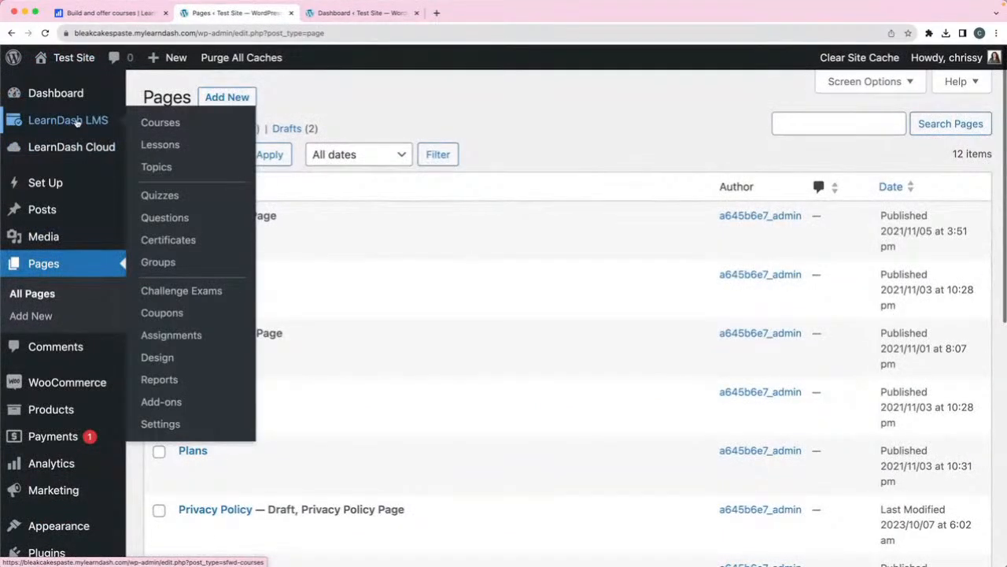
pyautogui.click(158, 403)
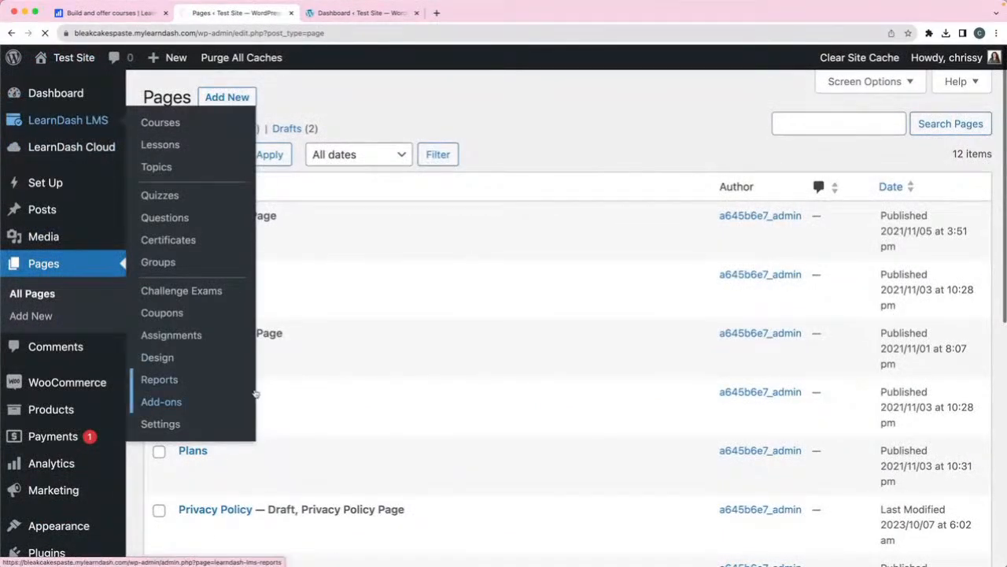
pyautogui.scroll(-2, 519, 285)
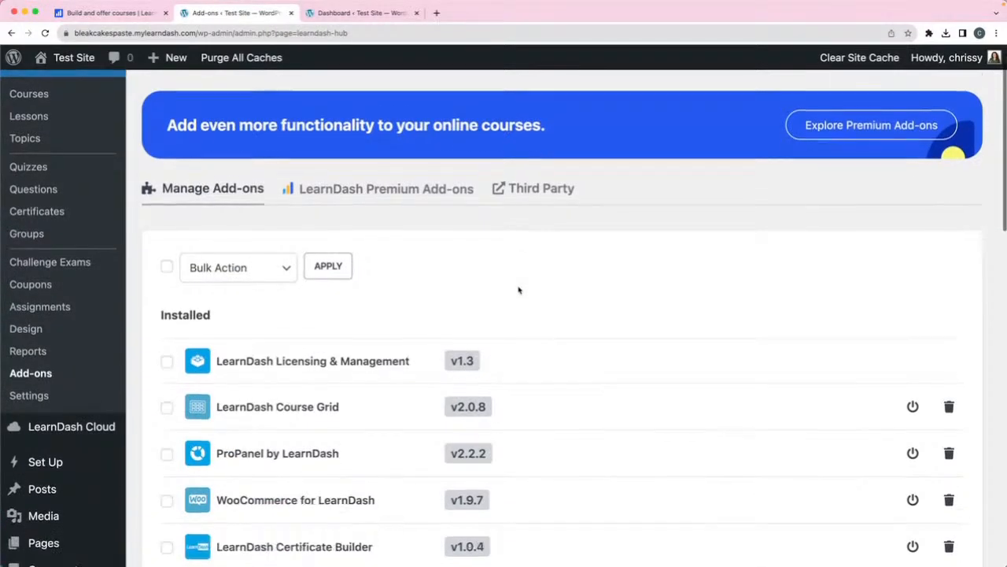
pyautogui.scroll(1, 113, 189)
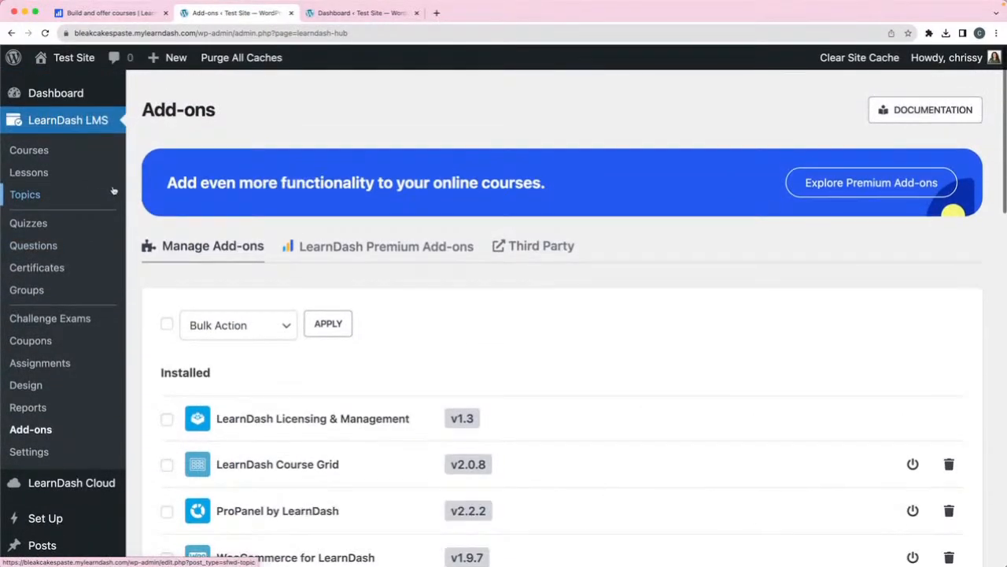
pyautogui.scroll(-5, 78, 236)
pyautogui.moveTo(76, 267)
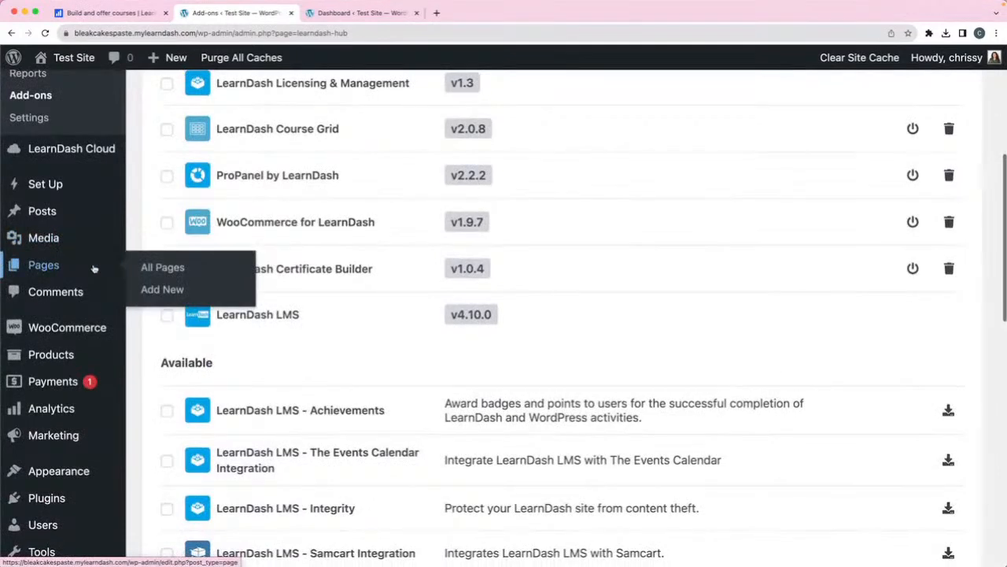
pyautogui.click(184, 268)
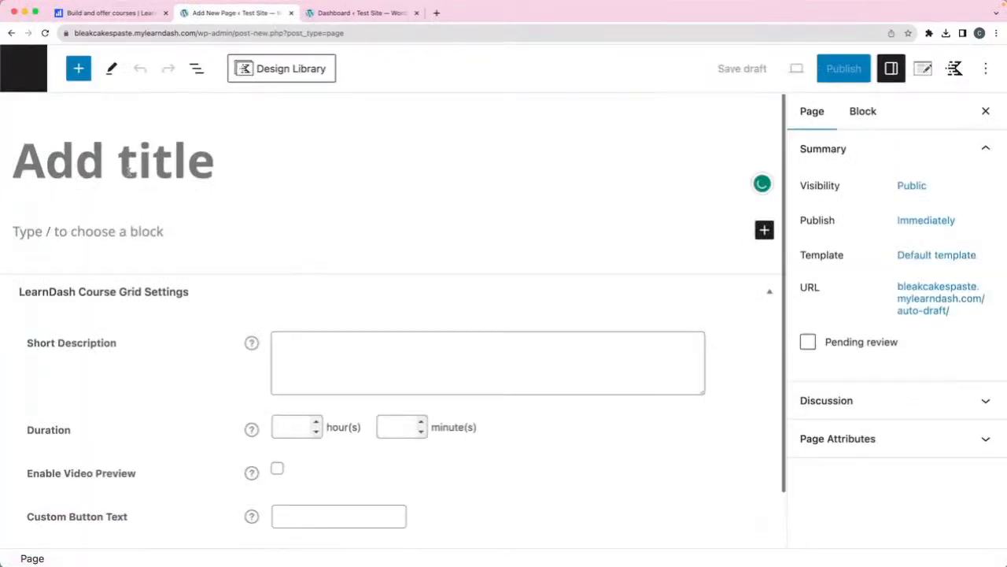
# - Title the new page 'All Courses' and insert a LearnDash Course Grid block via 'grid'
pyautogui.write('All Courses')
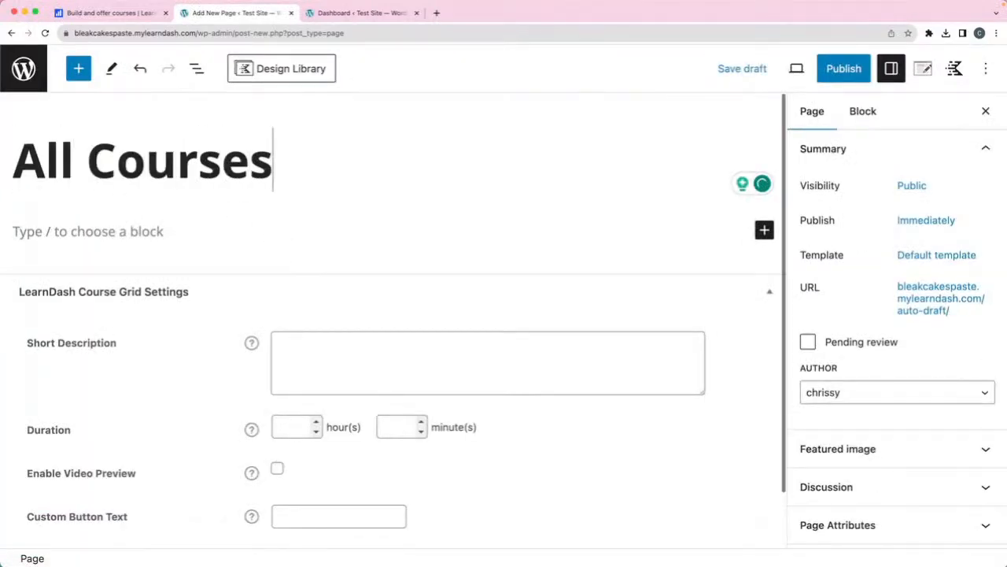
pyautogui.click(124, 234)
pyautogui.write('cours')
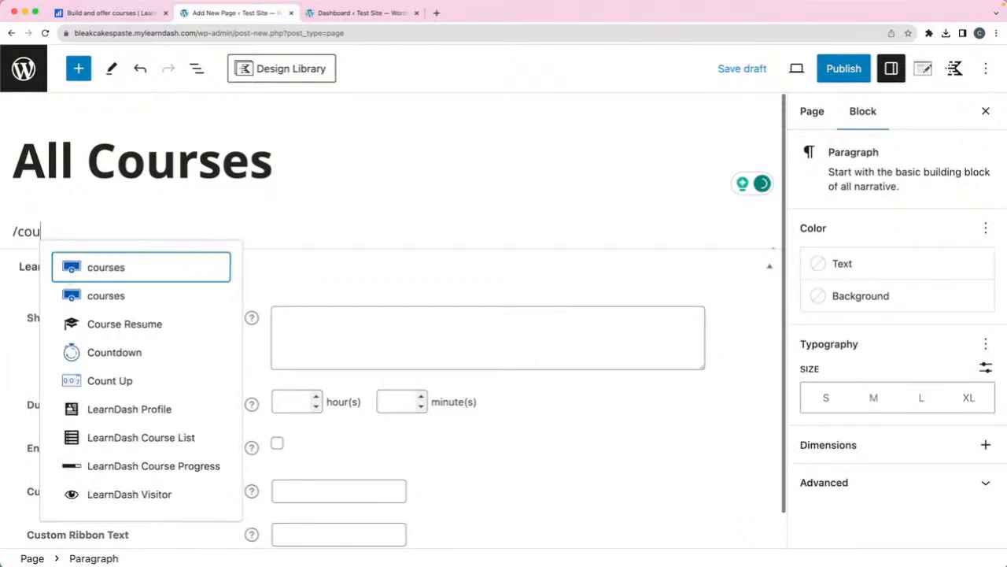
pyautogui.press('BackSpace')
pyautogui.press('BackSpace')
pyautogui.press('BackSpace')
pyautogui.press('BackSpace')
pyautogui.press('BackSpace')
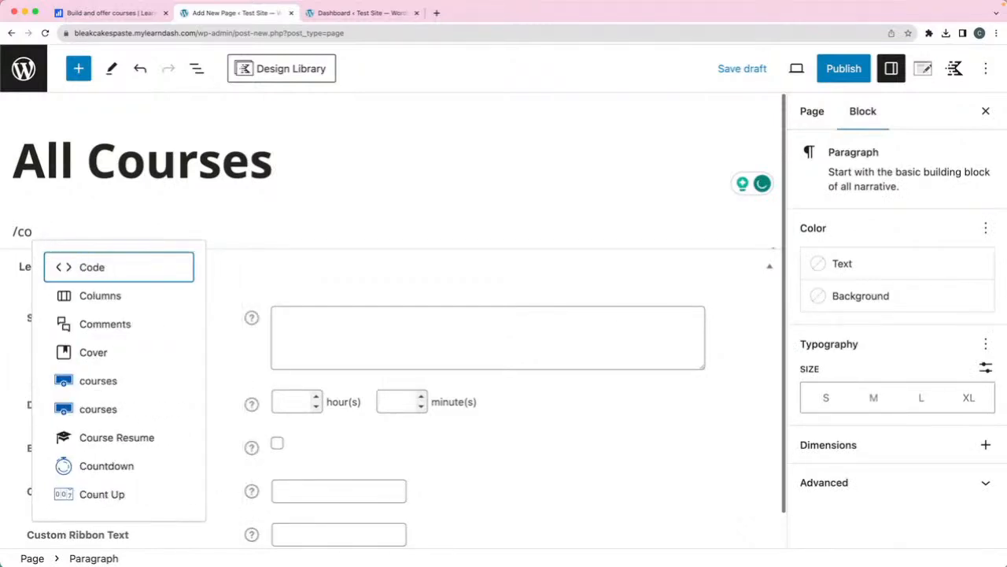
pyautogui.write('h')
pyautogui.press('BackSpace')
pyautogui.write('grid')
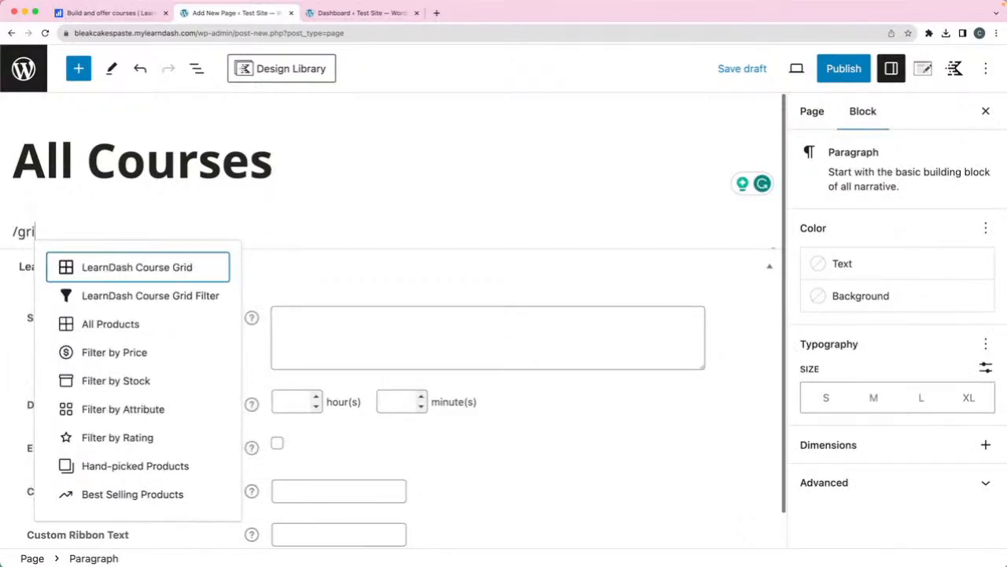
pyautogui.click(186, 268)
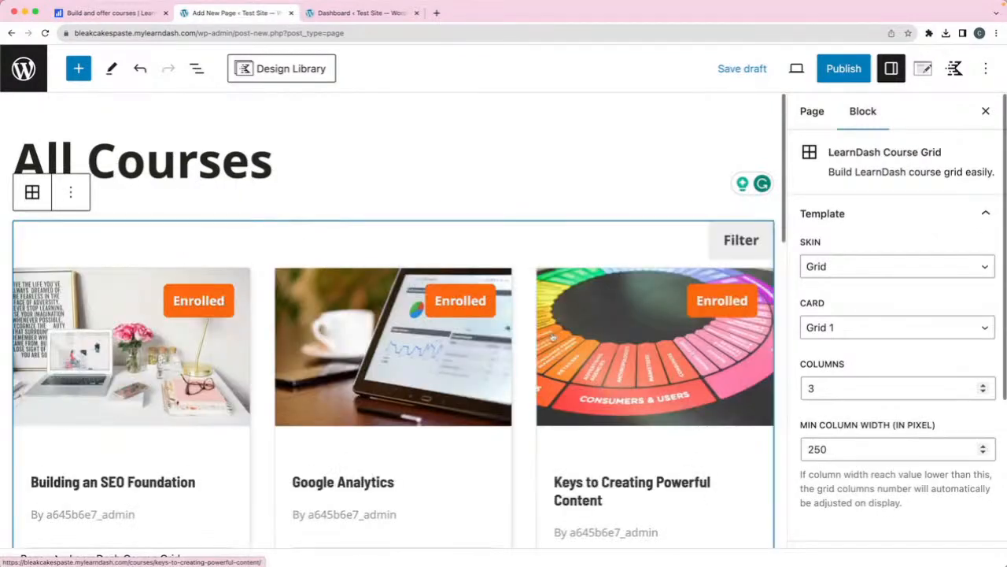
pyautogui.scroll(-1, 547, 339)
pyautogui.scroll(-3, 273, 381)
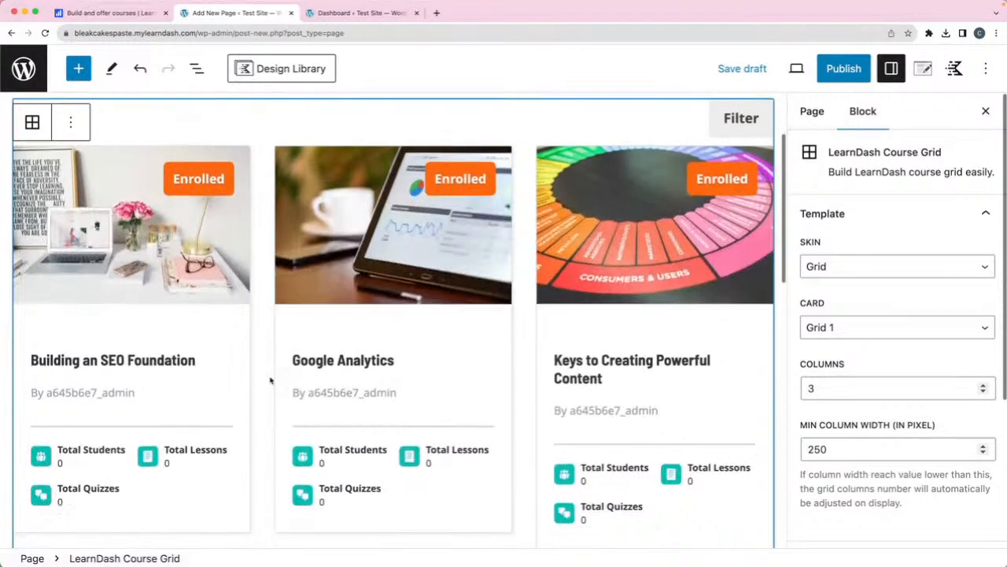
pyautogui.scroll(-2, 255, 388)
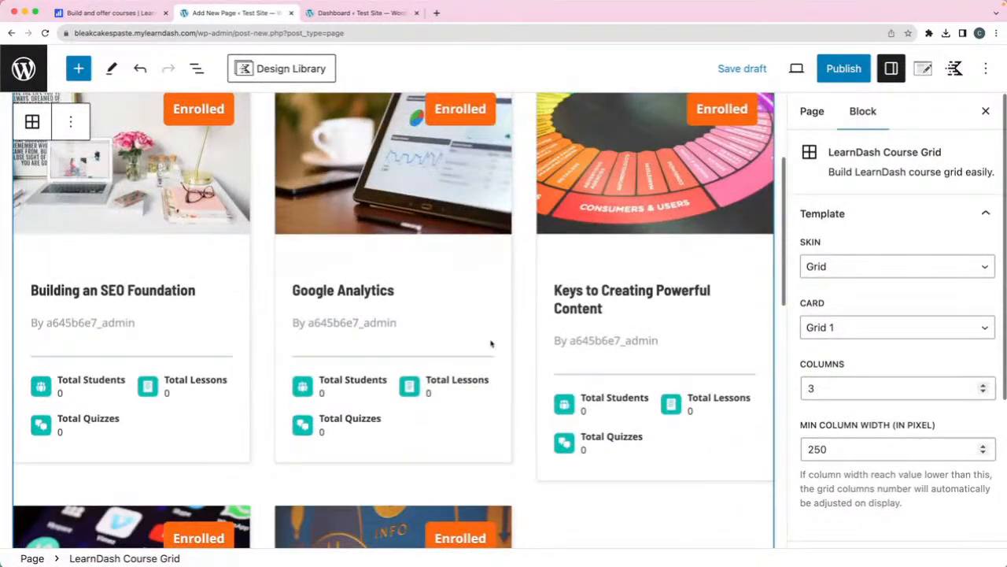
pyautogui.click(974, 325)
pyautogui.click(852, 344)
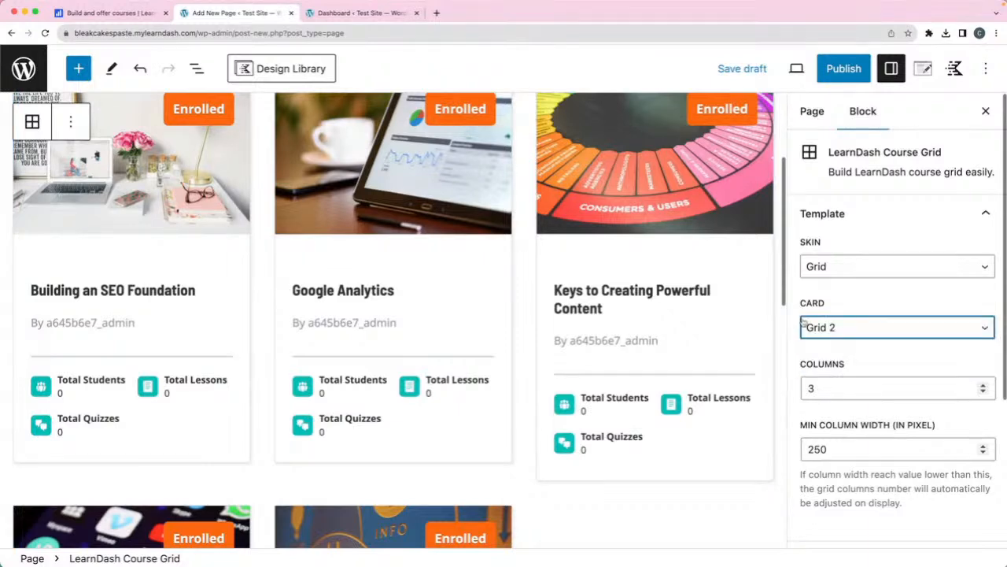
pyautogui.click(897, 329)
pyautogui.click(839, 350)
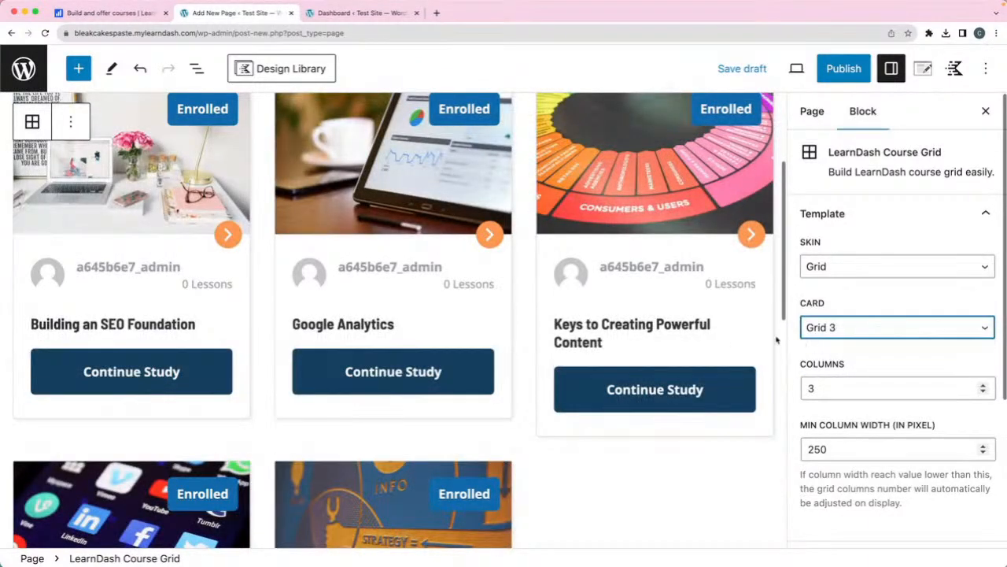
pyautogui.click(879, 272)
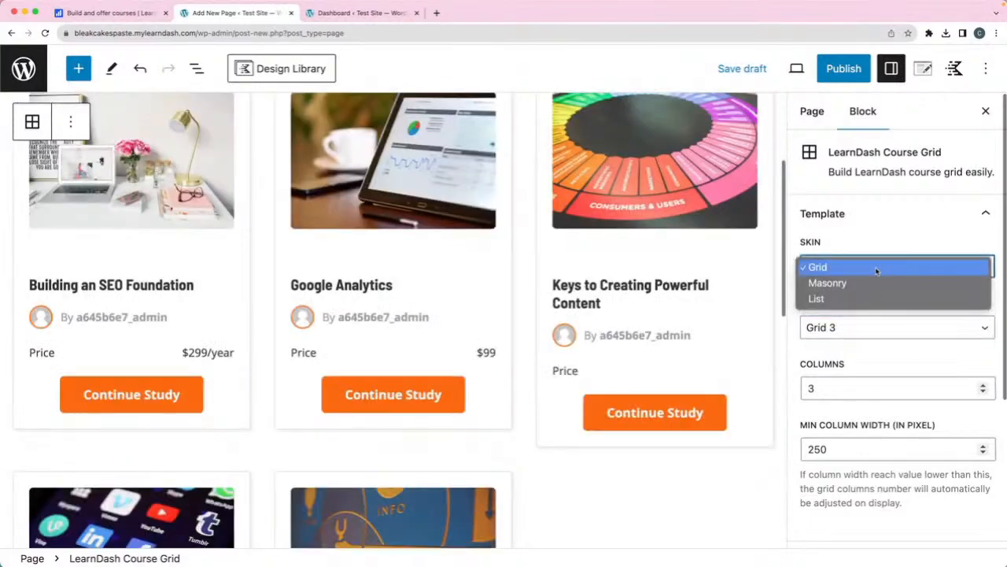
pyautogui.click(867, 282)
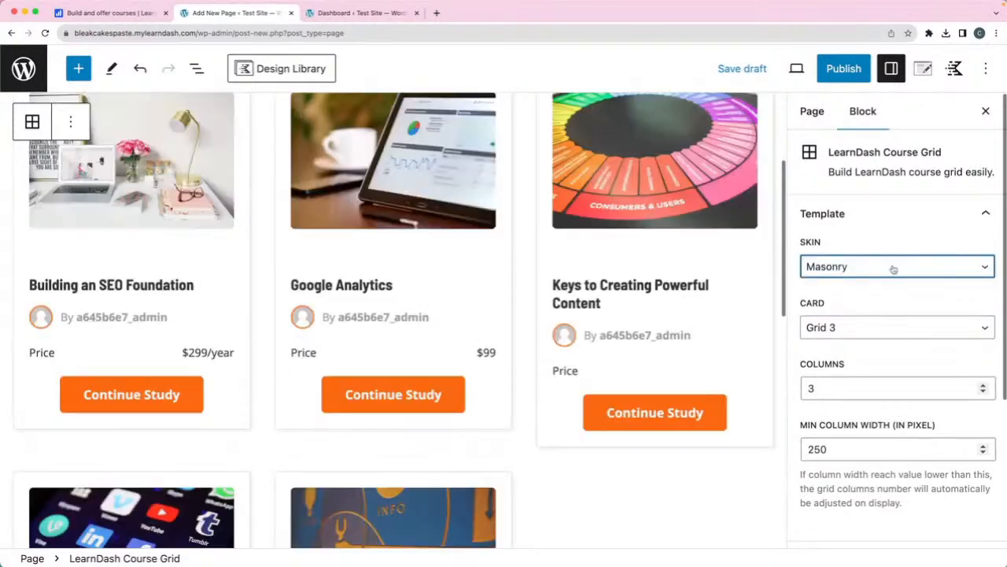
pyautogui.click(893, 269)
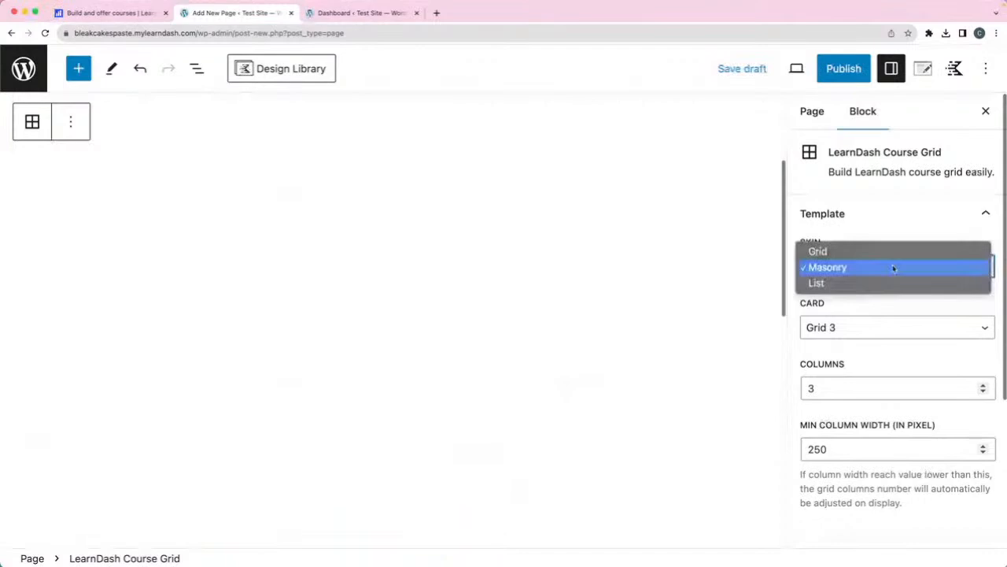
pyautogui.click(882, 220)
pyautogui.click(884, 269)
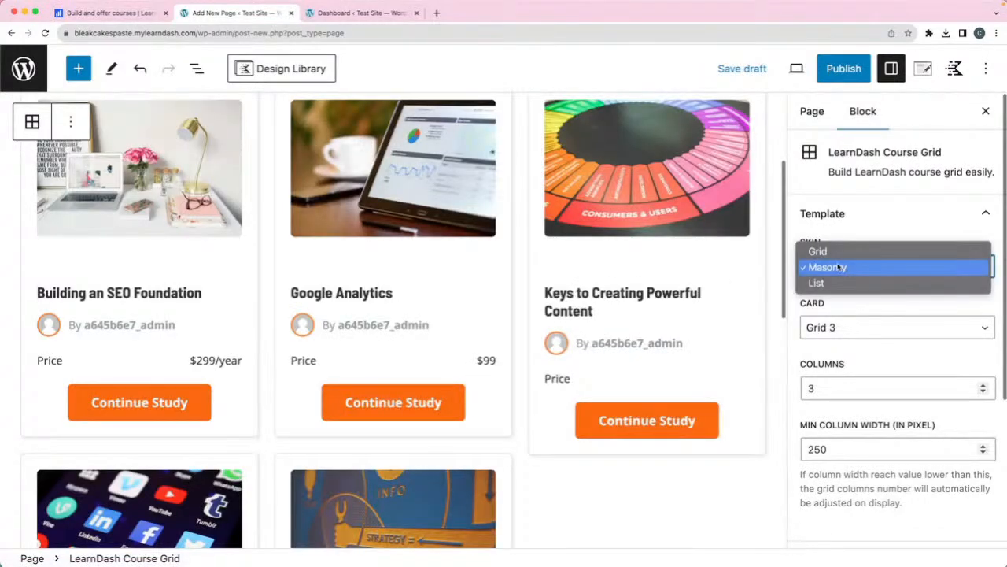
pyautogui.click(886, 250)
pyautogui.click(887, 333)
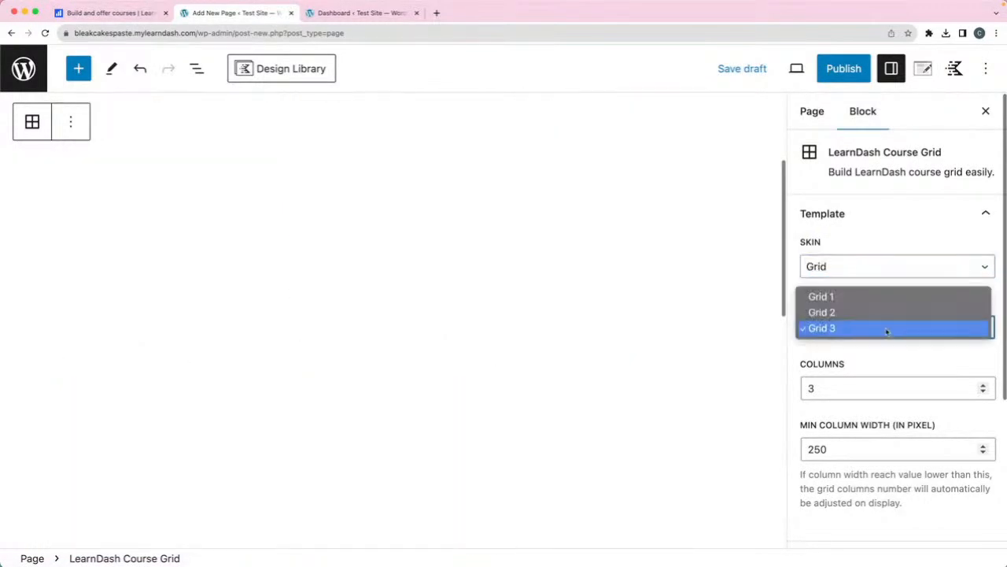
pyautogui.click(869, 296)
# - Expand the Course Grid's element visibility settings and look through them
pyautogui.scroll(-5, 880, 345)
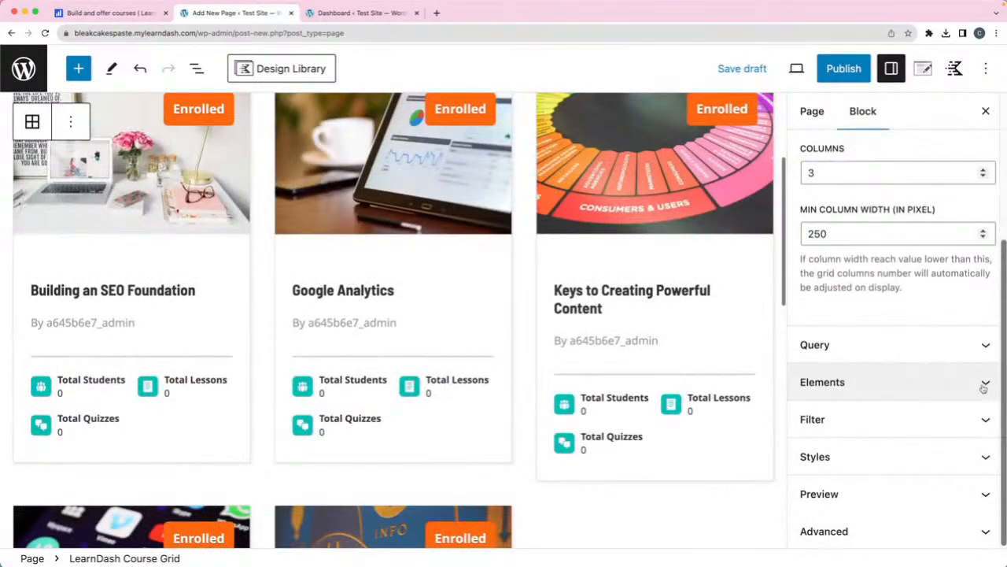
pyautogui.click(983, 385)
pyautogui.scroll(-5, 961, 389)
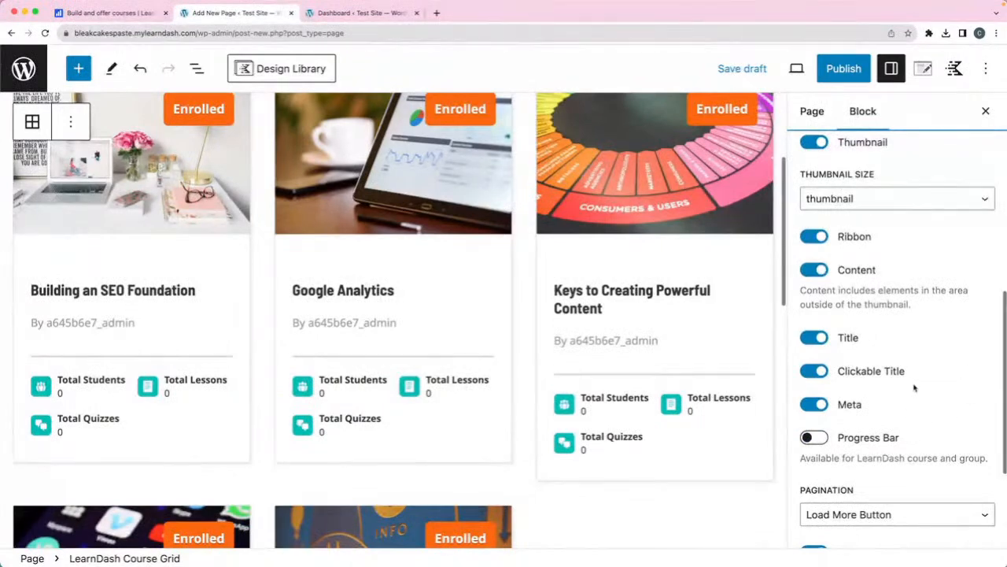
pyautogui.scroll(-4, 914, 388)
pyautogui.scroll(5, 915, 388)
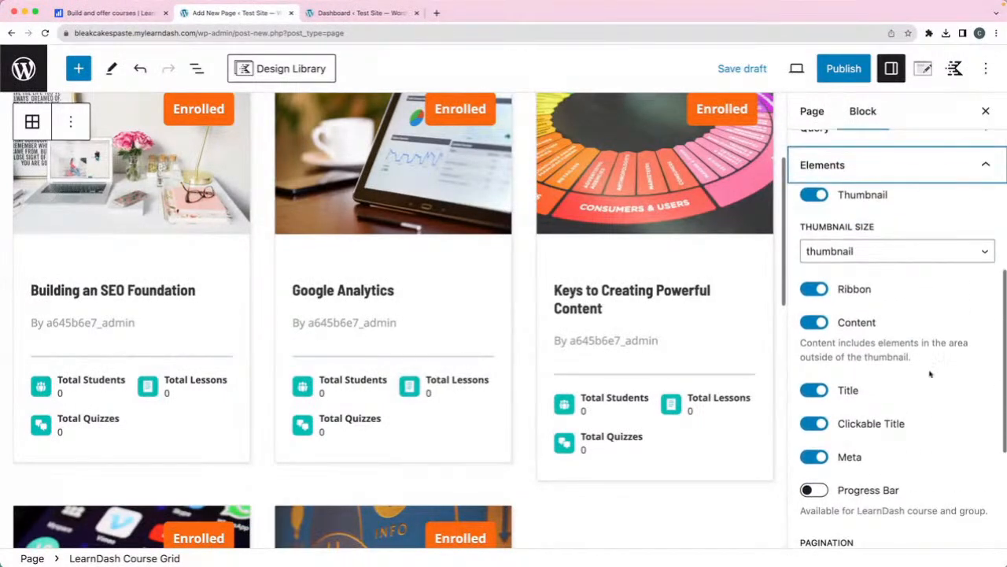
pyautogui.scroll(-4, 944, 325)
pyautogui.scroll(-2, 943, 326)
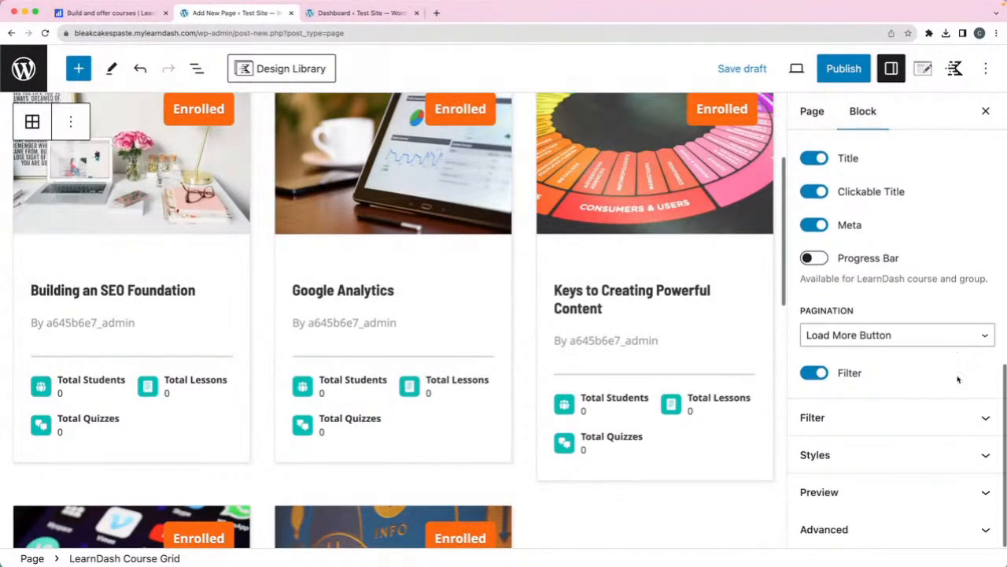
# - In the grid's style settings, give all course cards the same height
pyautogui.click(981, 454)
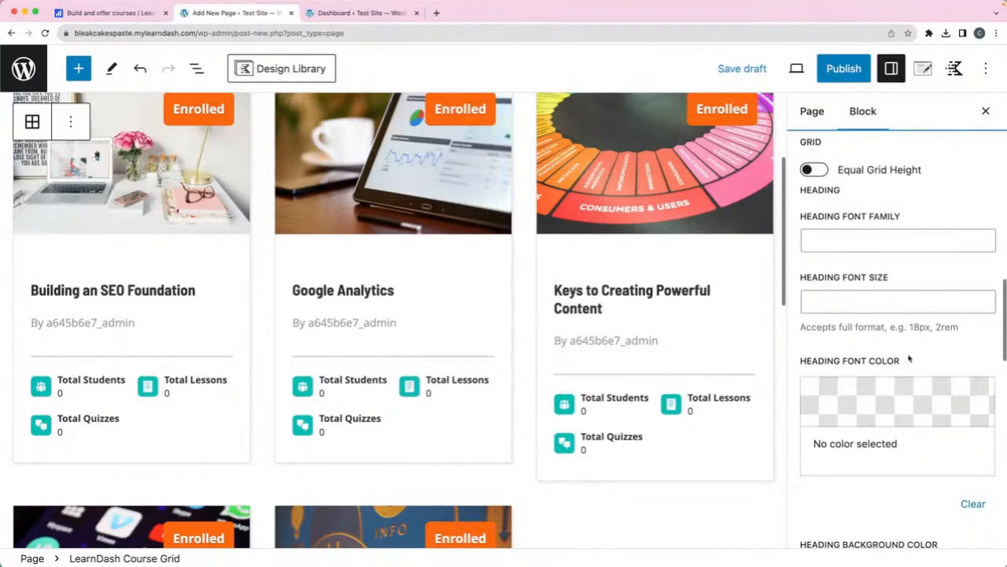
pyautogui.click(813, 170)
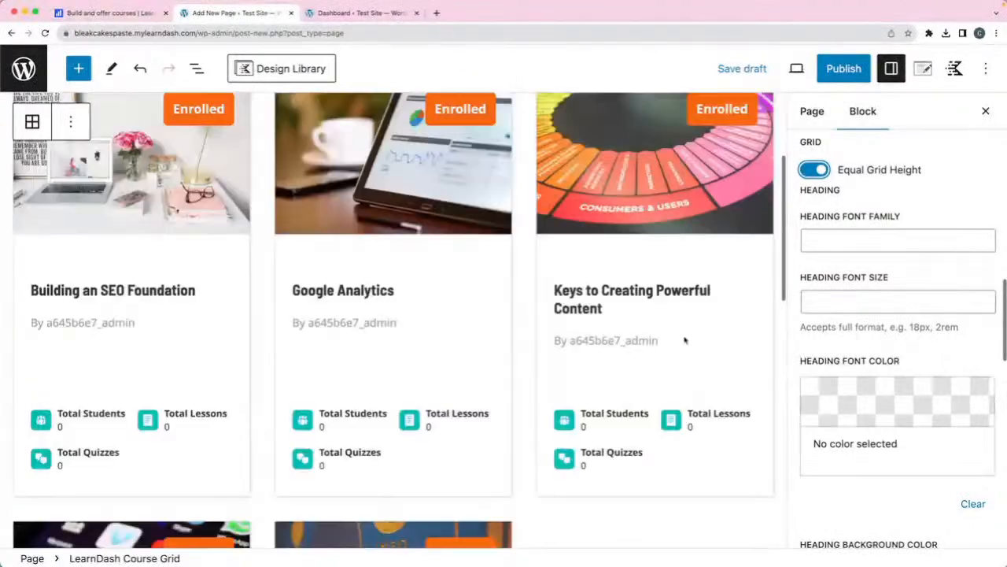
pyautogui.scroll(3, 531, 359)
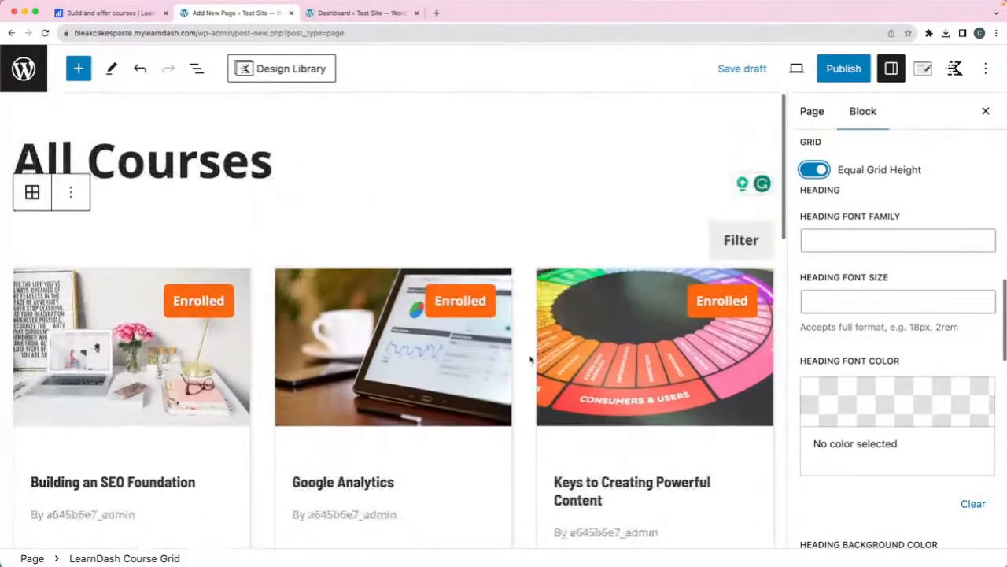
pyautogui.scroll(-5, 530, 360)
pyautogui.scroll(-2, 531, 359)
pyautogui.scroll(6, 530, 359)
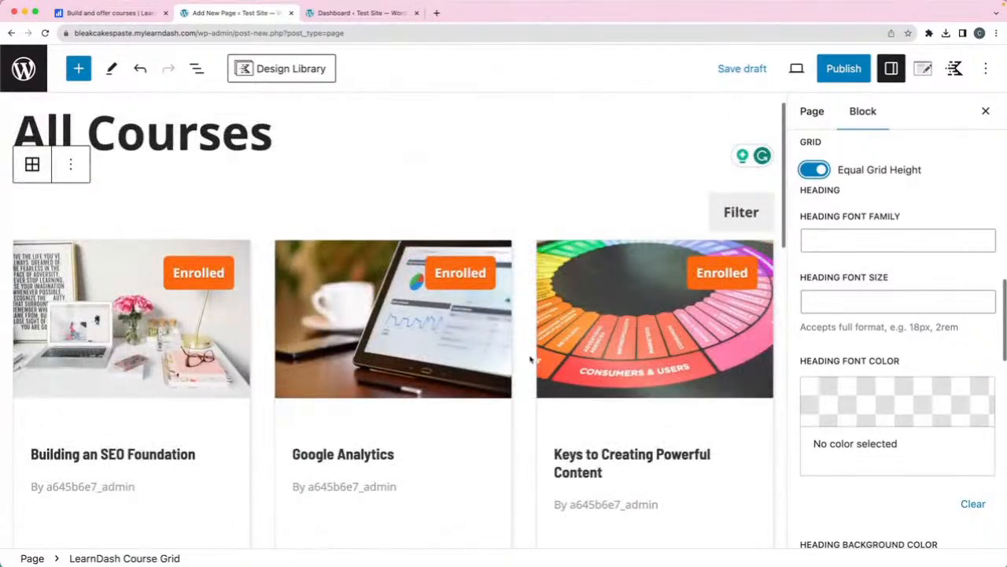
pyautogui.scroll(1, 532, 360)
pyautogui.scroll(5, 922, 224)
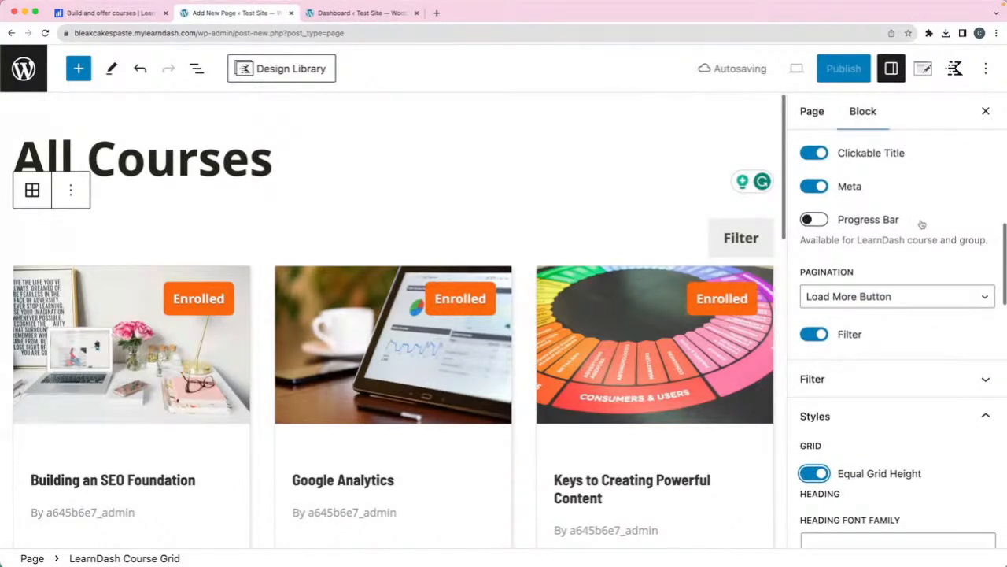
# - Expand the Filter panel to review Search, Taxonomies and 0–1000 Price options
pyautogui.click(989, 387)
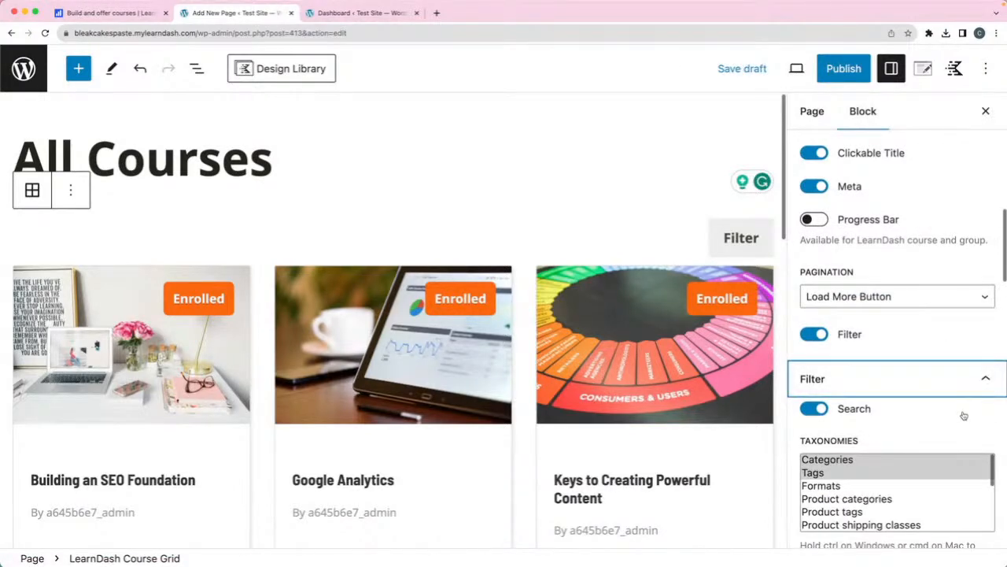
pyautogui.scroll(-3, 964, 415)
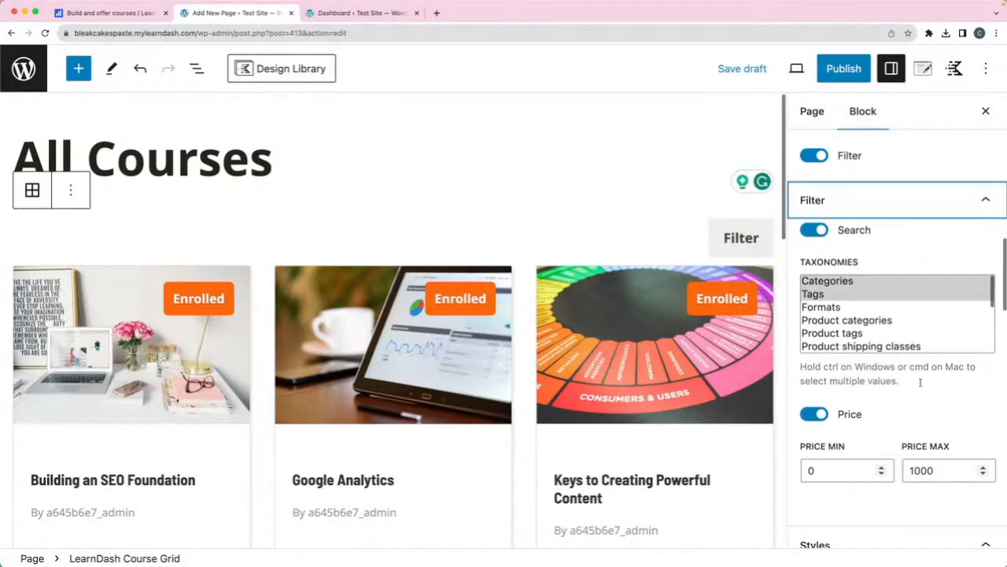
pyautogui.scroll(-1, 926, 366)
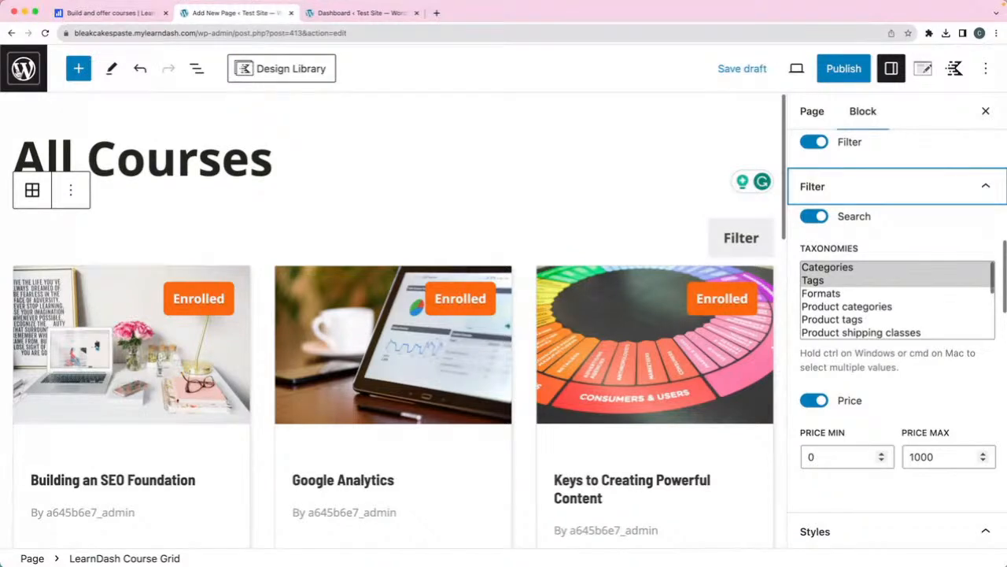
# - Leave the unsaved editor and jump back to the 'Test Site – This is my site' front page
pyautogui.click(11, 33)
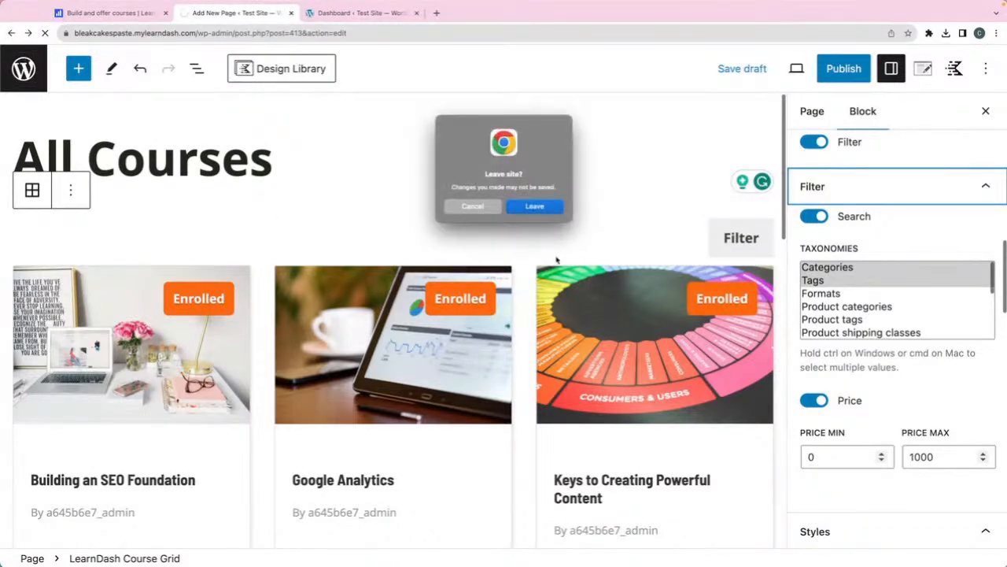
pyautogui.click(538, 205)
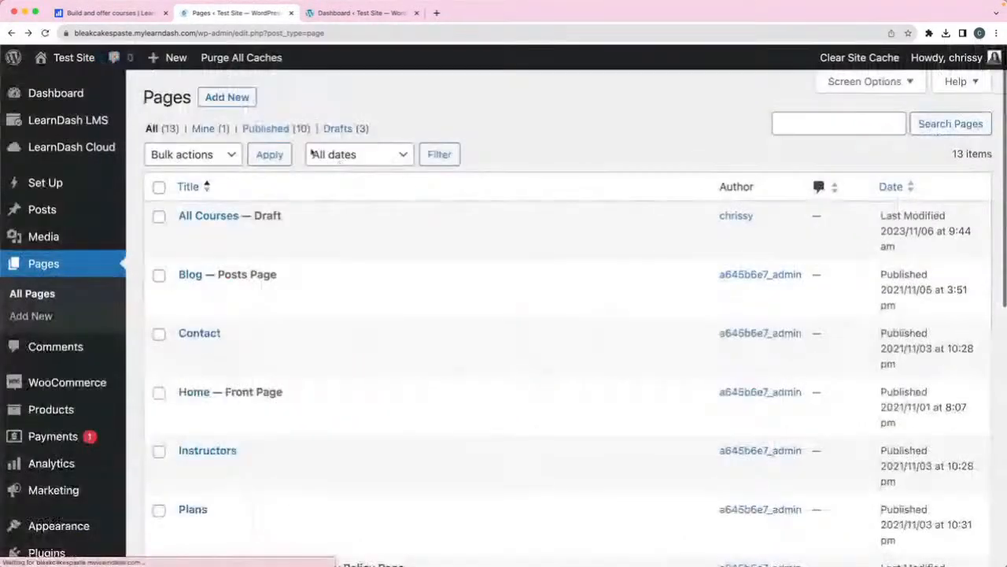
pyautogui.click(10, 35)
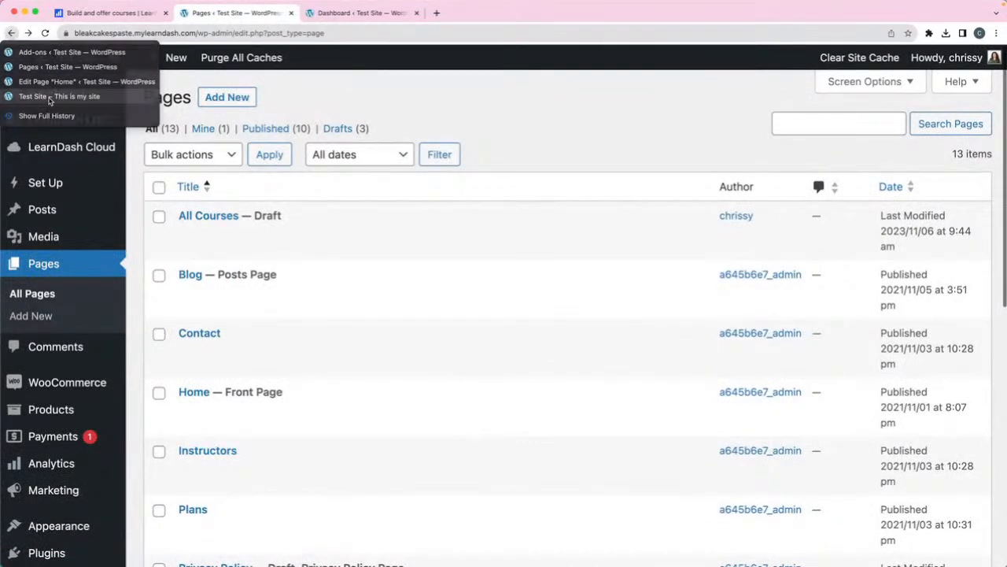
pyautogui.click(49, 98)
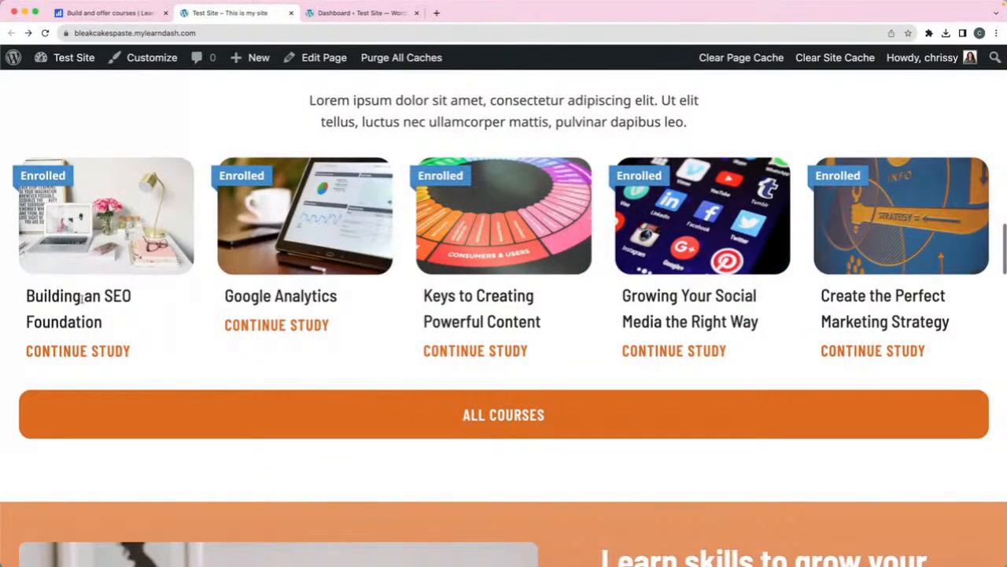
# - Open the Building an SEO Foundation course from its Continue Study card and scroll through it
pyautogui.click(66, 355)
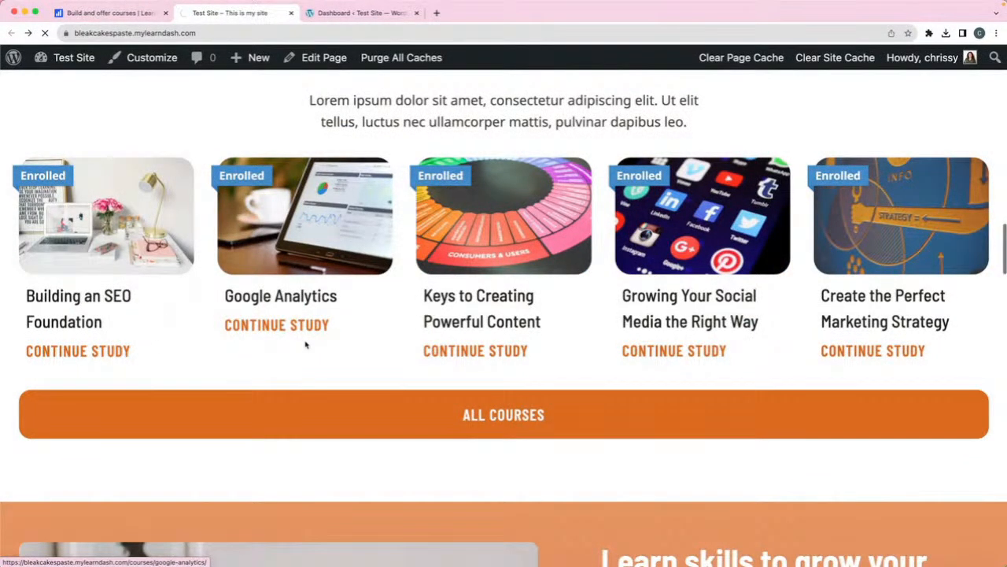
pyautogui.scroll(-5, 512, 268)
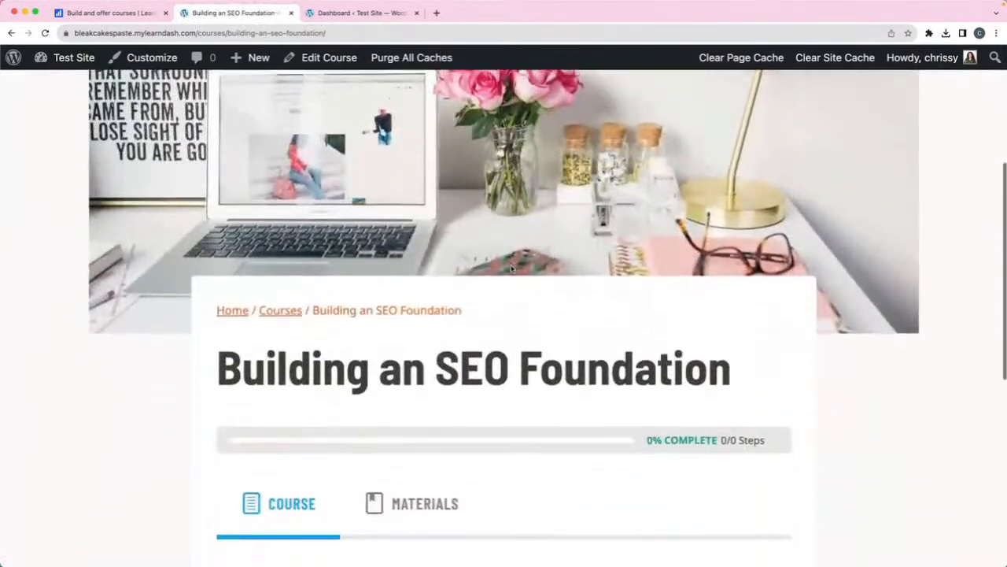
pyautogui.scroll(-3, 512, 268)
pyautogui.scroll(4, 512, 268)
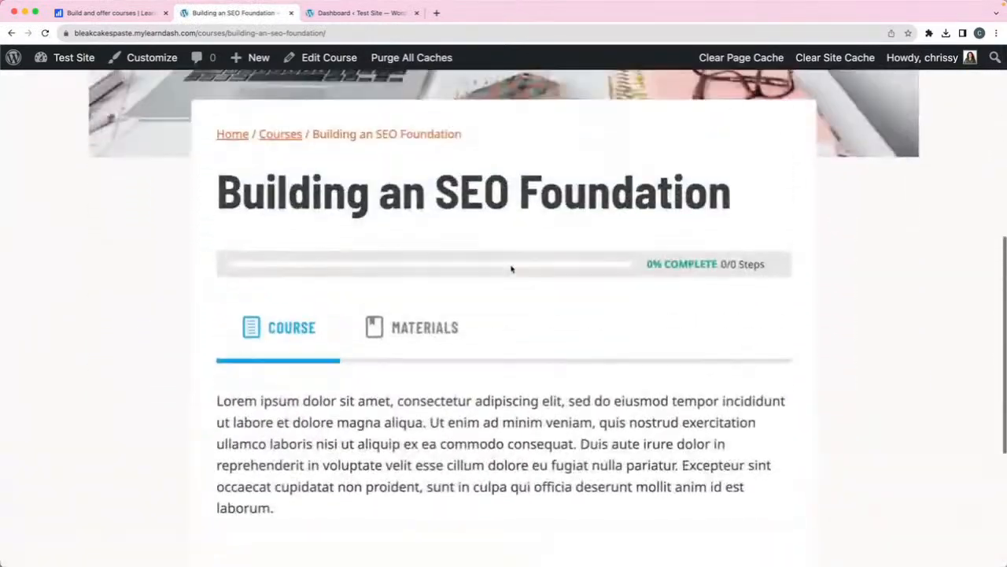
pyautogui.scroll(2, 512, 270)
pyautogui.scroll(-5, 512, 269)
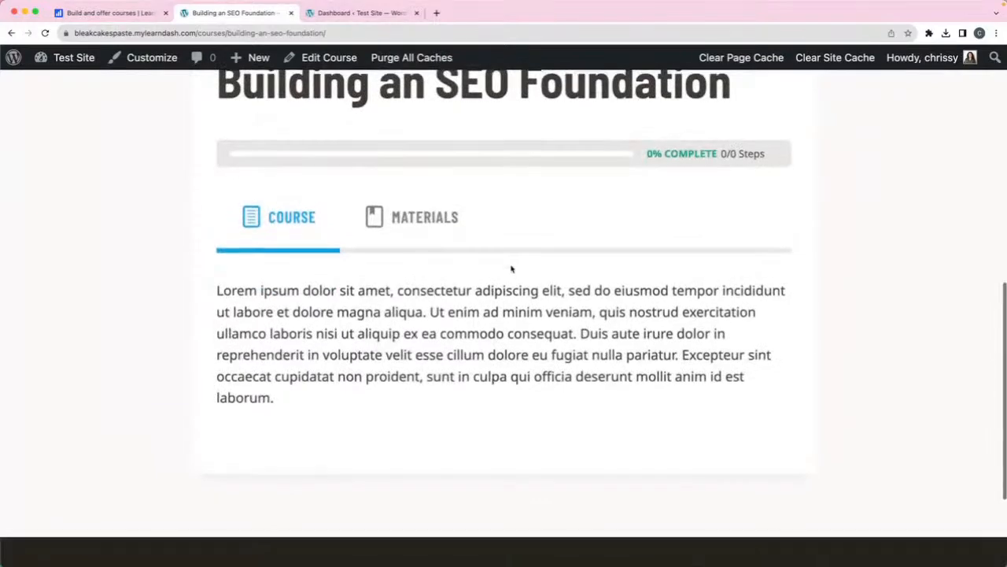
pyautogui.scroll(3, 512, 269)
pyautogui.scroll(4, 511, 269)
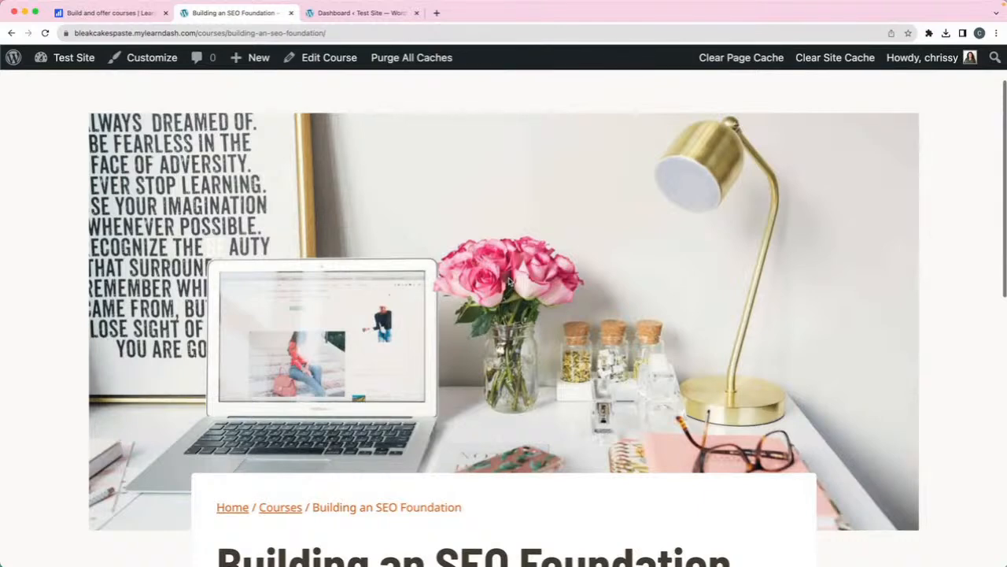
pyautogui.scroll(-5, 508, 281)
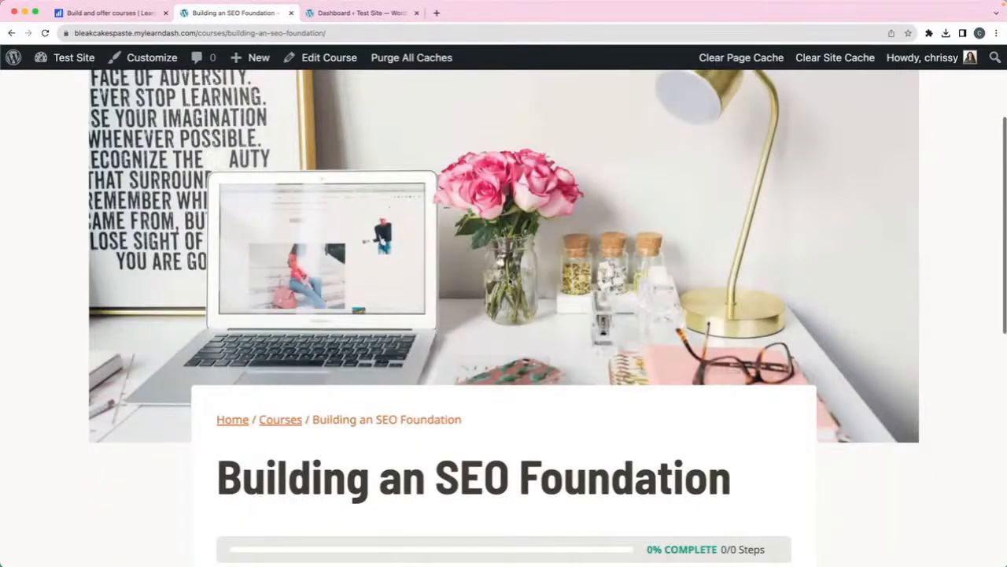
pyautogui.scroll(-3, 508, 281)
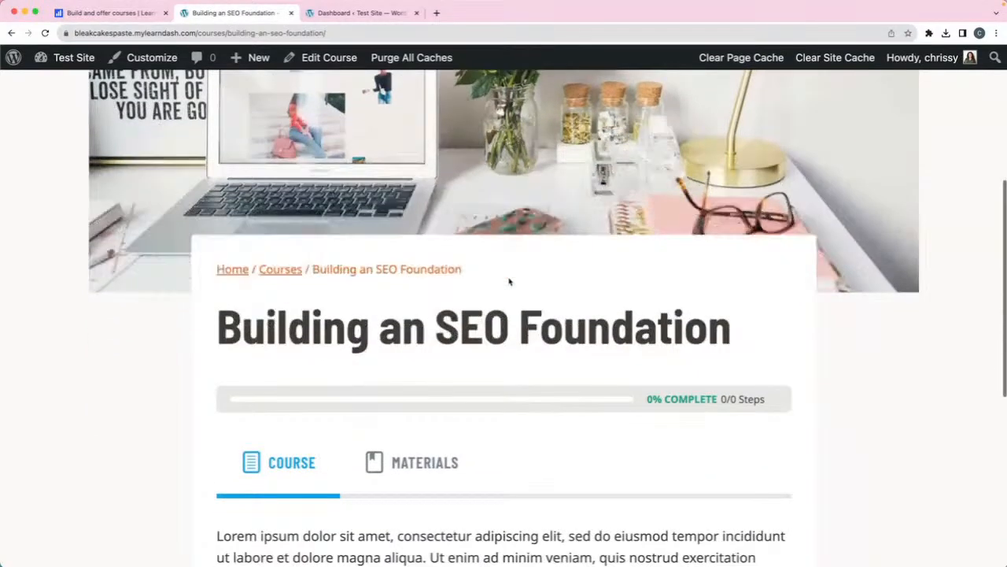
pyautogui.scroll(-3, 550, 354)
# - View the course's Materials tab and return to Course, then go to the admin Dashboard
pyautogui.click(414, 300)
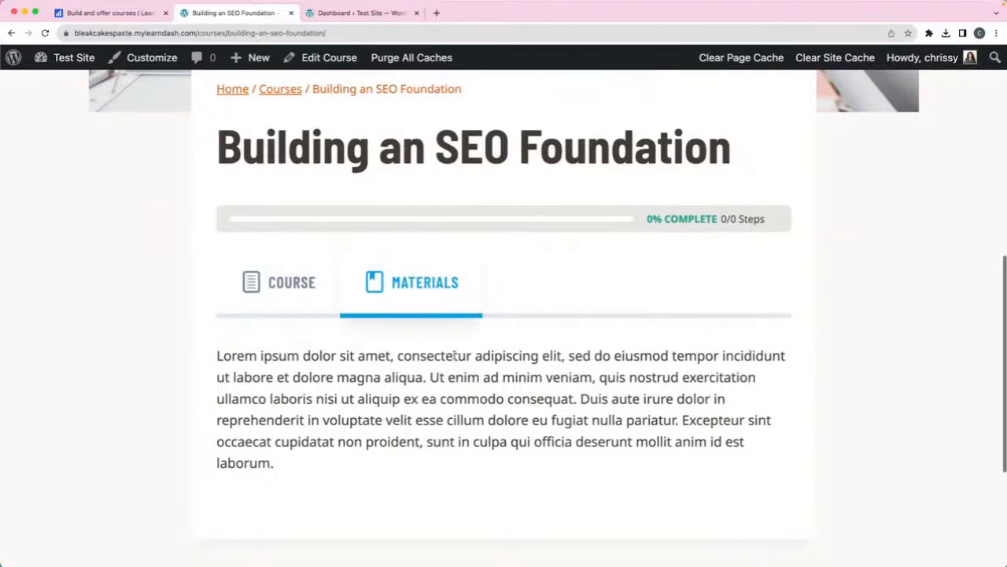
pyautogui.click(283, 297)
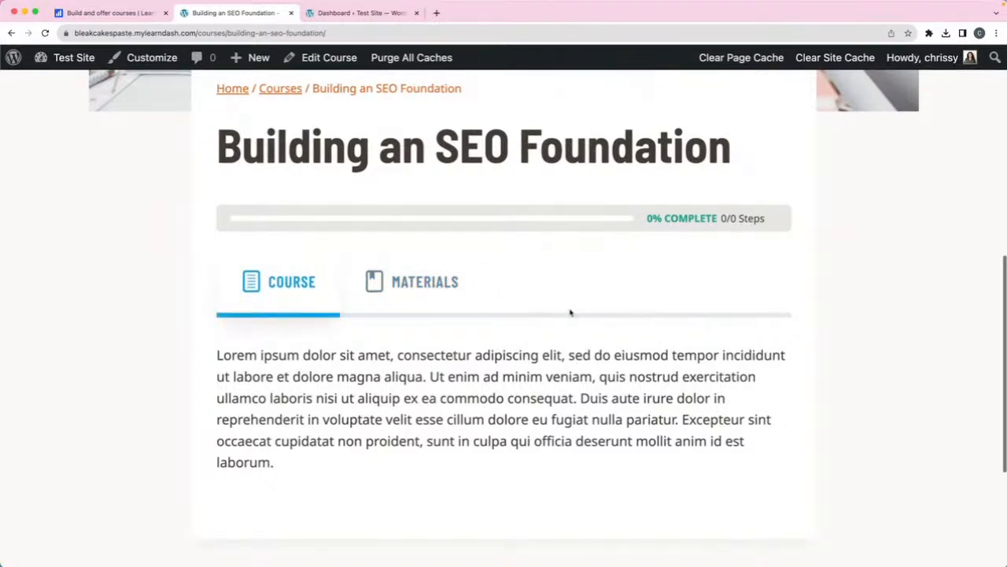
pyautogui.scroll(-2, 578, 319)
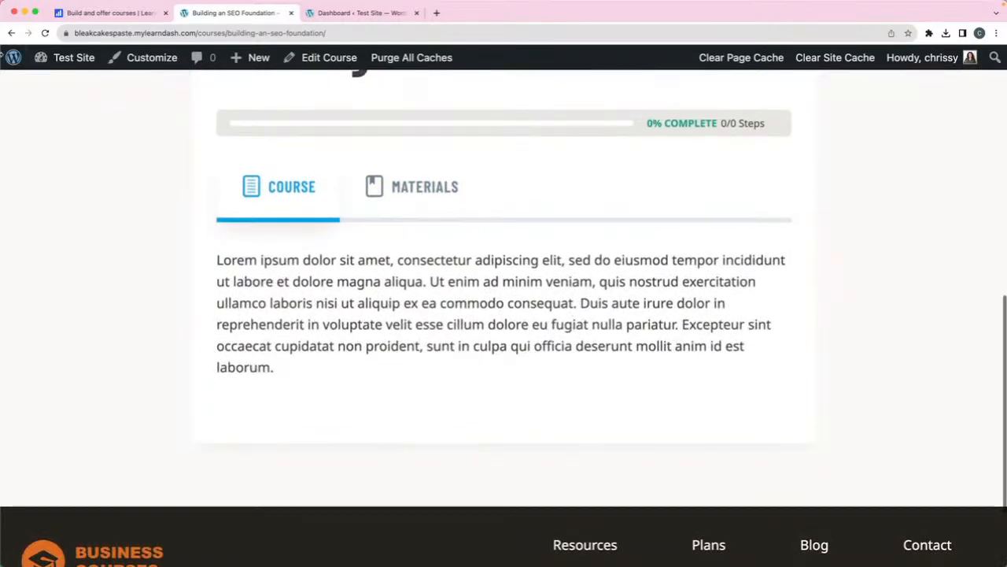
pyautogui.click(10, 33)
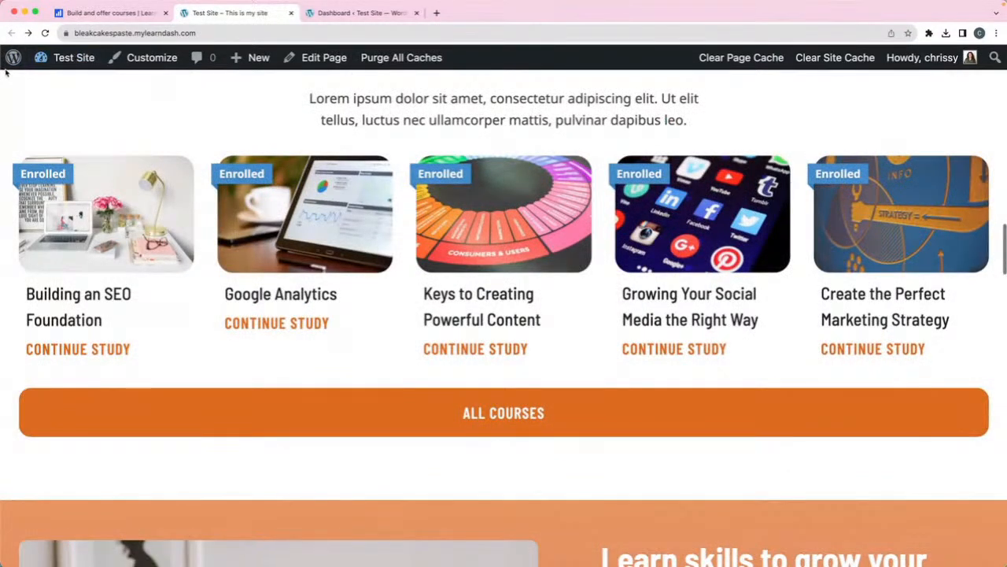
pyautogui.click(52, 86)
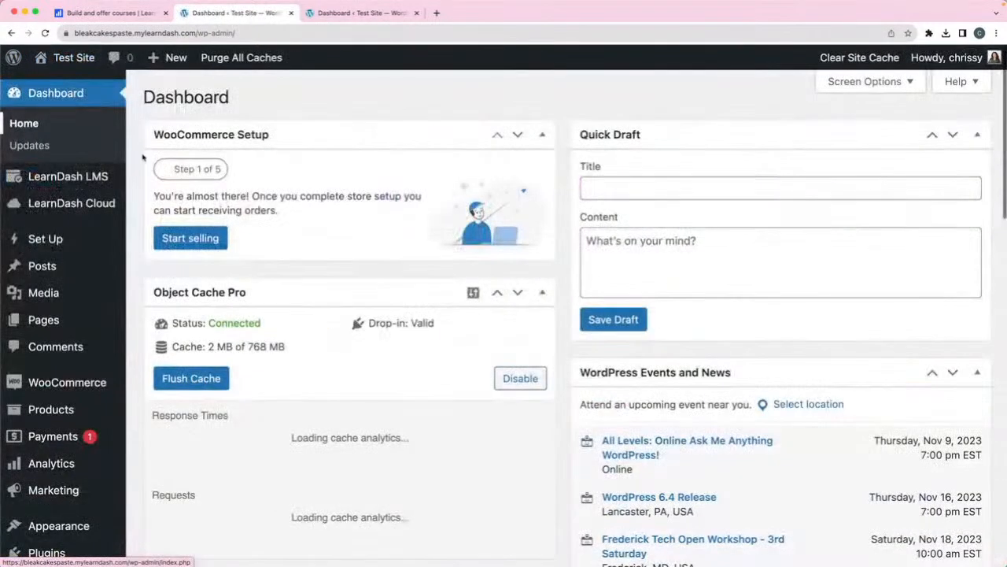
pyautogui.moveTo(92, 181)
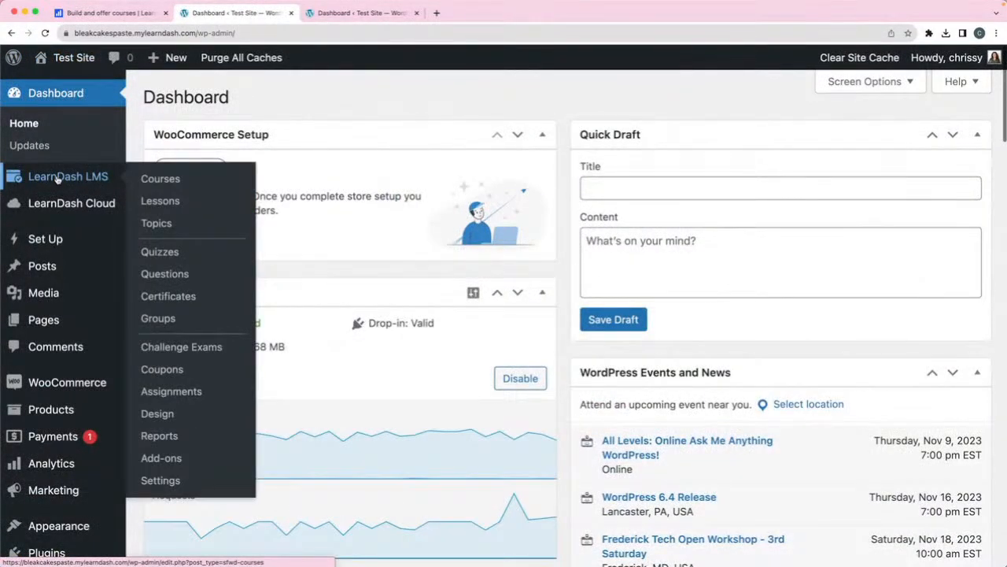
# - Open 'Building an SEO Foundation' for editing from the LearnDash Courses list
pyautogui.click(170, 180)
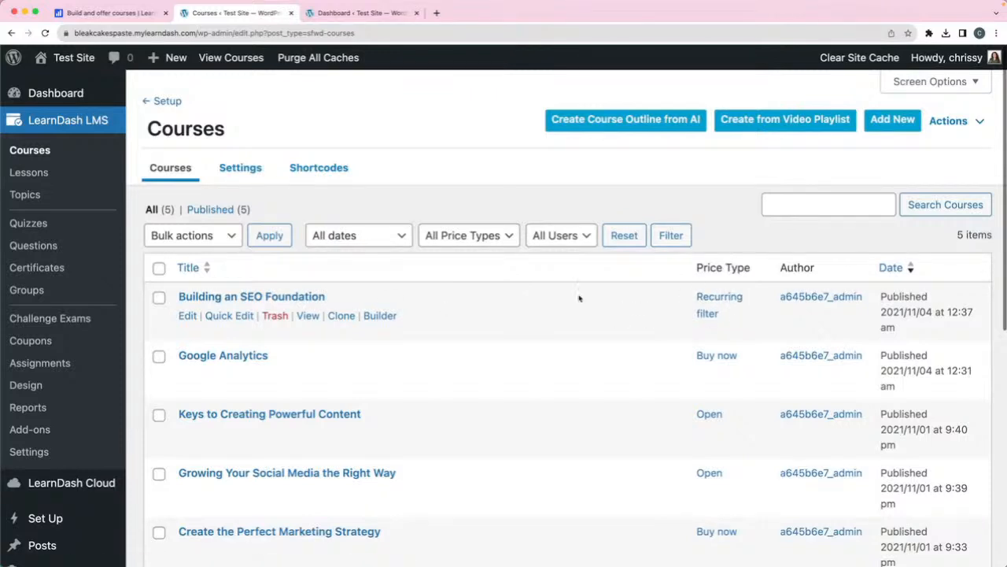
pyautogui.click(228, 298)
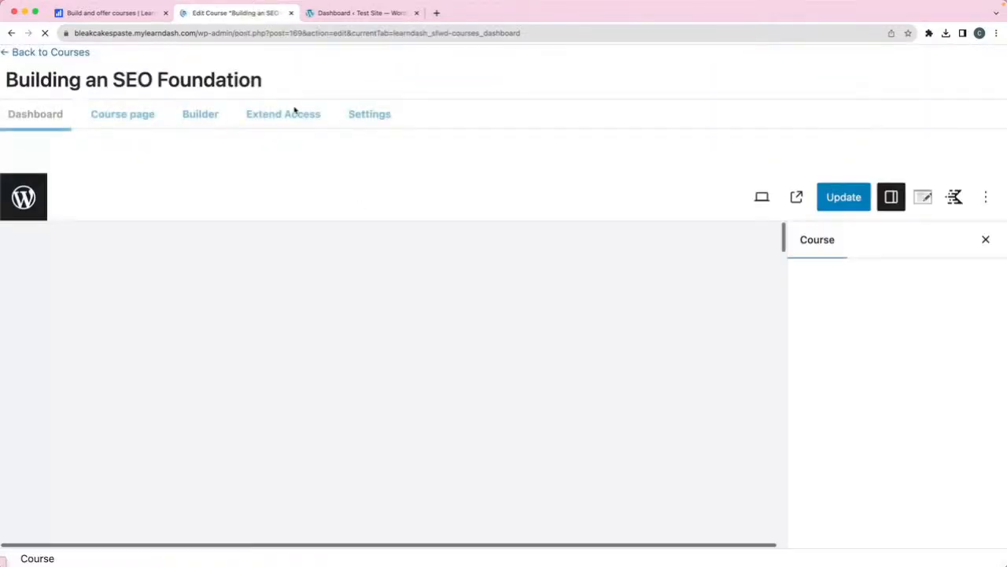
# - Review the course's Recurring access pricing: 299 price with a billing cycle of 1
pyautogui.click(371, 124)
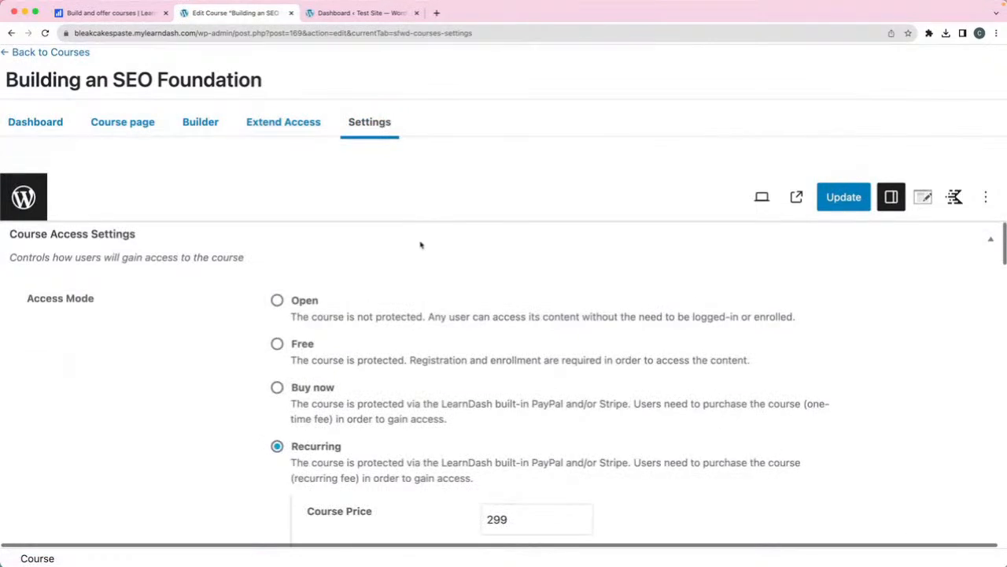
pyautogui.scroll(-5, 421, 244)
pyautogui.scroll(1, 357, 350)
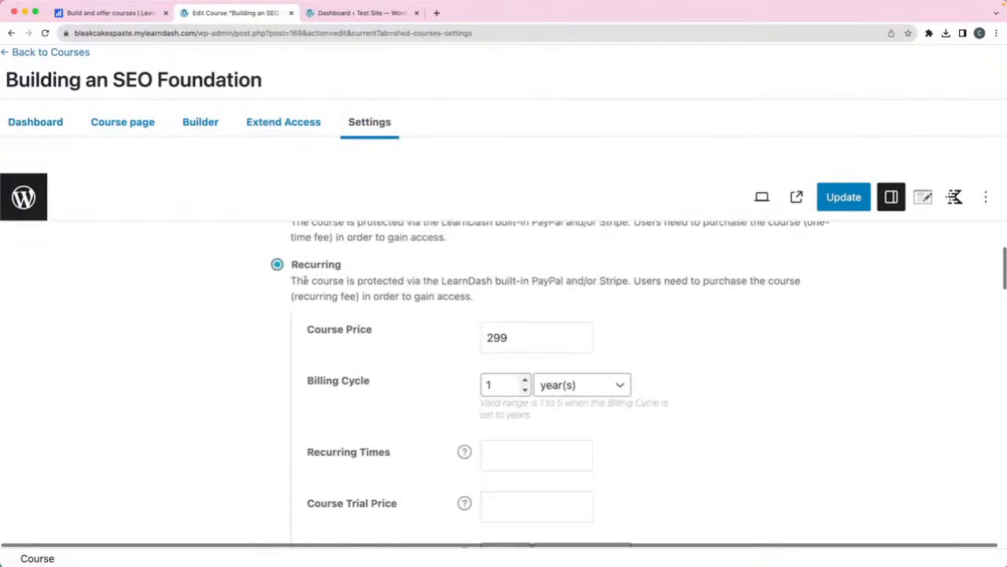
pyautogui.moveTo(517, 333); pyautogui.dragTo(478, 341)
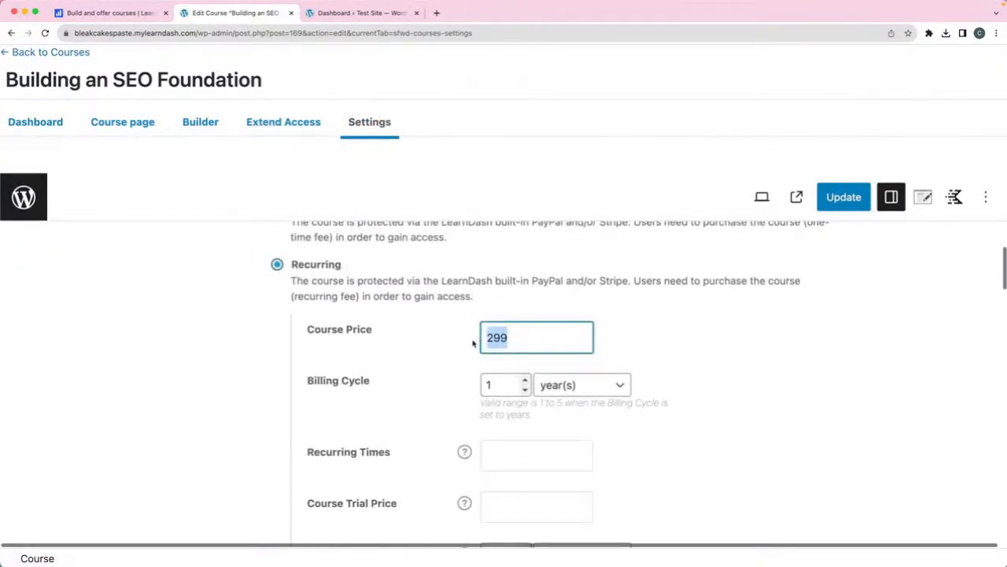
pyautogui.moveTo(489, 384); pyautogui.dragTo(479, 391)
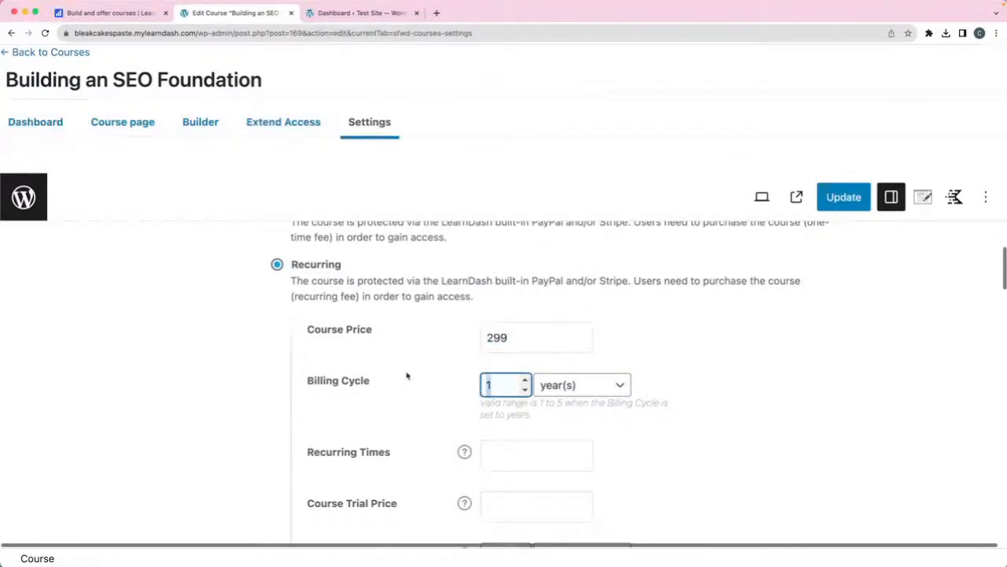
pyautogui.moveTo(294, 280); pyautogui.dragTo(615, 281)
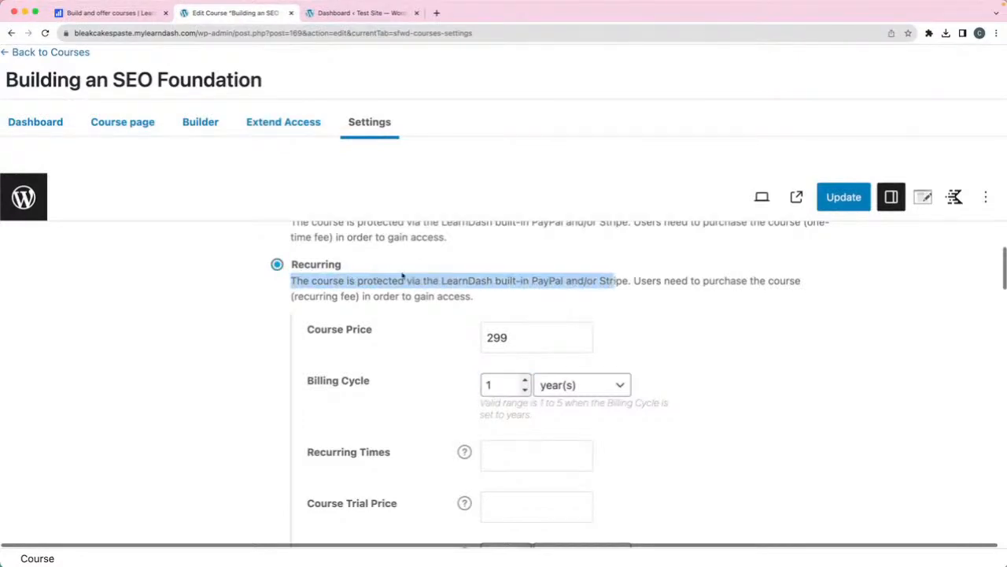
pyautogui.click(546, 281)
pyautogui.moveTo(292, 281); pyautogui.dragTo(628, 281)
pyautogui.scroll(2, 704, 294)
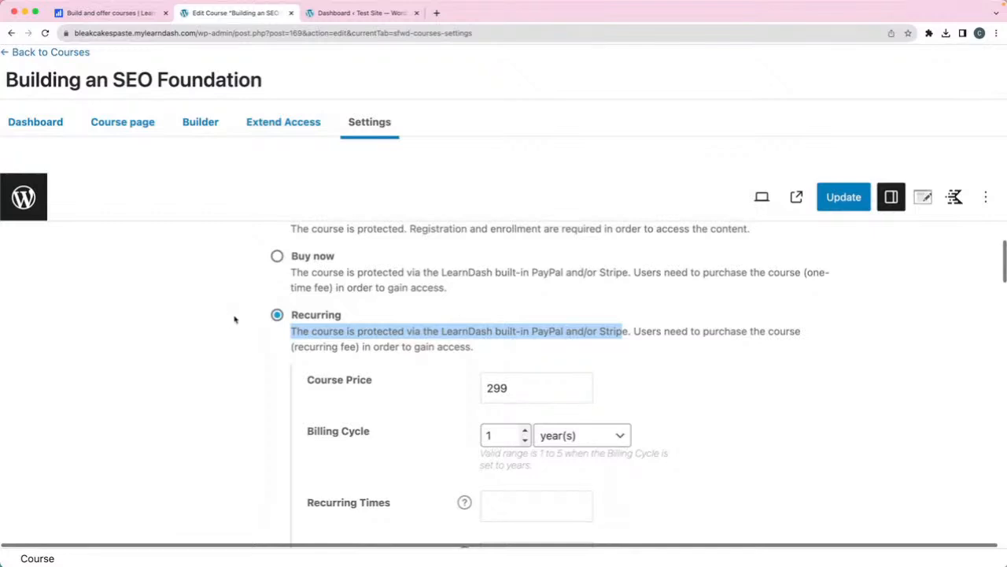
pyautogui.scroll(-10, 367, 312)
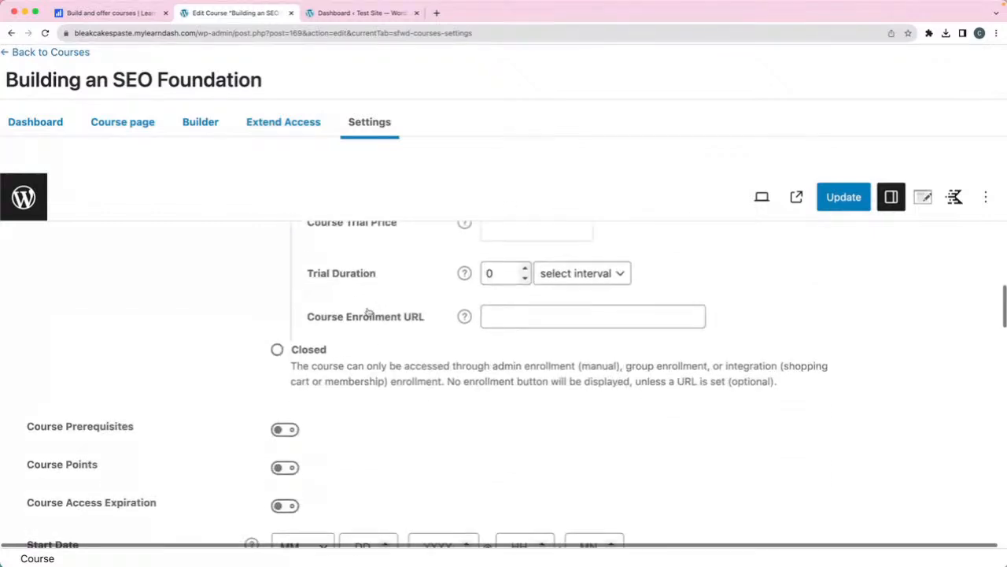
# - Switch Course Access to Closed, then go to the course builder
pyautogui.click(277, 351)
pyautogui.scroll(8, 378, 409)
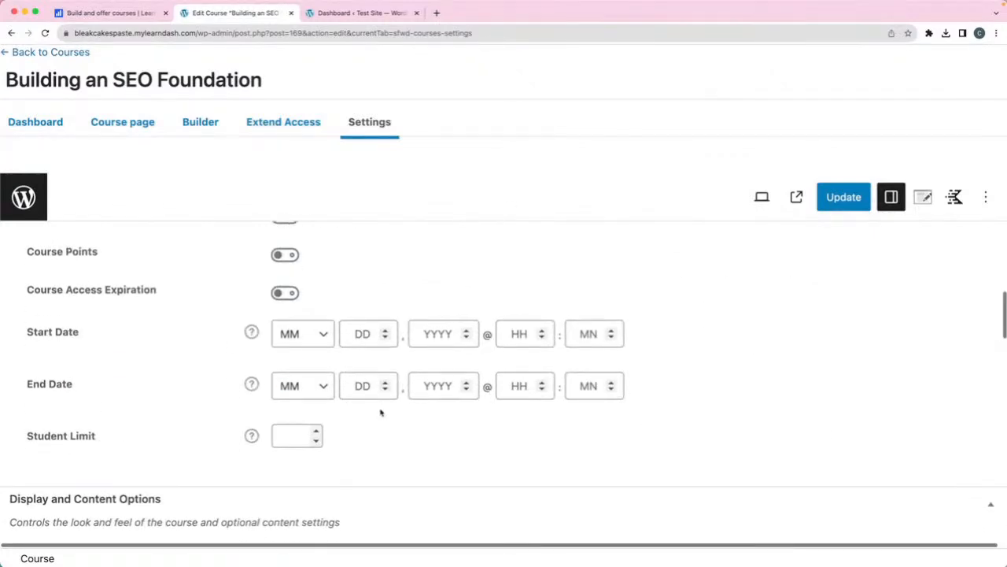
pyautogui.click(511, 413)
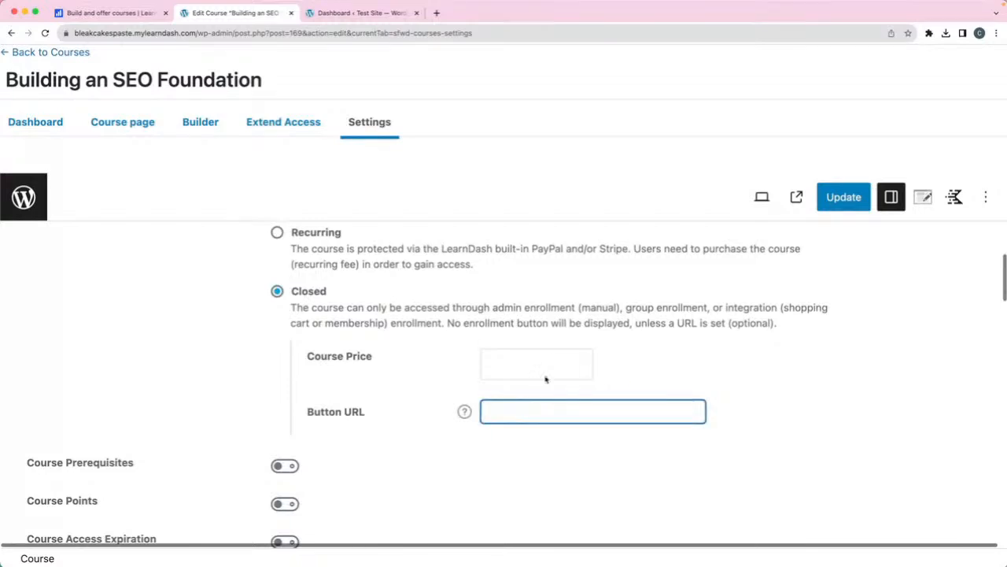
pyautogui.click(79, 14)
pyautogui.click(235, 14)
pyautogui.click(199, 126)
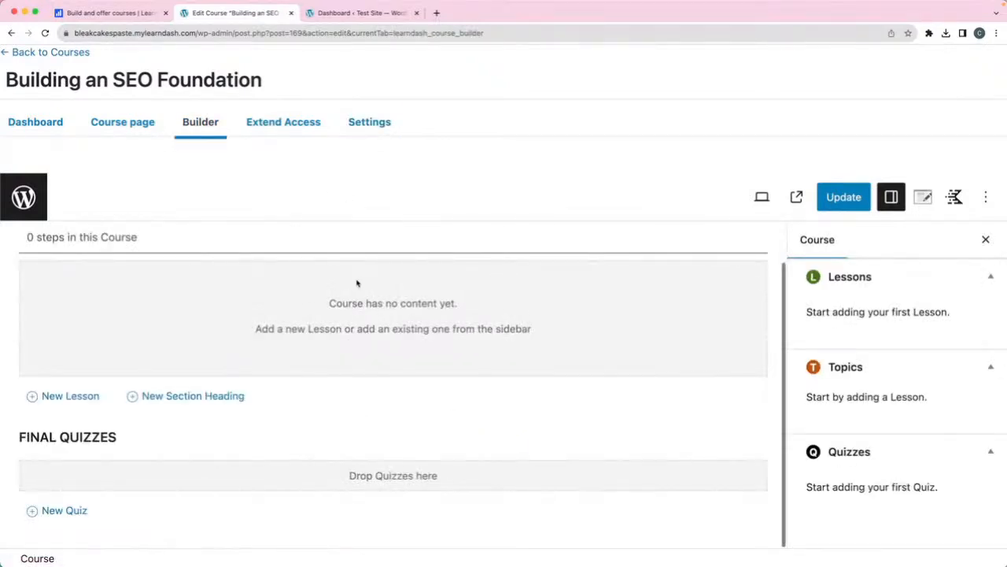
# - Add two lessons, 'Lesson 1' and 'Lesson 2', to the course builder
pyautogui.click(53, 397)
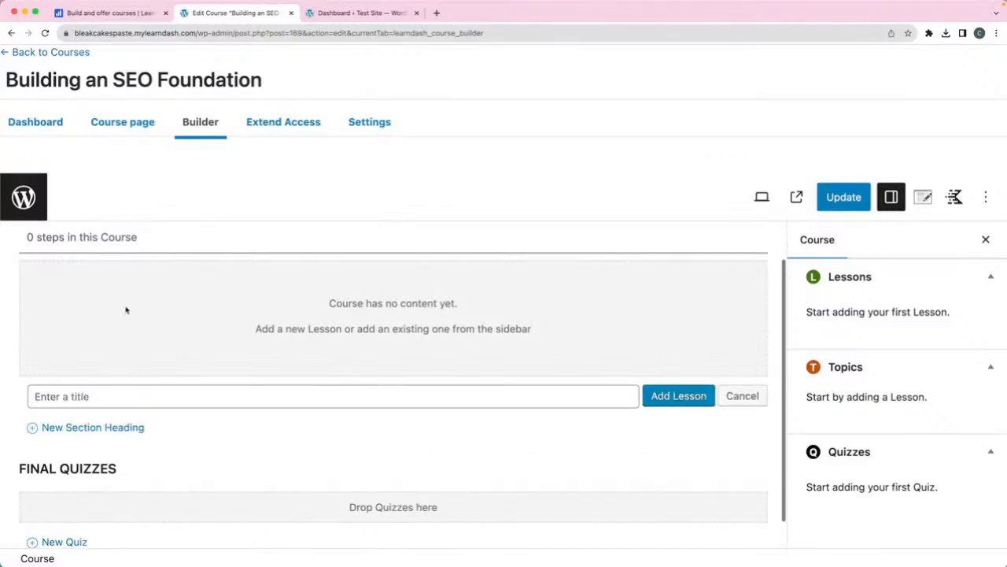
pyautogui.write('Lesson 1')
pyautogui.click(690, 400)
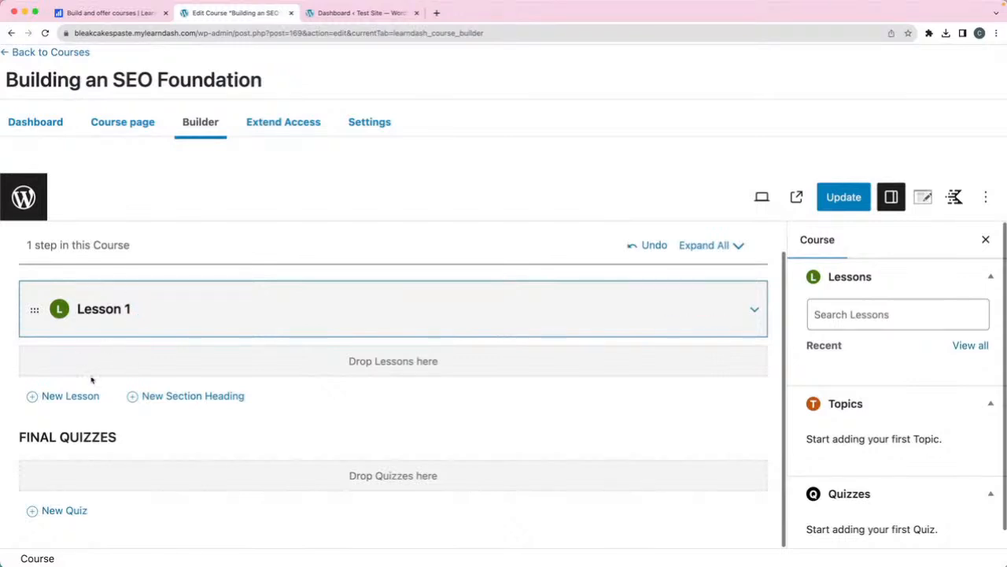
pyautogui.click(71, 397)
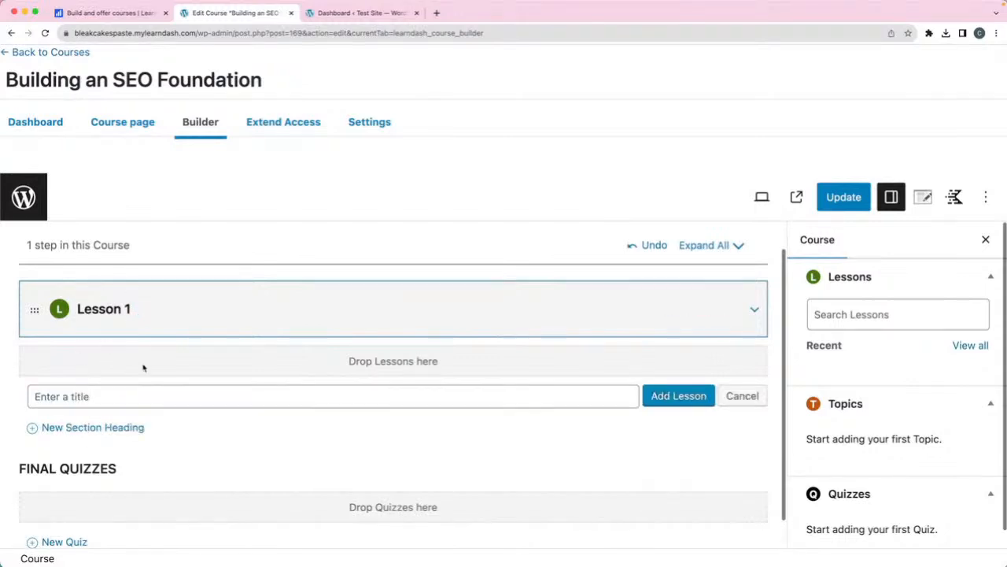
pyautogui.write('Lesson 2')
pyautogui.click(681, 398)
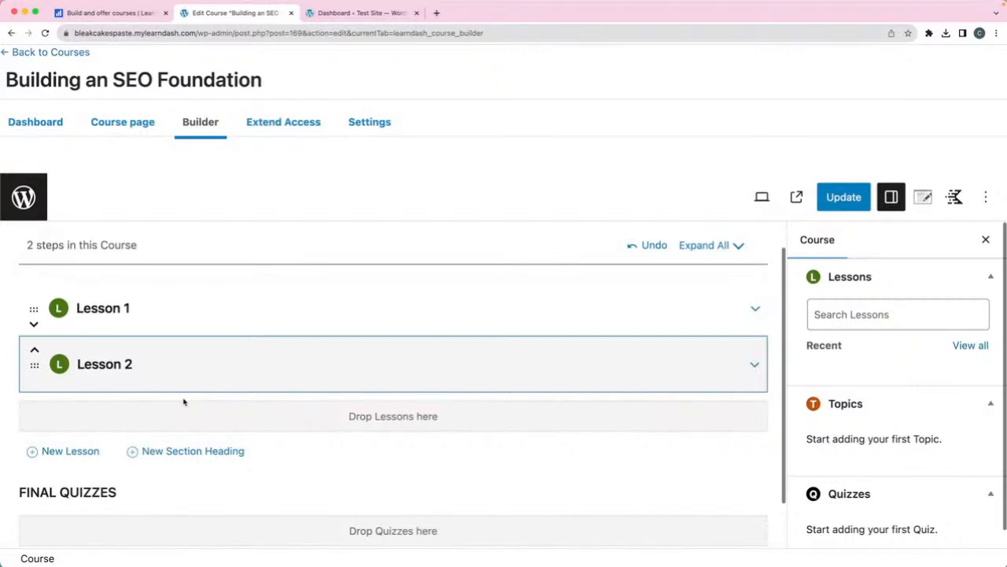
# - Move Lesson 2 above Lesson 1 and back again, then expand Lesson 1
pyautogui.click(34, 350)
pyautogui.moveTo(35, 325); pyautogui.dragTo(34, 363)
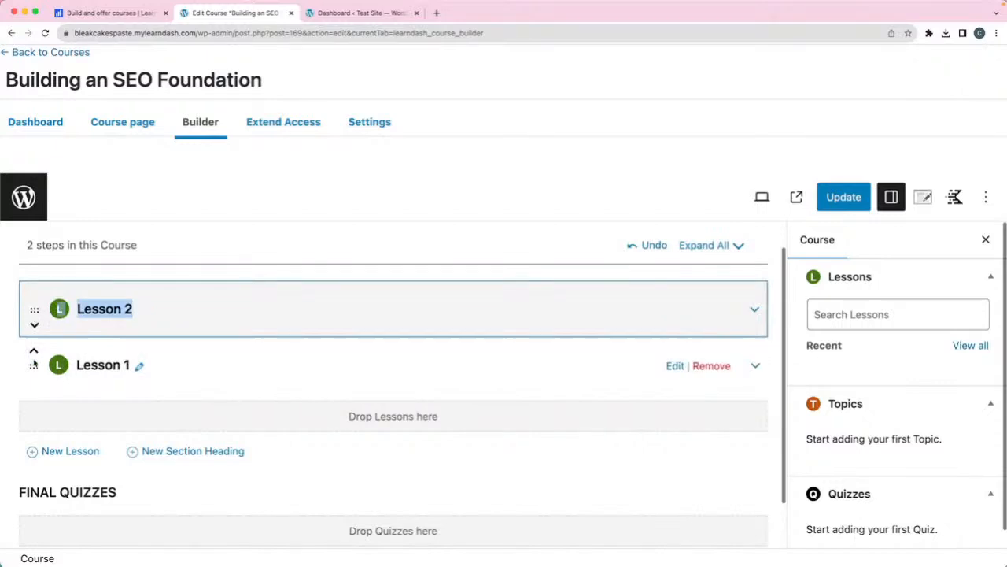
pyautogui.click(34, 324)
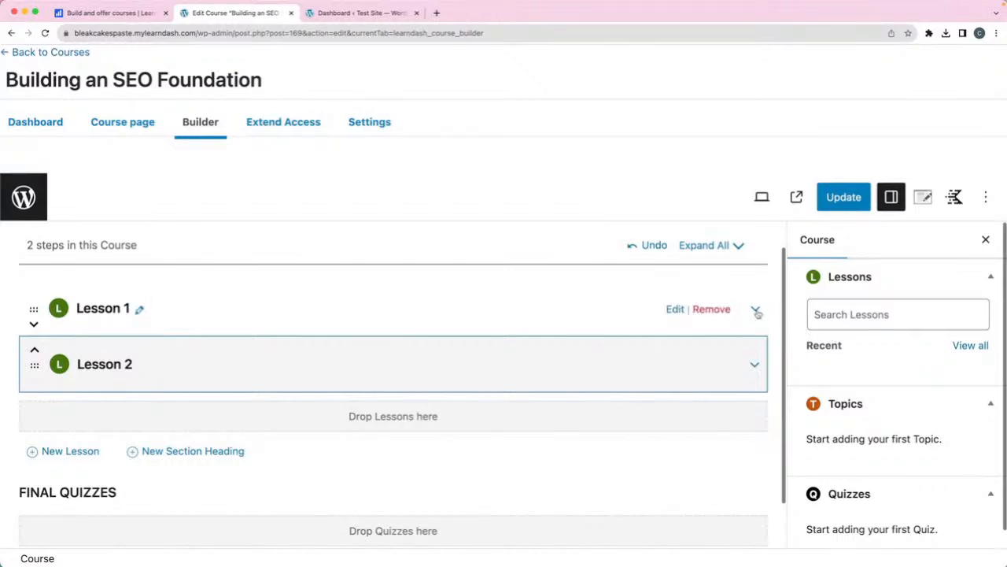
pyautogui.click(756, 310)
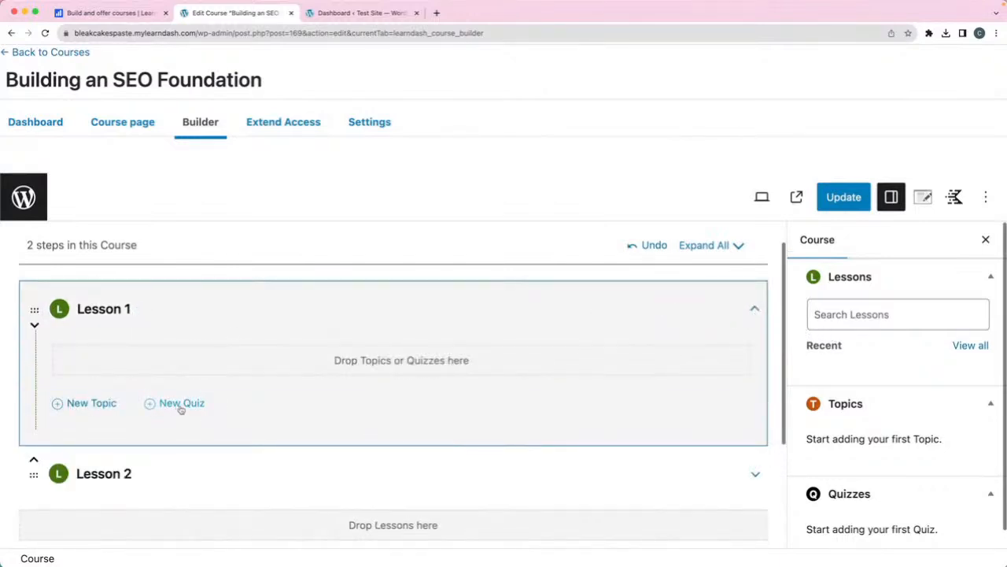
# - Add 'Topic 1' and 'Topic 2' under Lesson 1
pyautogui.click(85, 407)
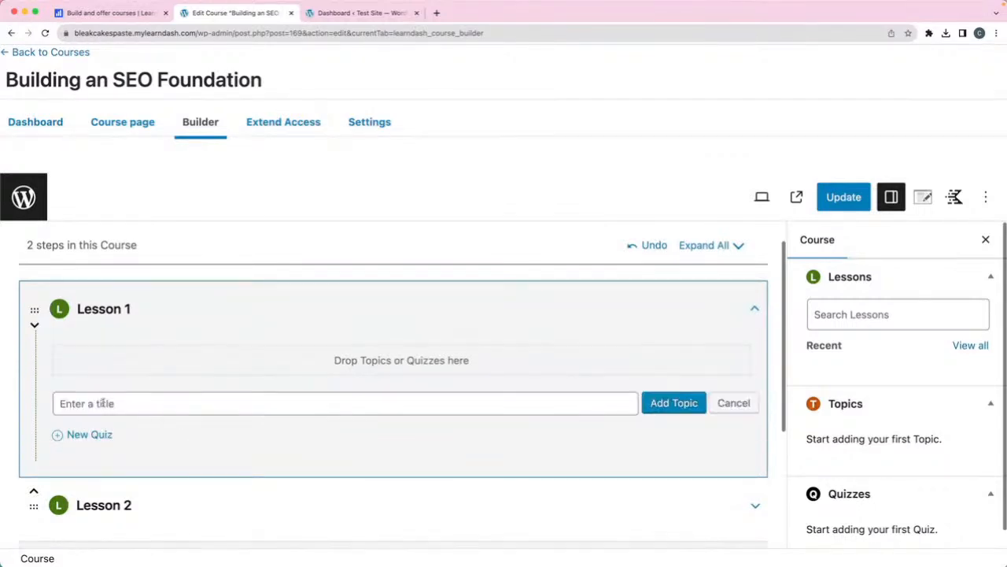
pyautogui.write('Topic 1')
pyautogui.click(667, 406)
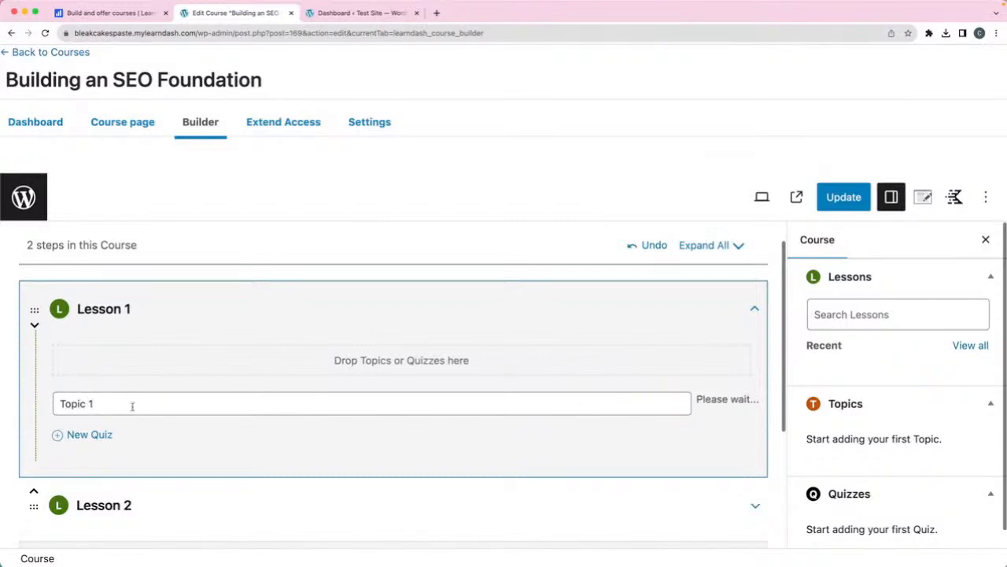
pyautogui.click(78, 435)
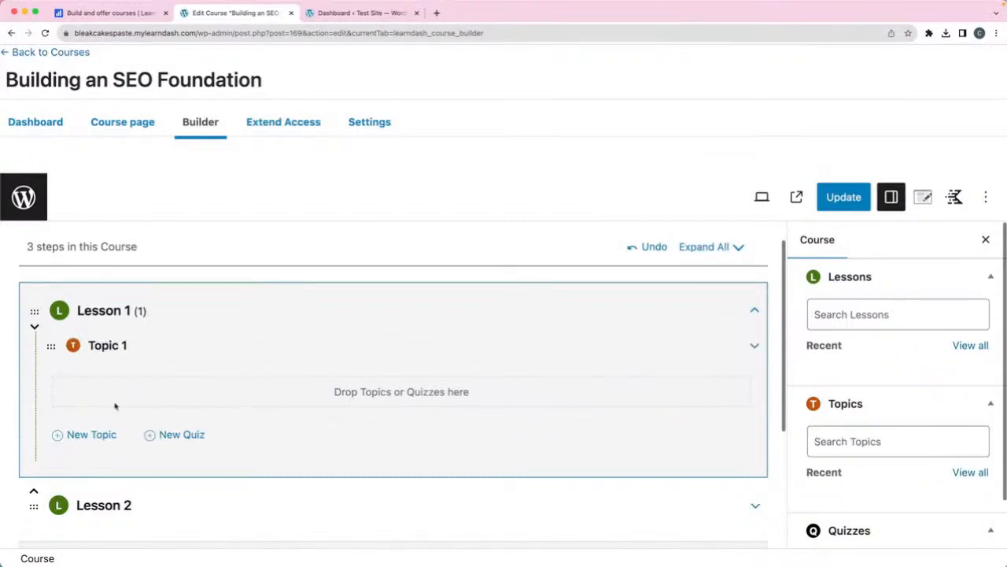
pyautogui.write('Topic 2')
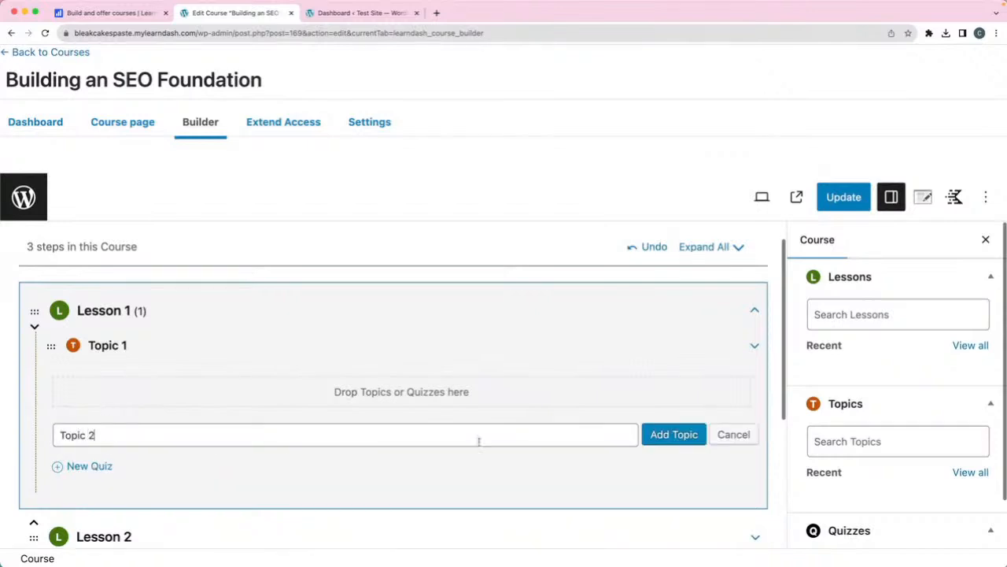
pyautogui.click(665, 434)
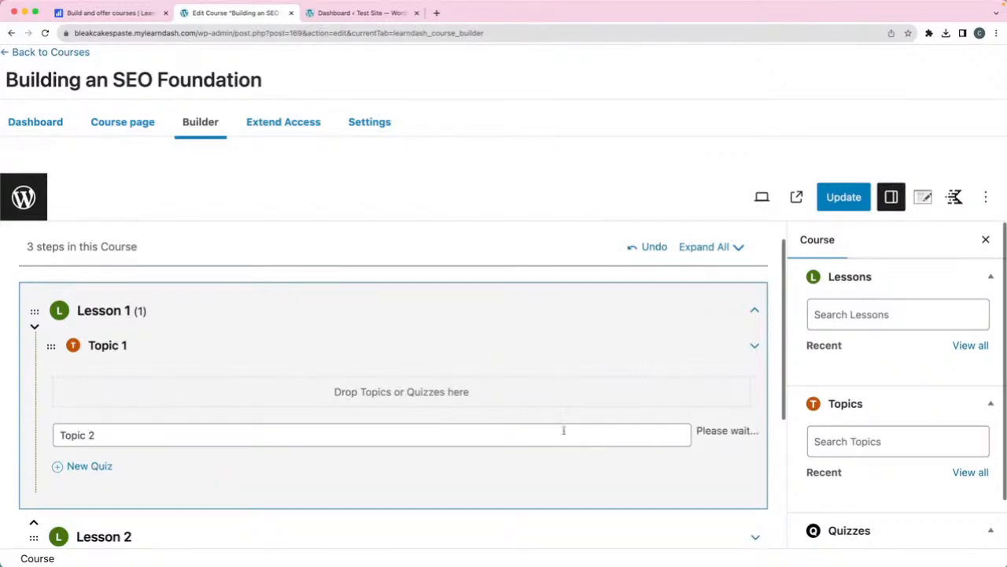
# - Add a quiz titled 'Quiz 1' under Lesson 1
pyautogui.scroll(-1, 259, 409)
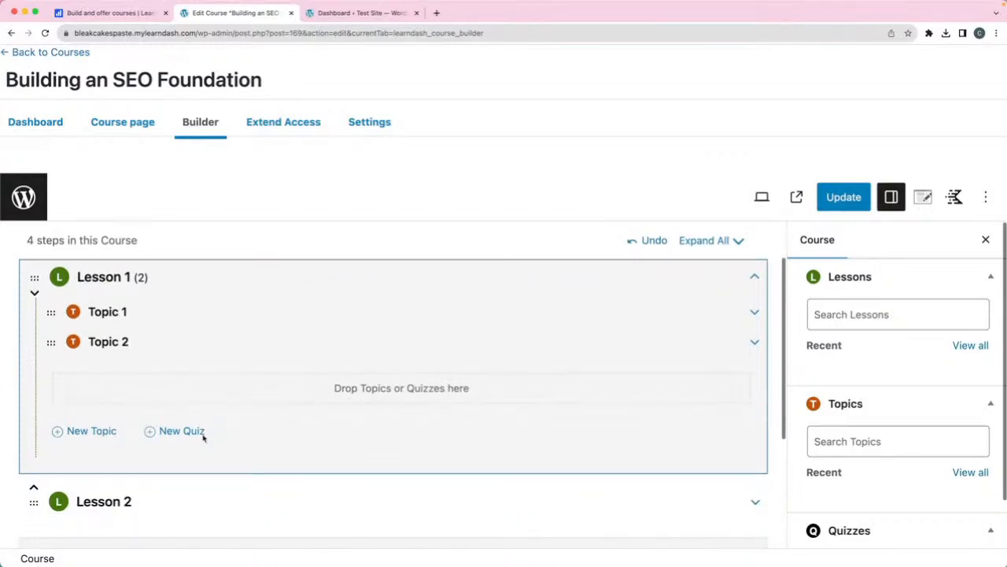
pyautogui.click(206, 435)
pyautogui.click(139, 467)
pyautogui.write('Quizx')
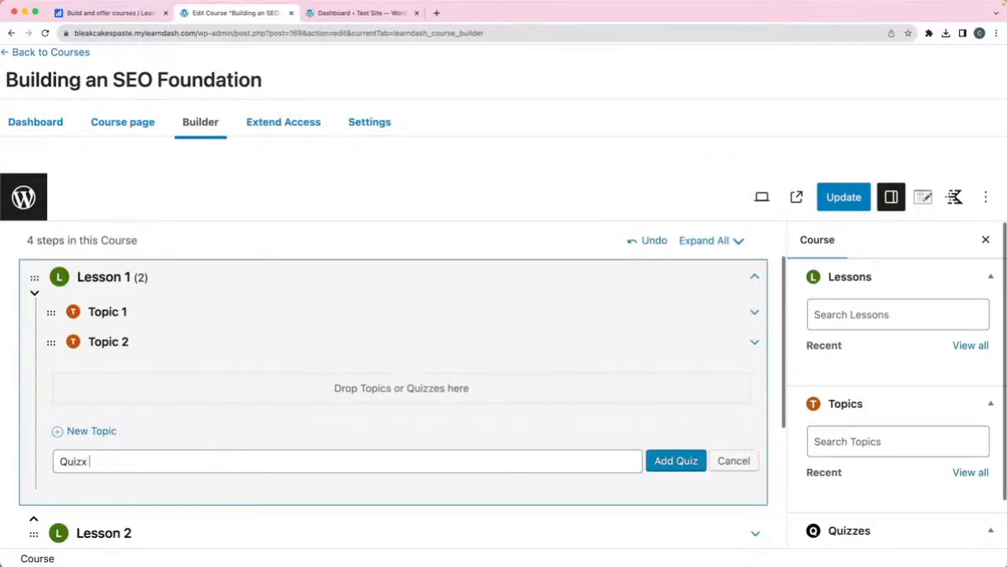
pyautogui.click(681, 461)
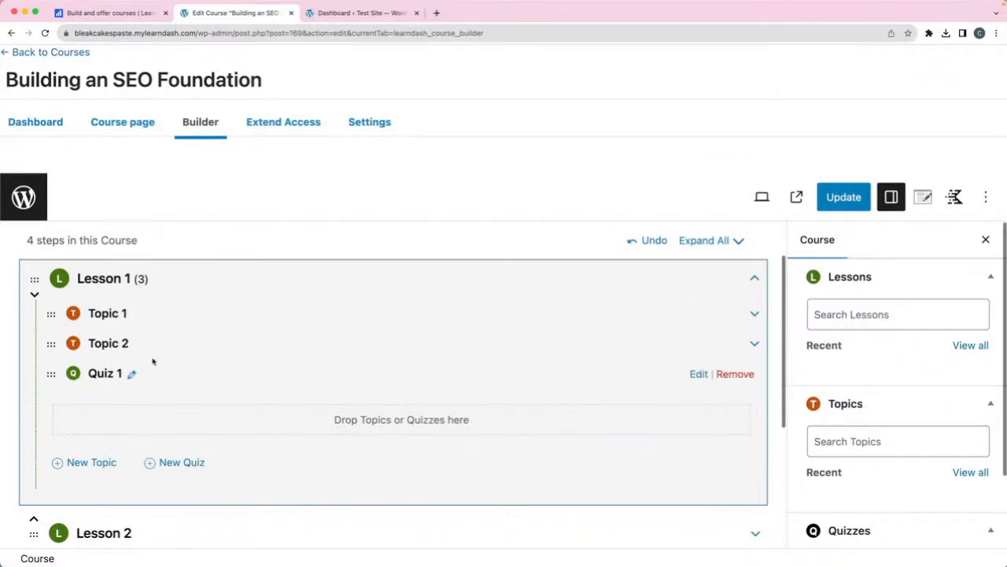
# - Review the two lessons, two topics and Quiz 1 in the builder, then update the course
pyautogui.scroll(-3, 206, 370)
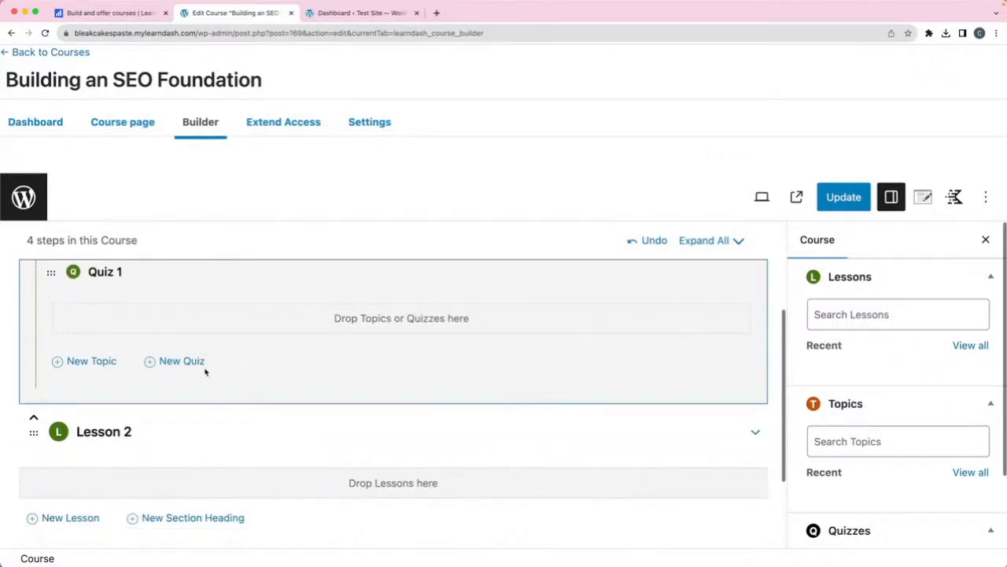
pyautogui.scroll(-2, 203, 385)
pyautogui.scroll(-2, 223, 432)
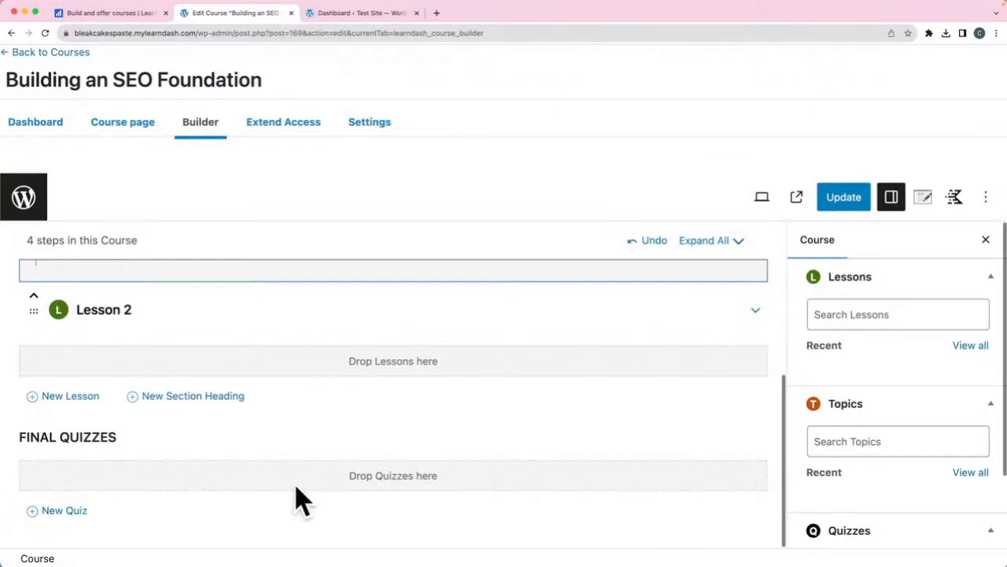
pyautogui.scroll(5, 294, 488)
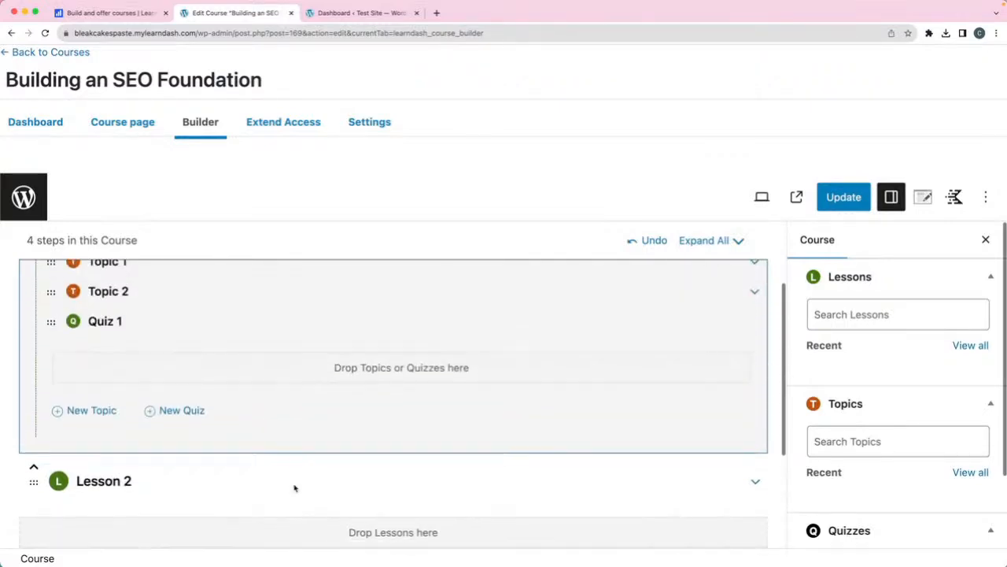
pyautogui.scroll(-8, 294, 488)
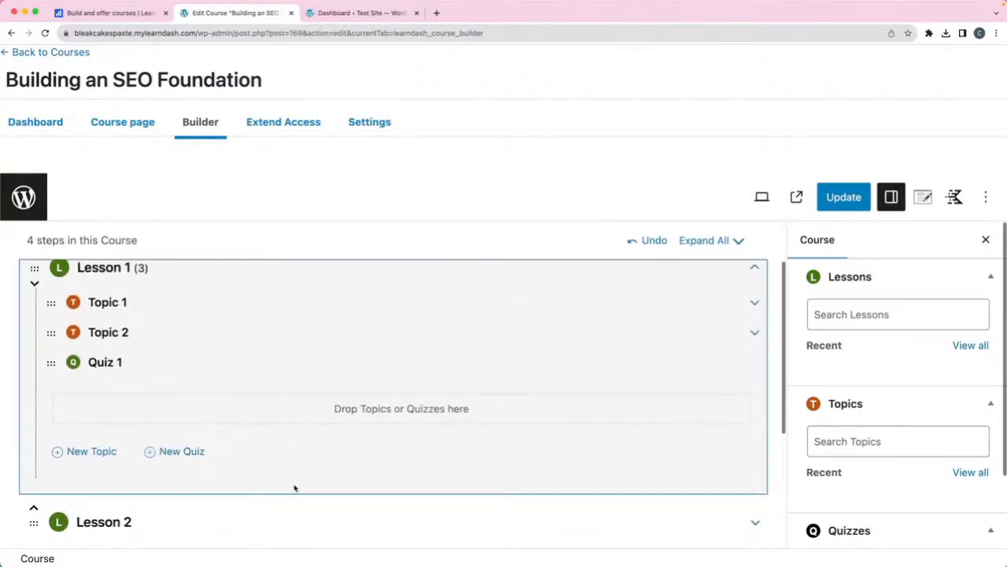
pyautogui.scroll(-1, 388, 481)
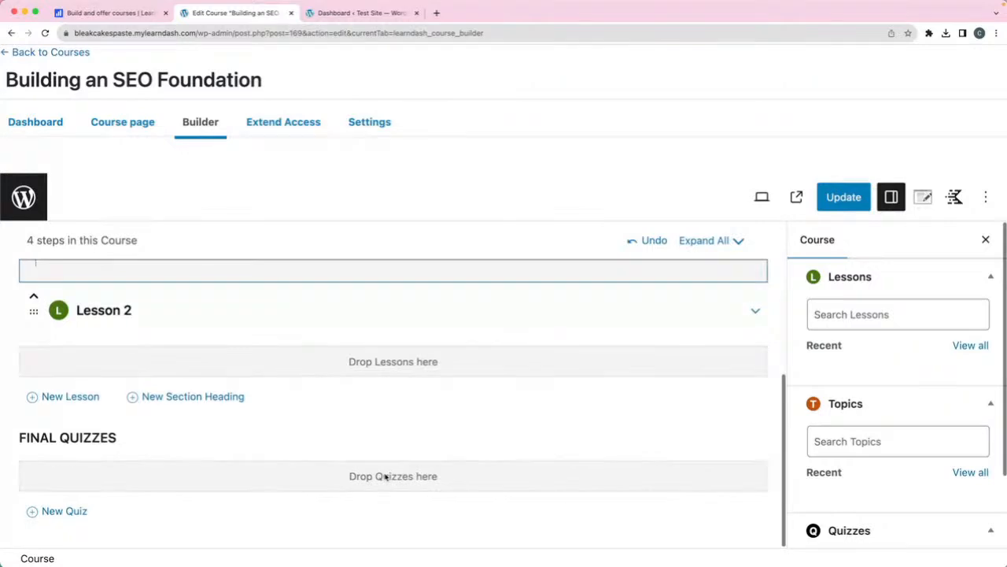
pyautogui.scroll(2, 385, 477)
pyautogui.scroll(2, 385, 476)
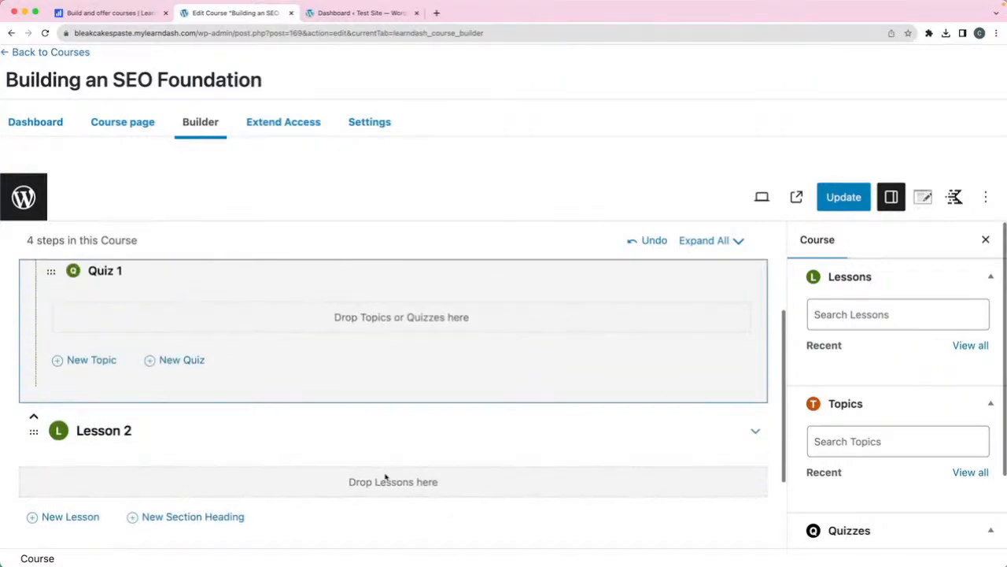
pyautogui.scroll(-1, 385, 476)
pyautogui.scroll(-3, 386, 476)
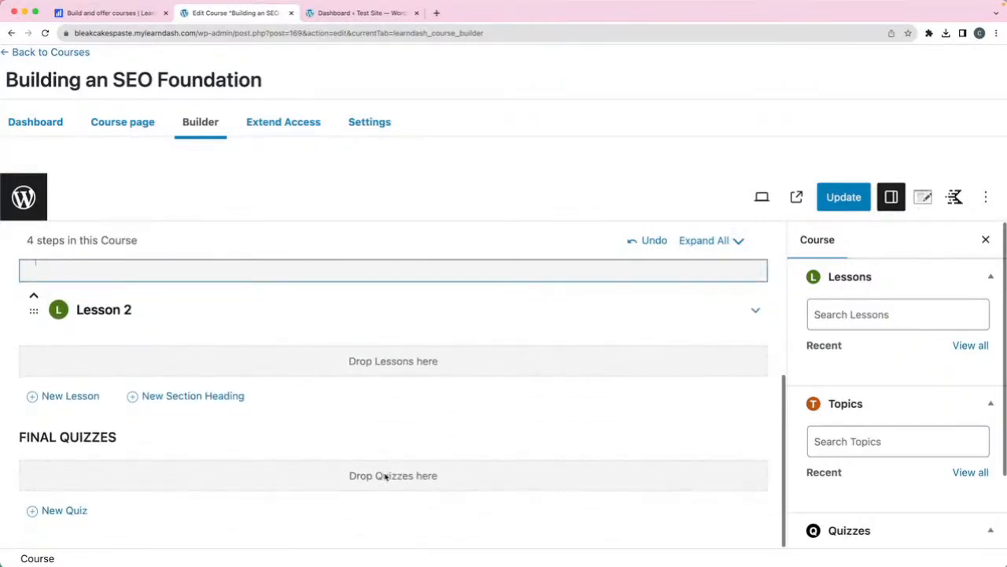
pyautogui.click(842, 197)
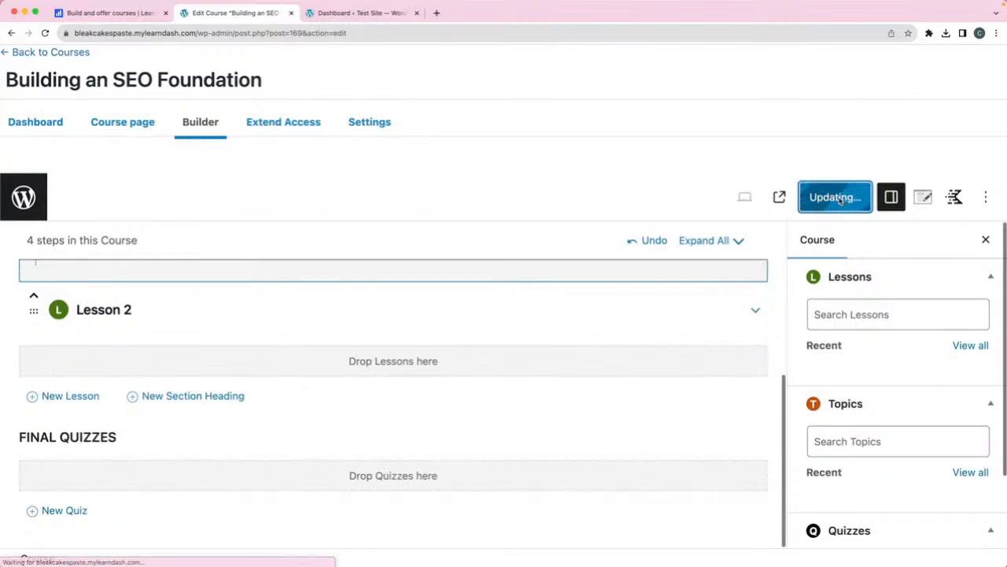
pyautogui.scroll(5, 354, 297)
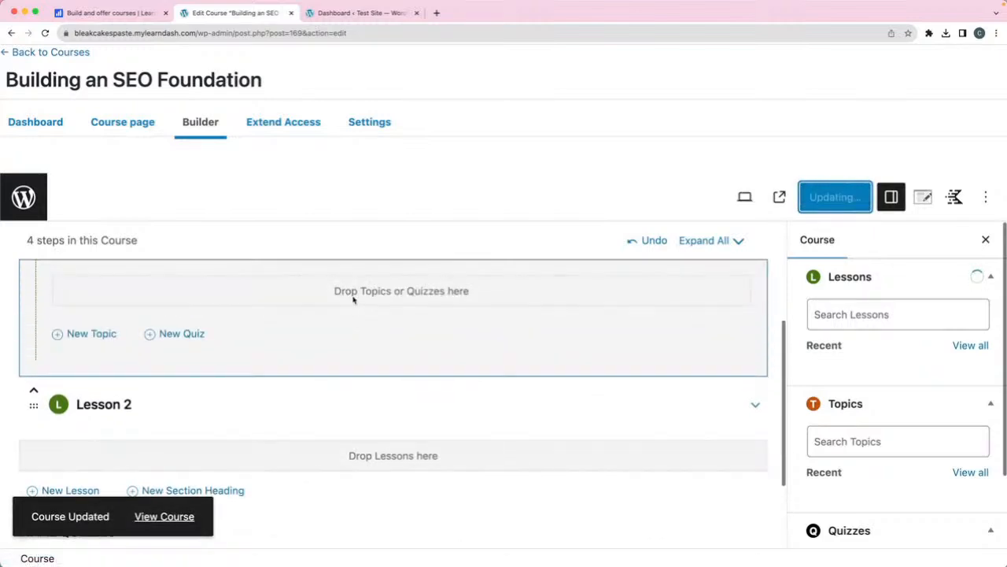
# - Review the course Settings tab, checking the empty course certificate list
pyautogui.click(358, 126)
pyautogui.scroll(-2, 519, 301)
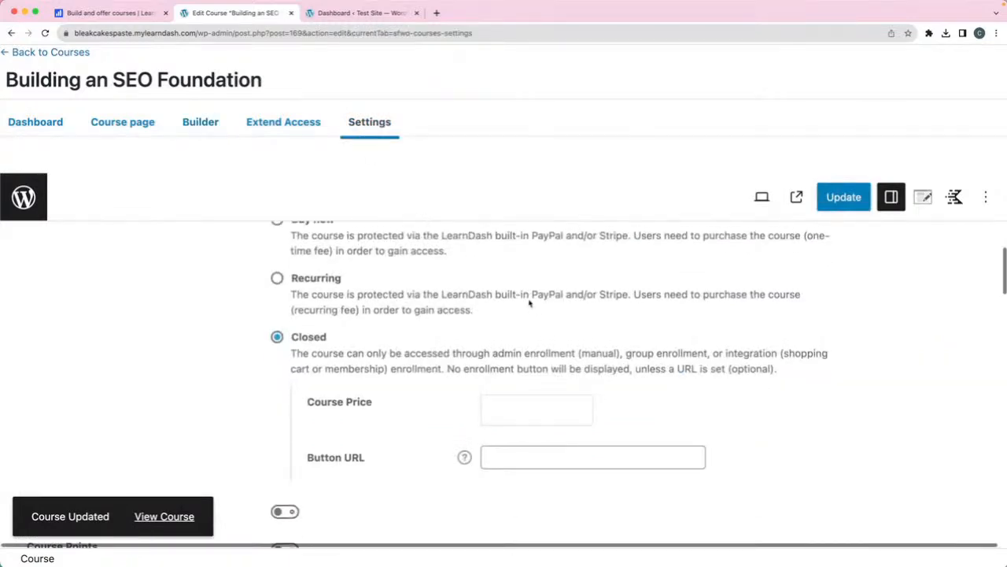
pyautogui.scroll(5, 529, 303)
pyautogui.scroll(-10, 528, 303)
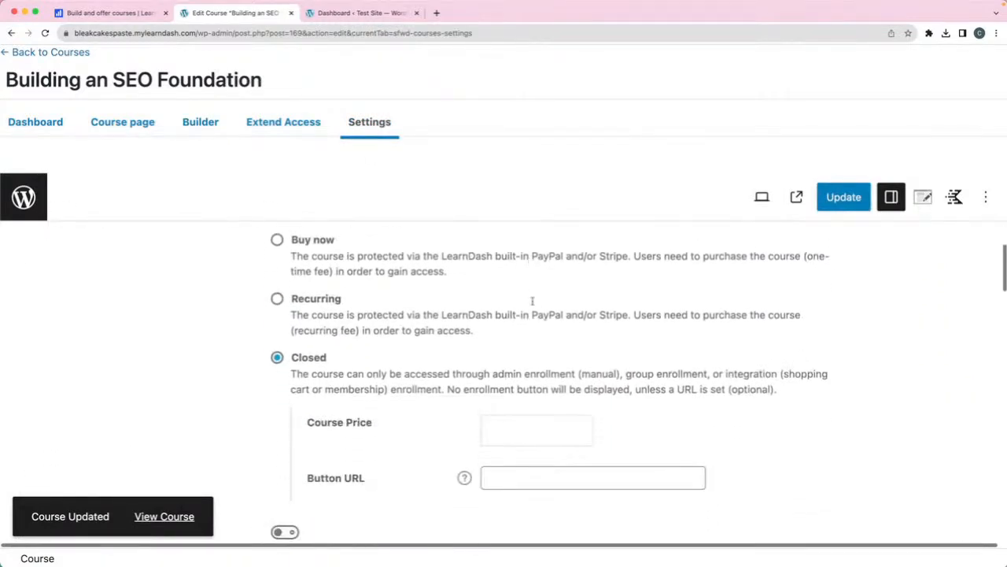
pyautogui.scroll(-2, 421, 327)
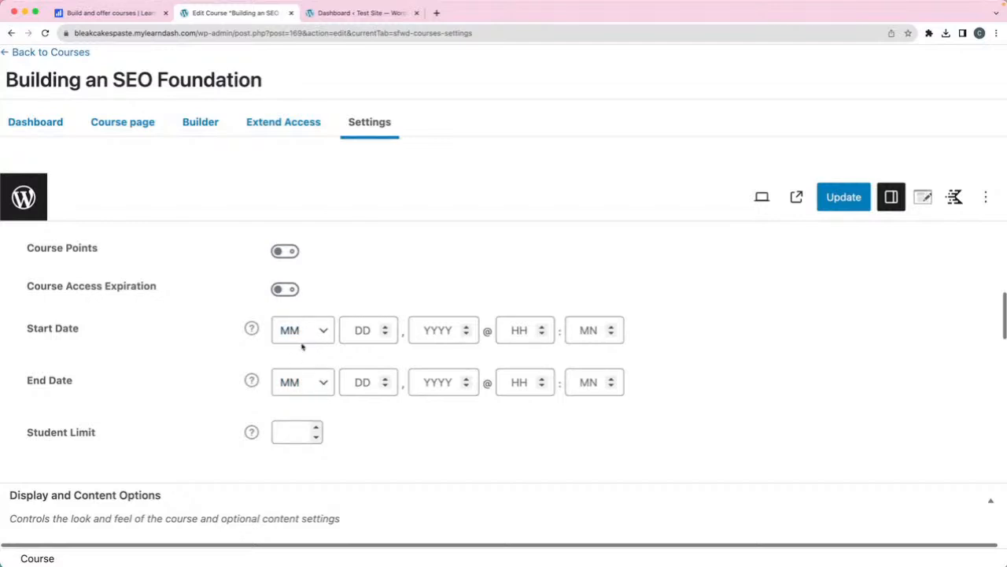
pyautogui.scroll(-2, 383, 432)
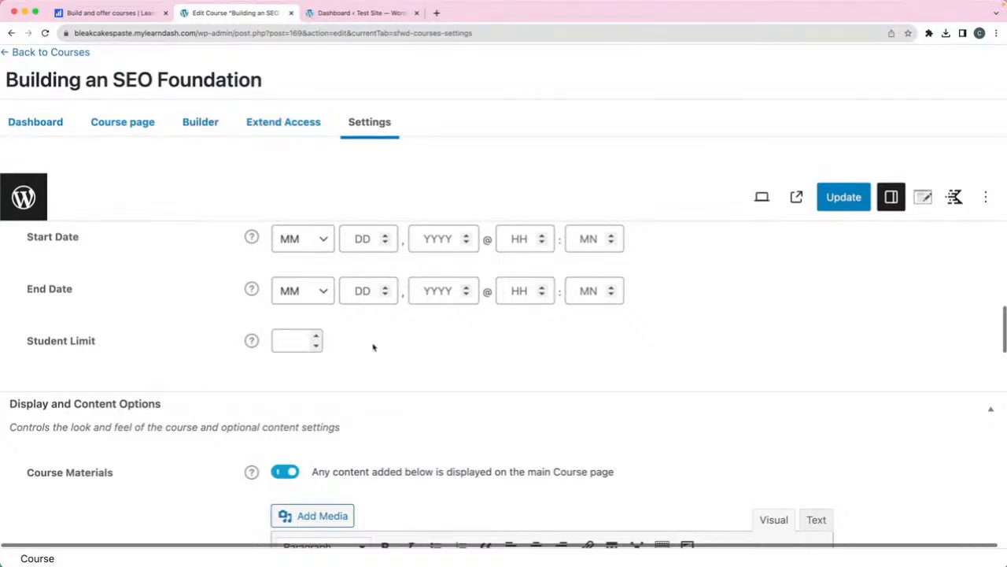
pyautogui.scroll(-4, 373, 347)
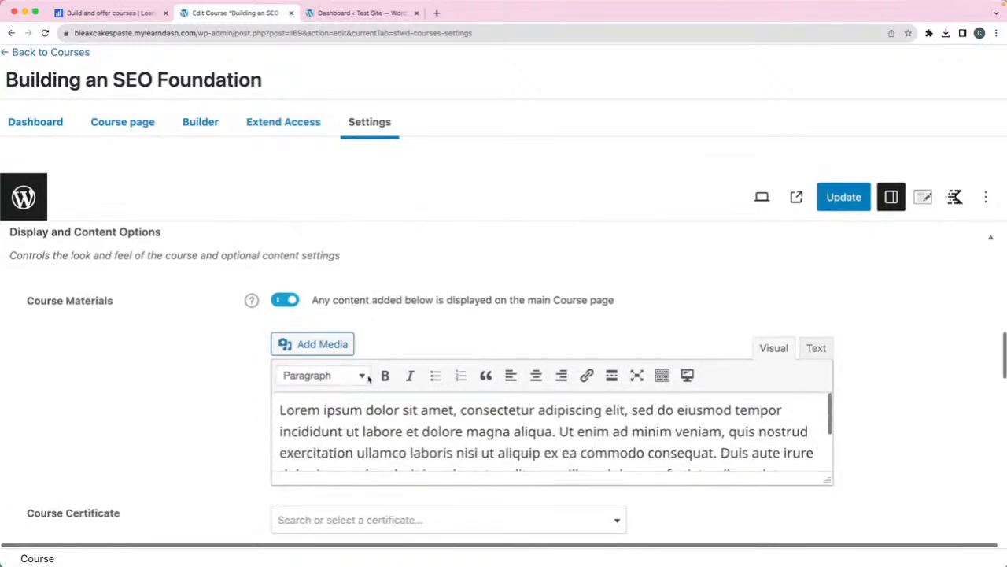
pyautogui.click(288, 303)
pyautogui.scroll(-4, 441, 315)
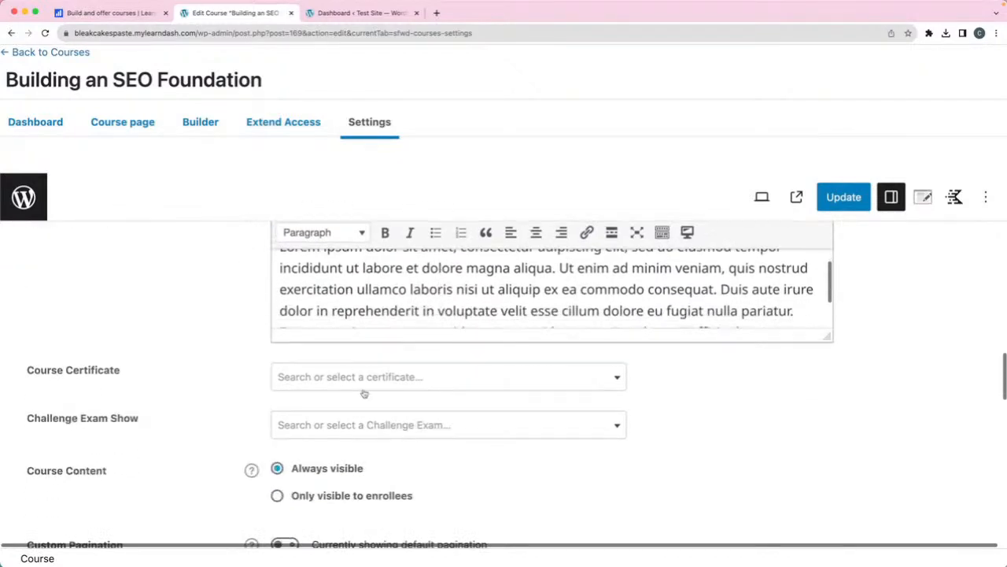
pyautogui.click(312, 377)
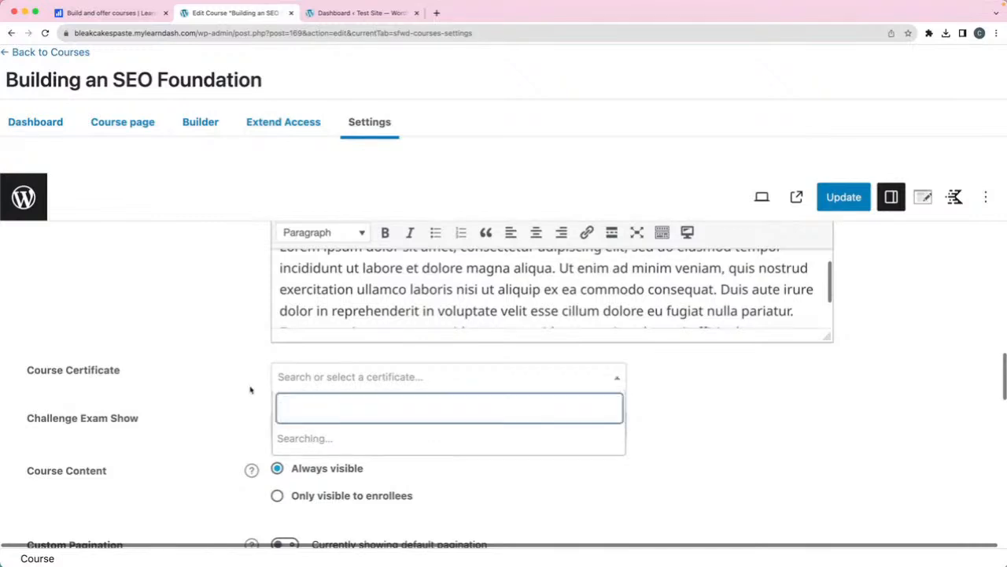
pyautogui.click(221, 377)
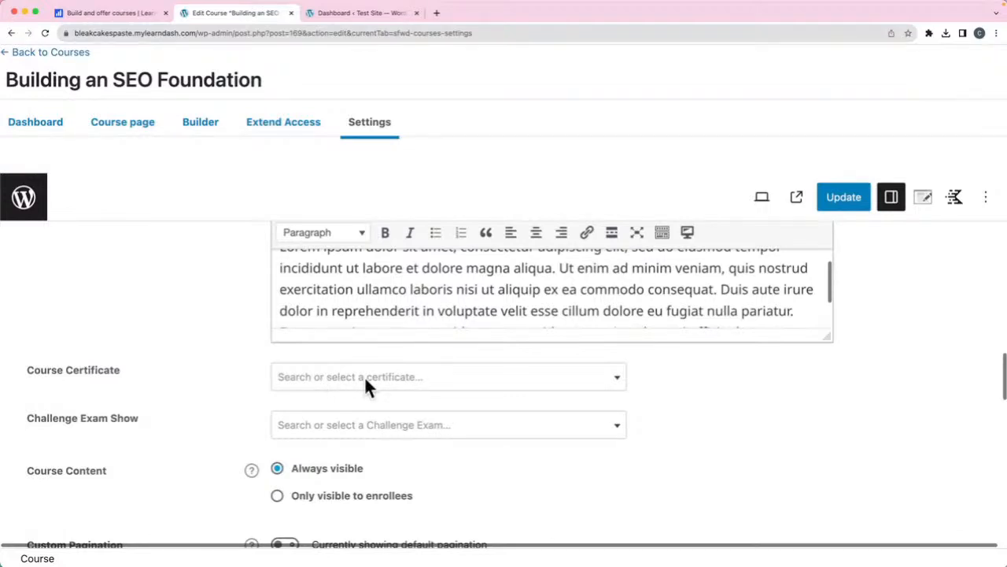
# - Look through the remaining course settings and update the course
pyautogui.scroll(-1, 224, 381)
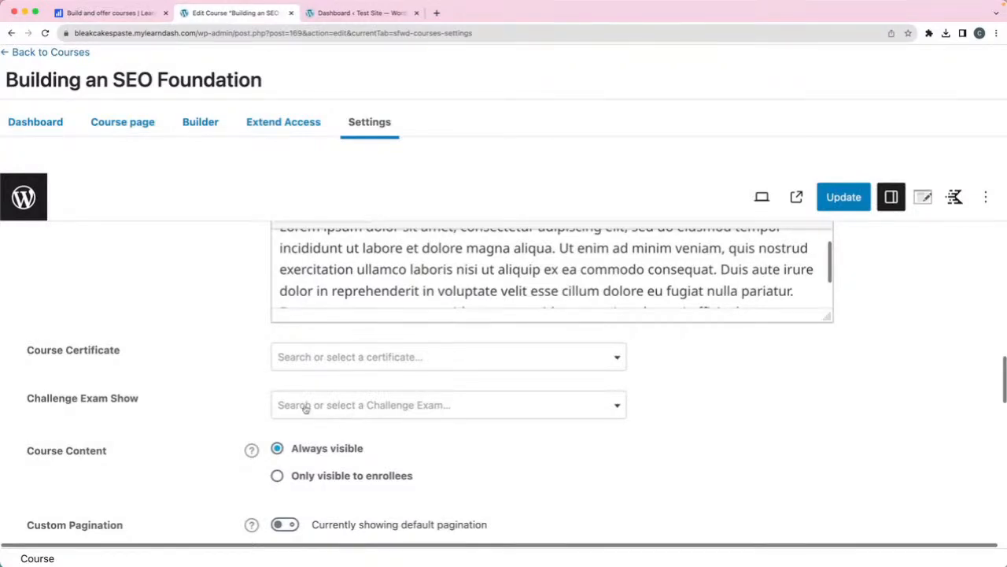
pyautogui.scroll(-3, 216, 386)
pyautogui.scroll(-5, 306, 370)
pyautogui.scroll(-5, 274, 363)
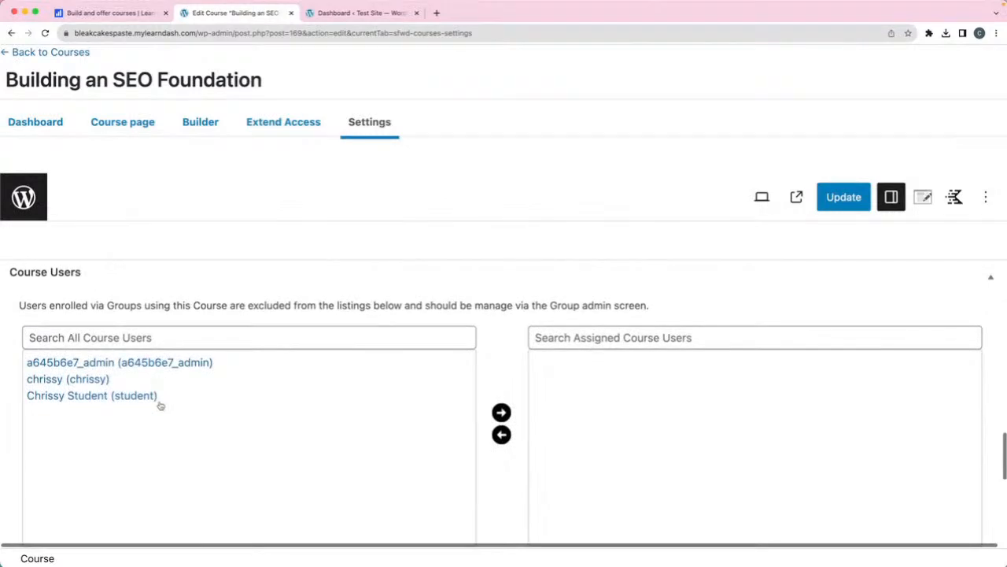
pyautogui.scroll(-8, 337, 291)
pyautogui.scroll(-2, 337, 291)
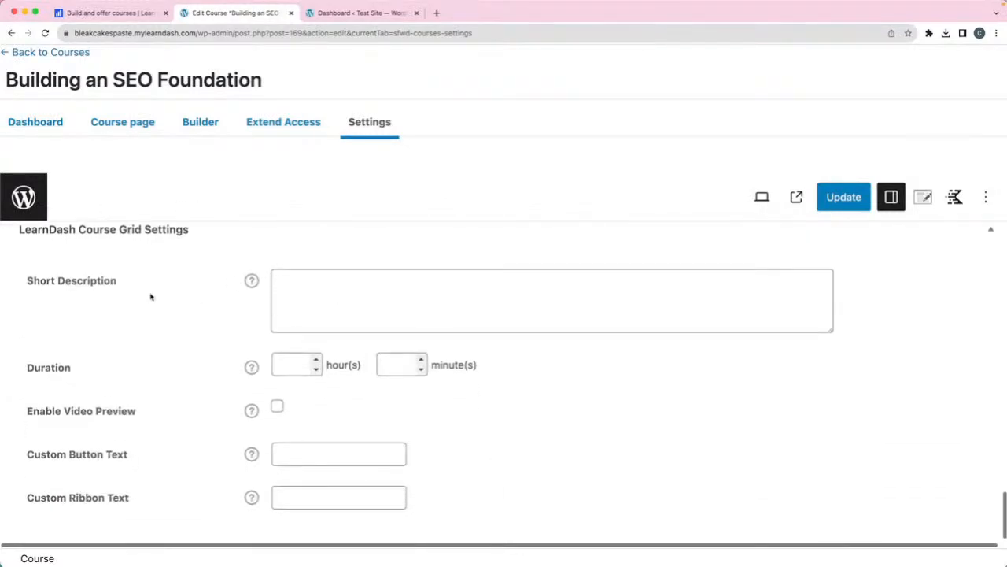
pyautogui.scroll(1, 187, 270)
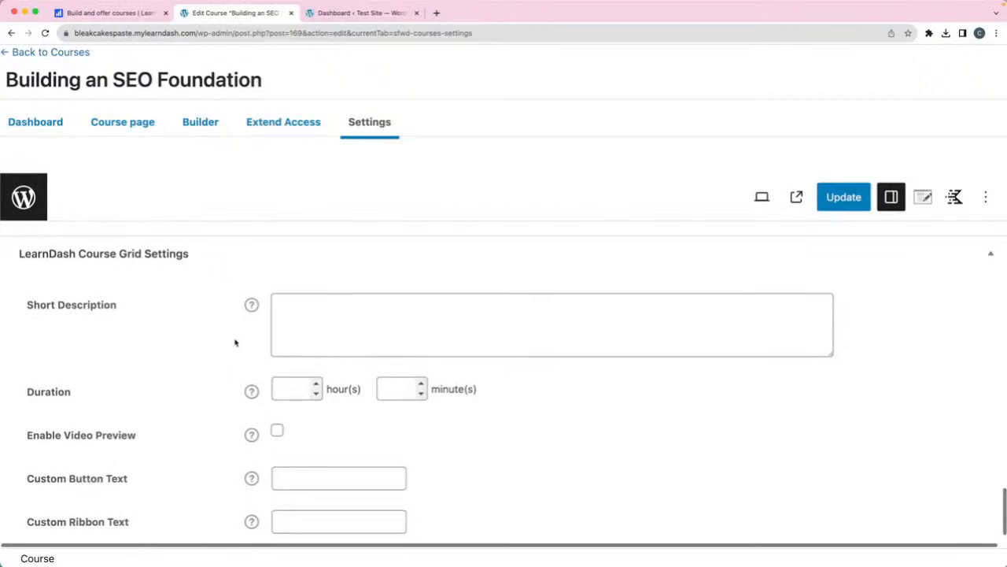
pyautogui.scroll(-1, 235, 342)
pyautogui.scroll(15, 234, 343)
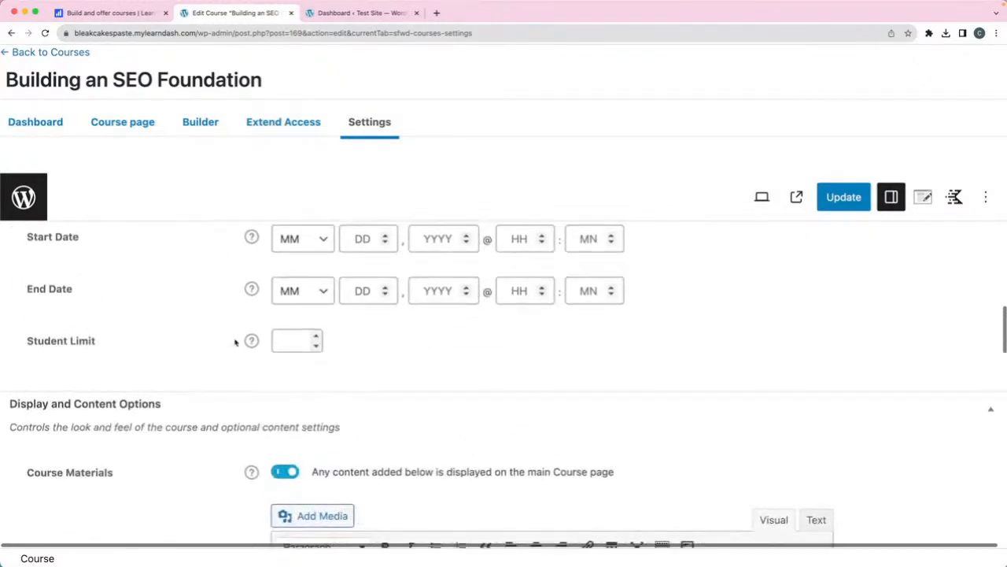
pyautogui.scroll(10, 234, 343)
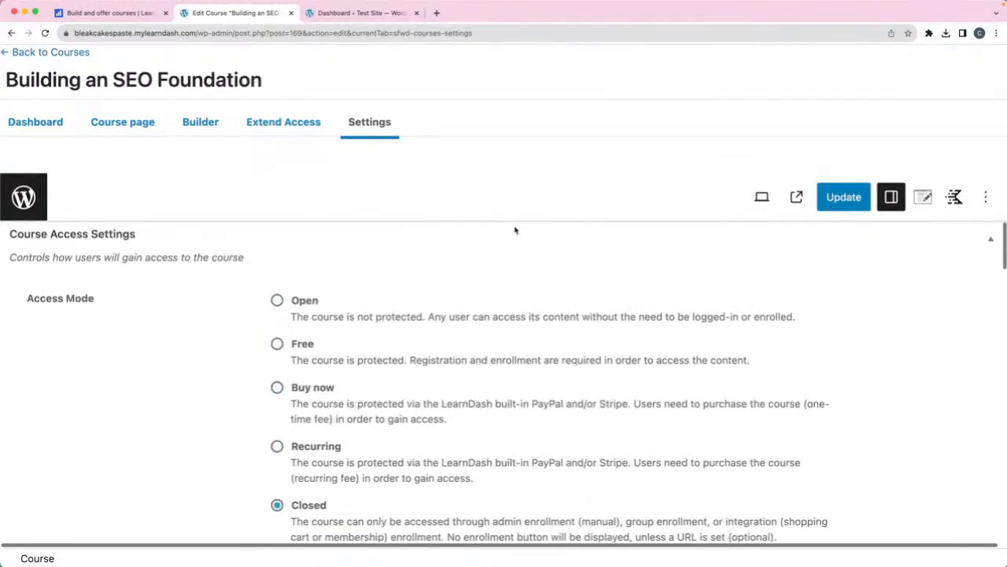
pyautogui.click(848, 199)
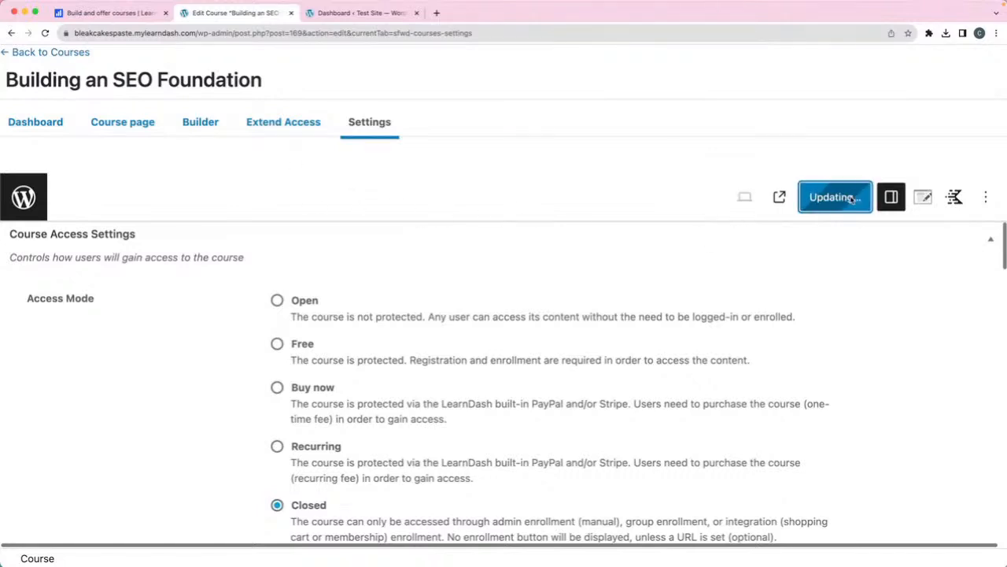
# - Return to the Course Builder showing Lesson 1 with its topics and quiz
pyautogui.scroll(-1, 378, 423)
pyautogui.scroll(1, 379, 423)
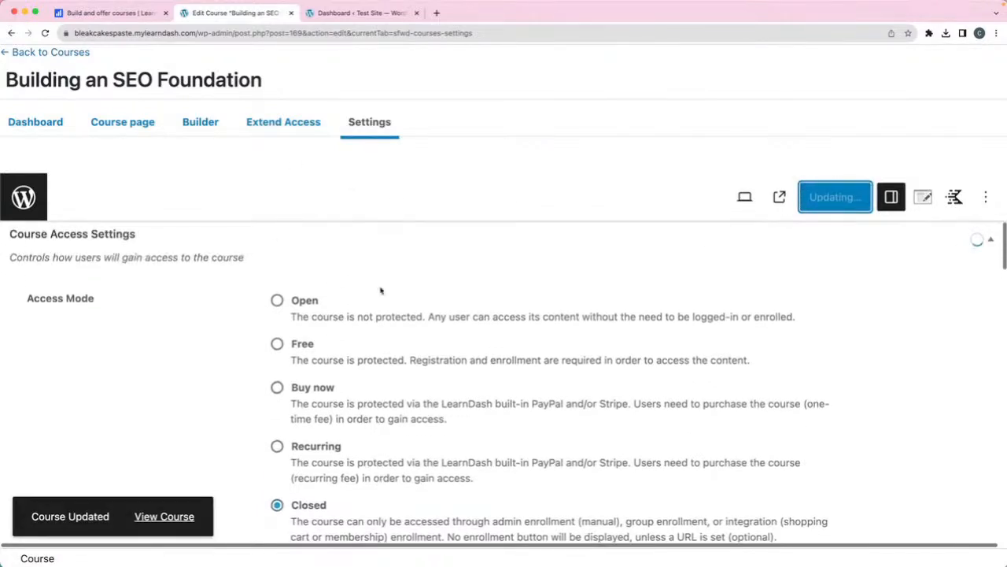
pyautogui.click(197, 128)
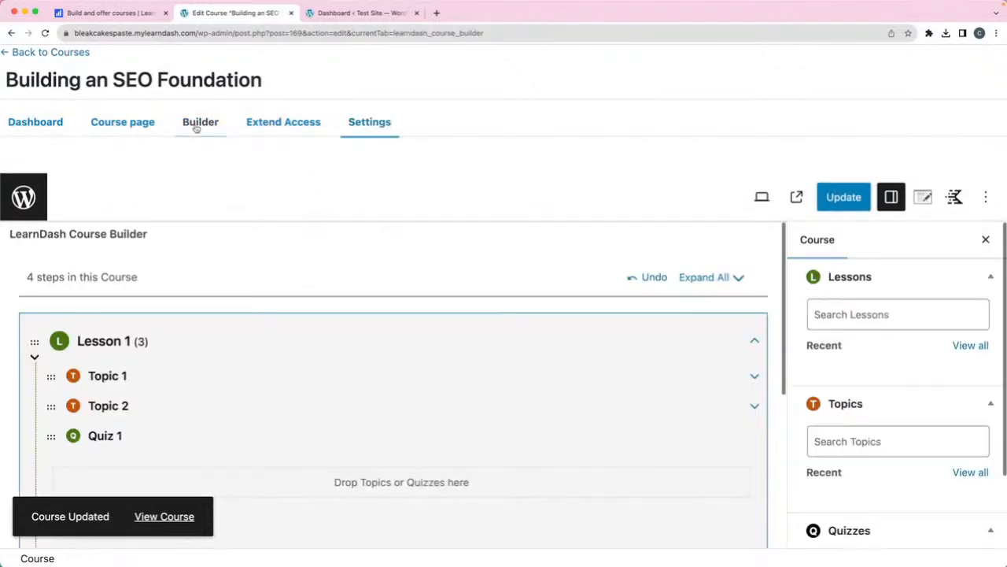
# - Open Lesson 1 for editing and go to its Settings tab
pyautogui.moveTo(128, 342)
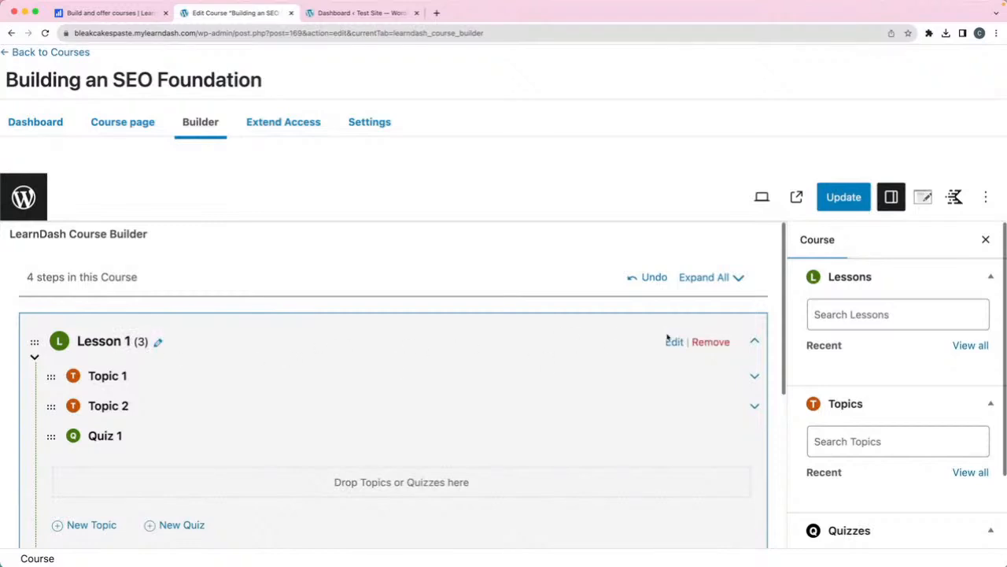
pyautogui.click(674, 343)
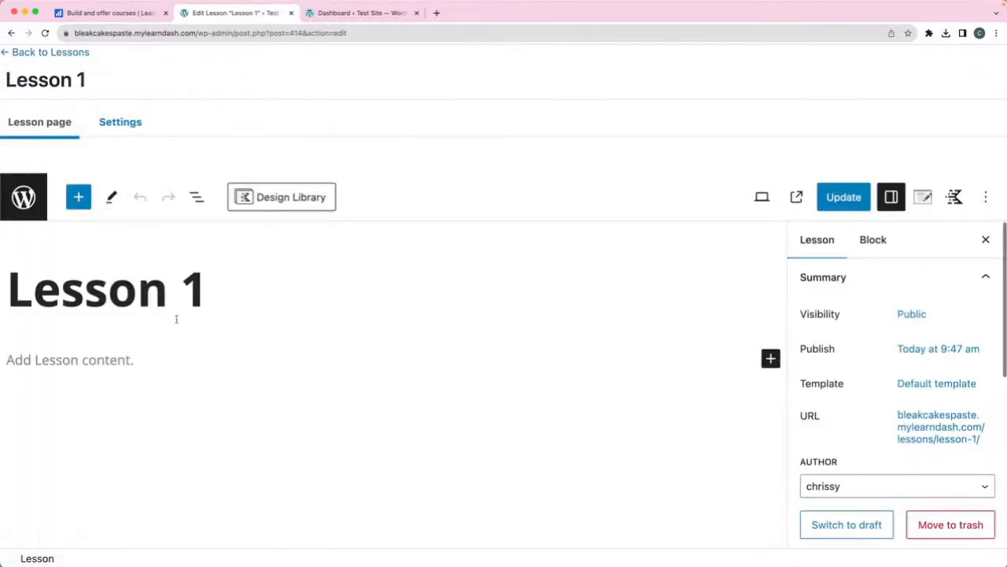
pyautogui.click(123, 126)
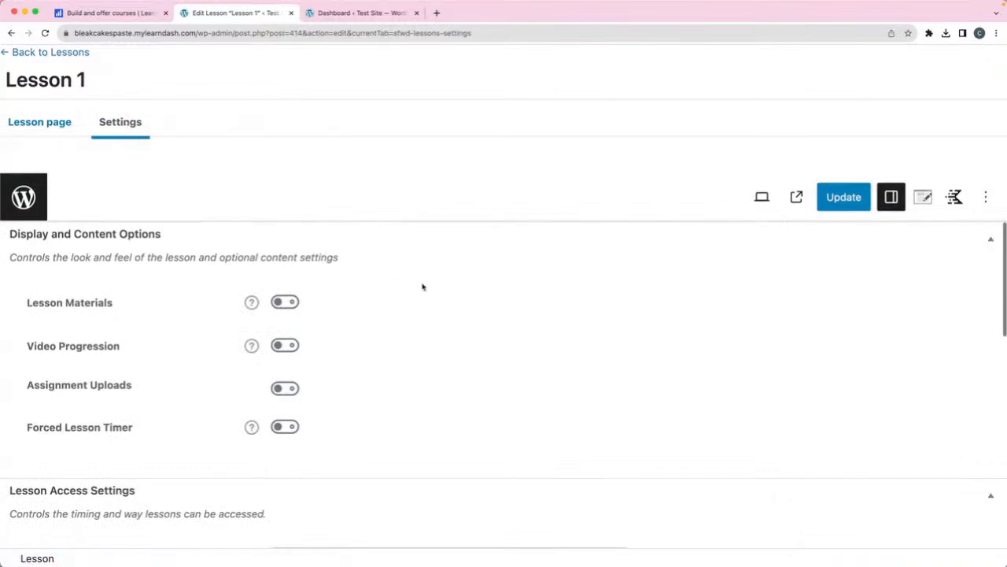
pyautogui.scroll(-1, 421, 287)
pyautogui.scroll(1, 355, 301)
# - Turn on Lesson Materials and Video Progression, selecting the Video URL field
pyautogui.click(290, 304)
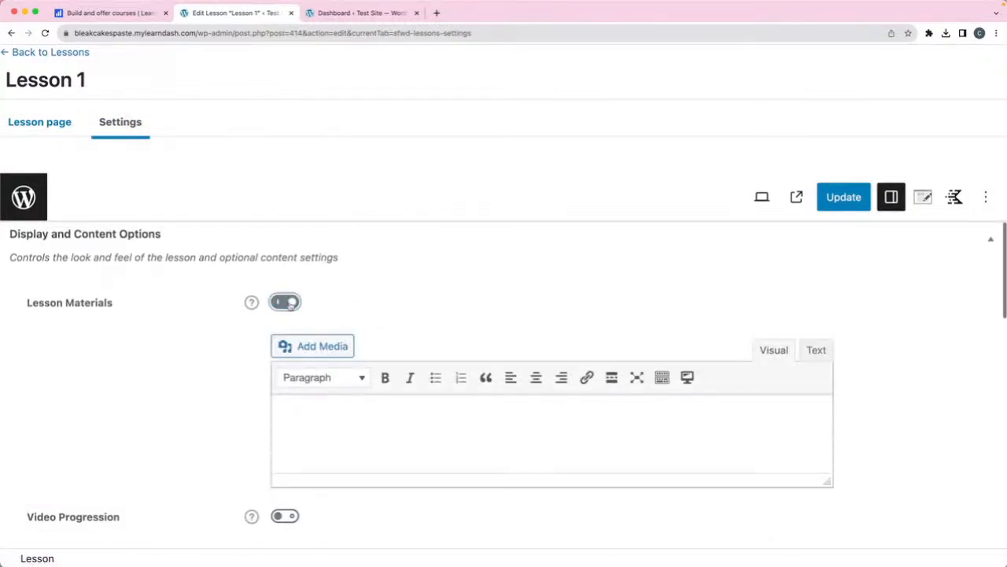
pyautogui.scroll(-5, 324, 322)
pyautogui.click(286, 418)
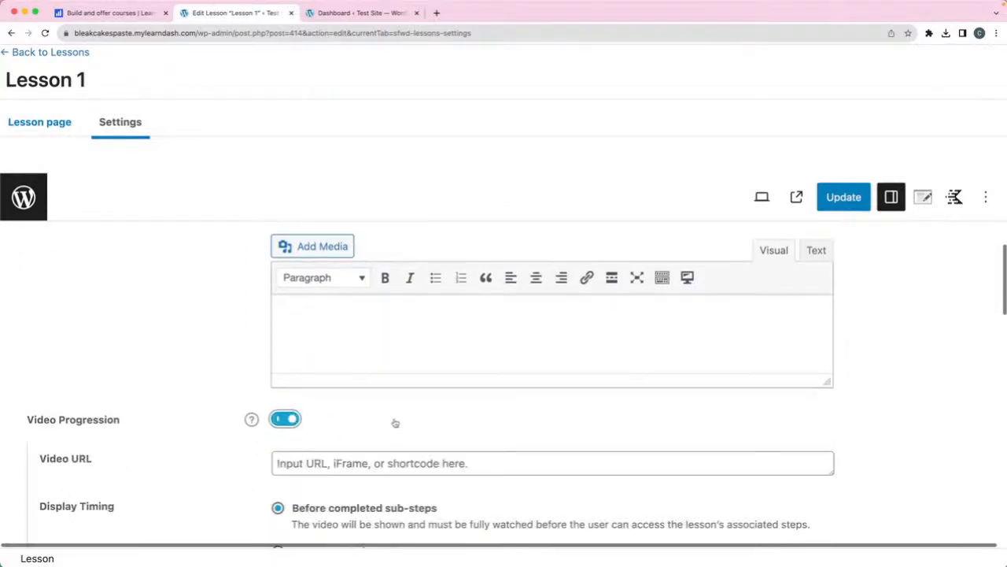
pyautogui.scroll(-4, 395, 422)
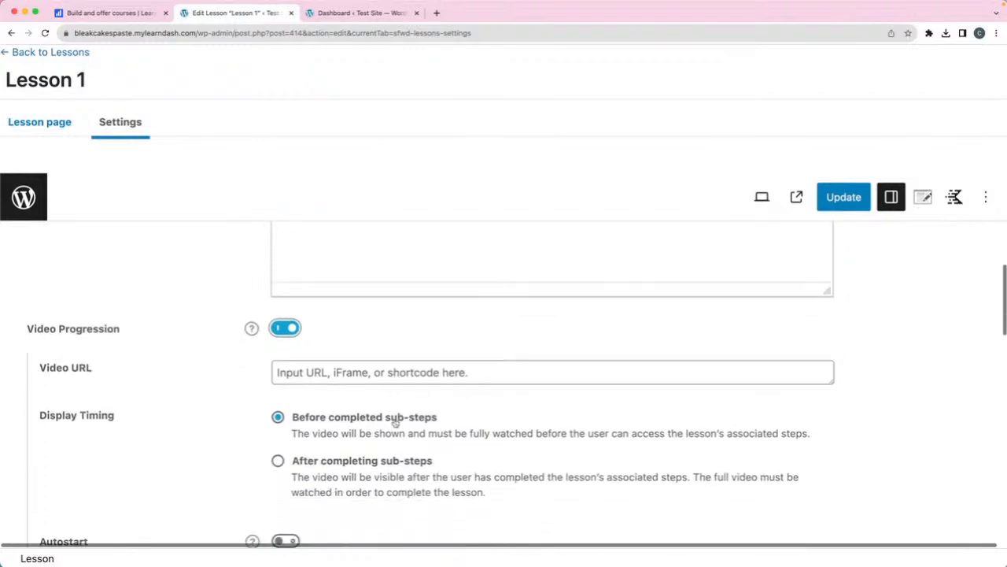
pyautogui.click(327, 373)
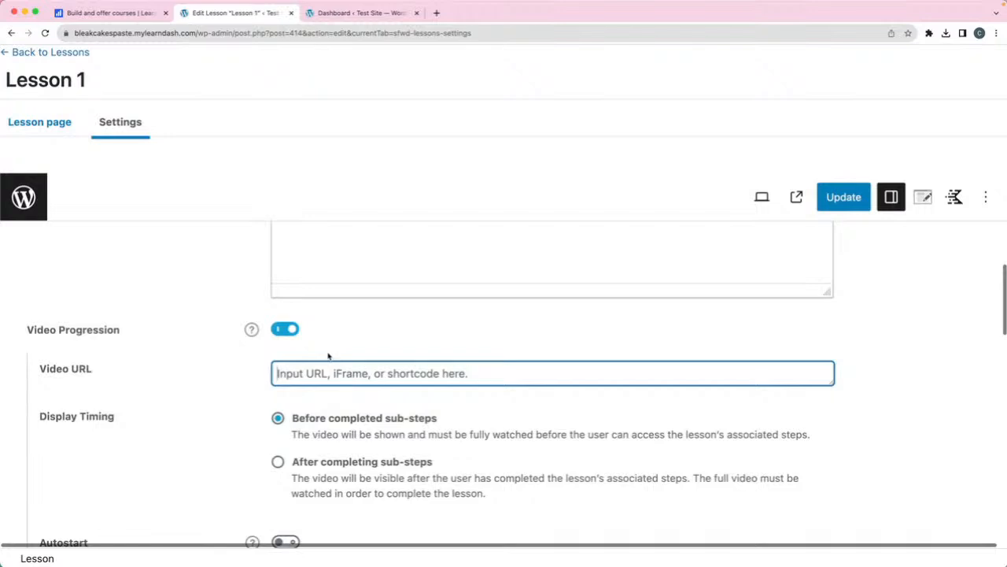
pyautogui.scroll(-1, 328, 355)
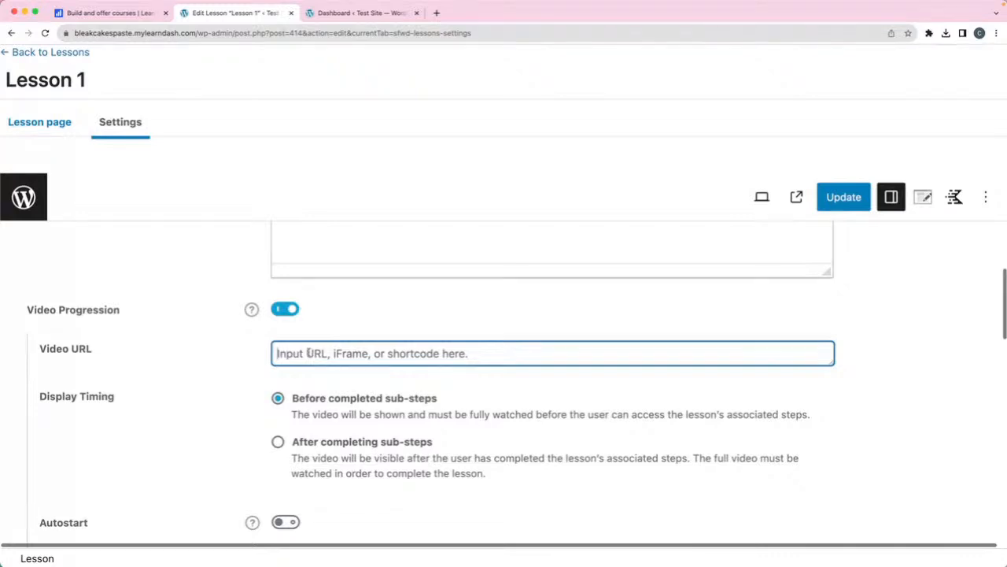
pyautogui.scroll(-5, 355, 360)
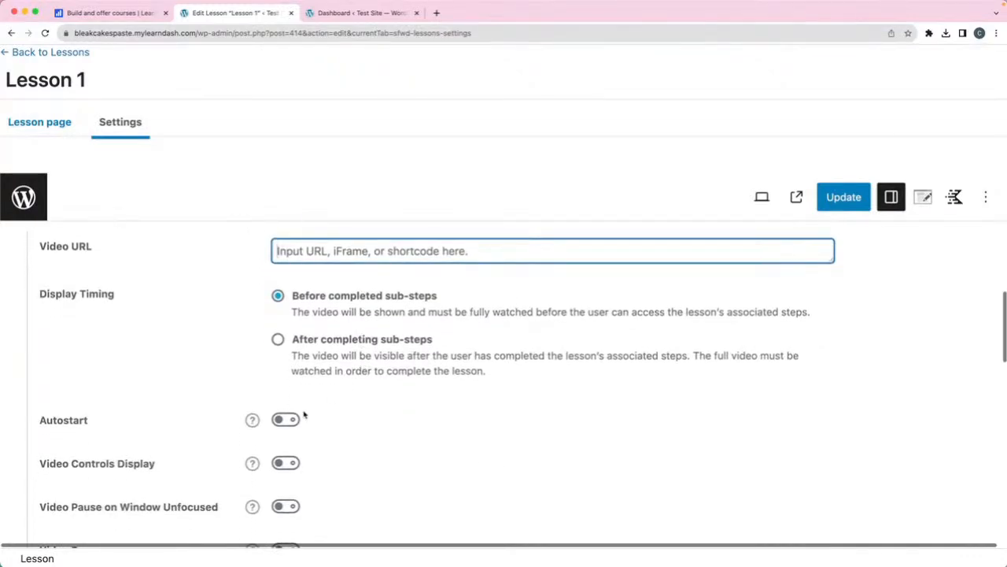
pyautogui.scroll(-5, 367, 415)
pyautogui.scroll(-15, 371, 414)
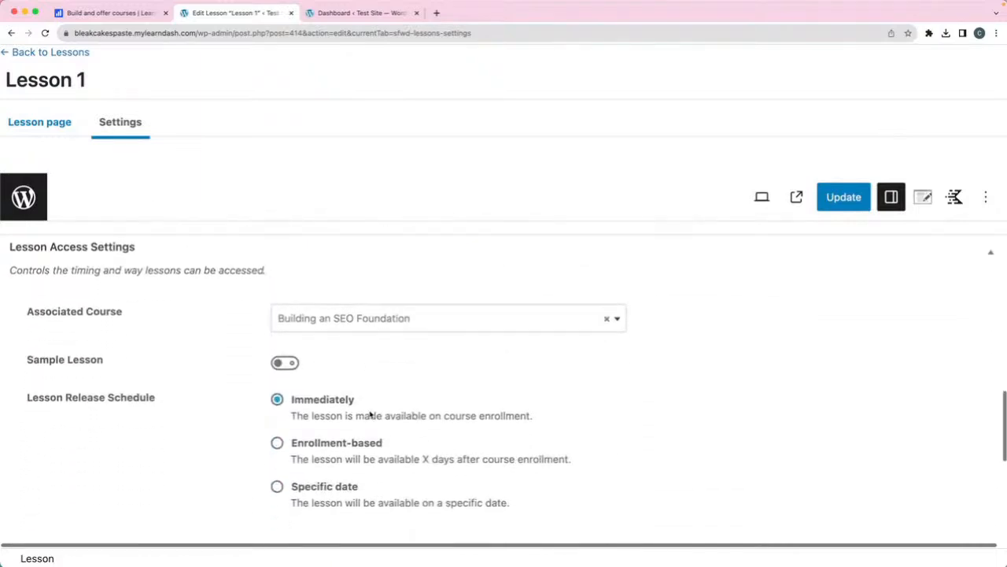
# - Try the days-after-enrollment and specific-date options, then set Lesson 1's release to Immediately
pyautogui.scroll(-3, 370, 414)
pyautogui.scroll(2, 247, 323)
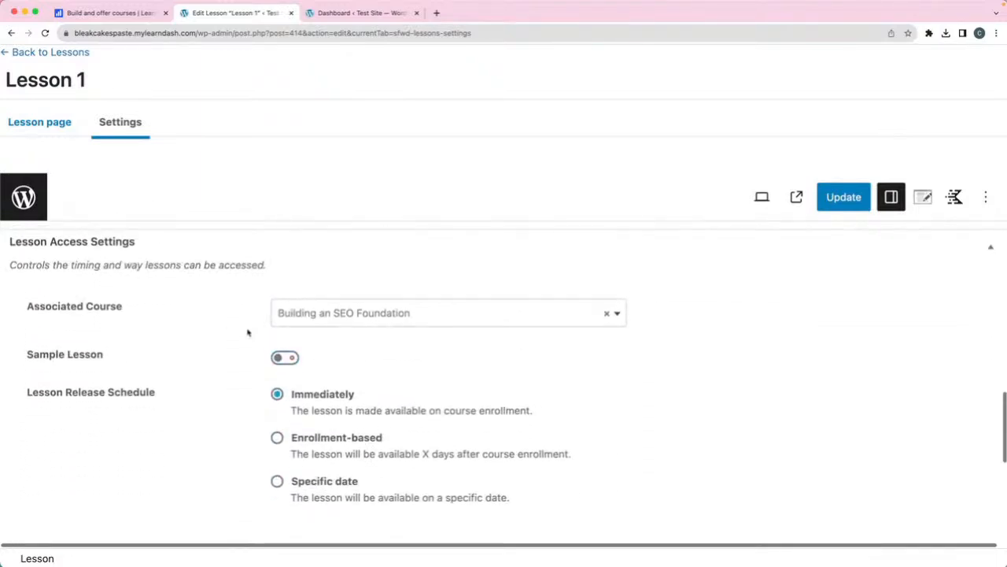
pyautogui.scroll(-2, 351, 363)
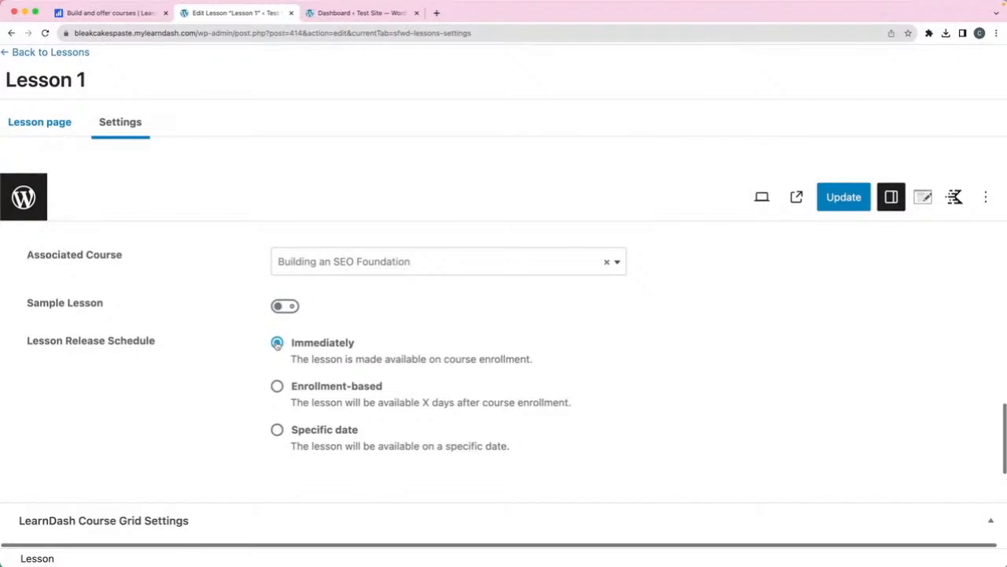
pyautogui.click(277, 388)
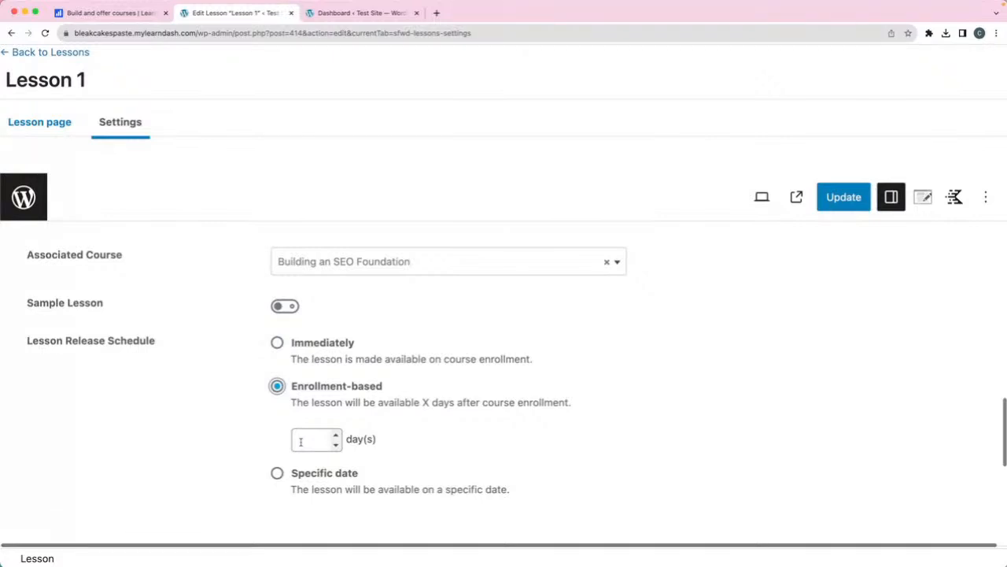
pyautogui.click(307, 436)
pyautogui.press('BackSpace')
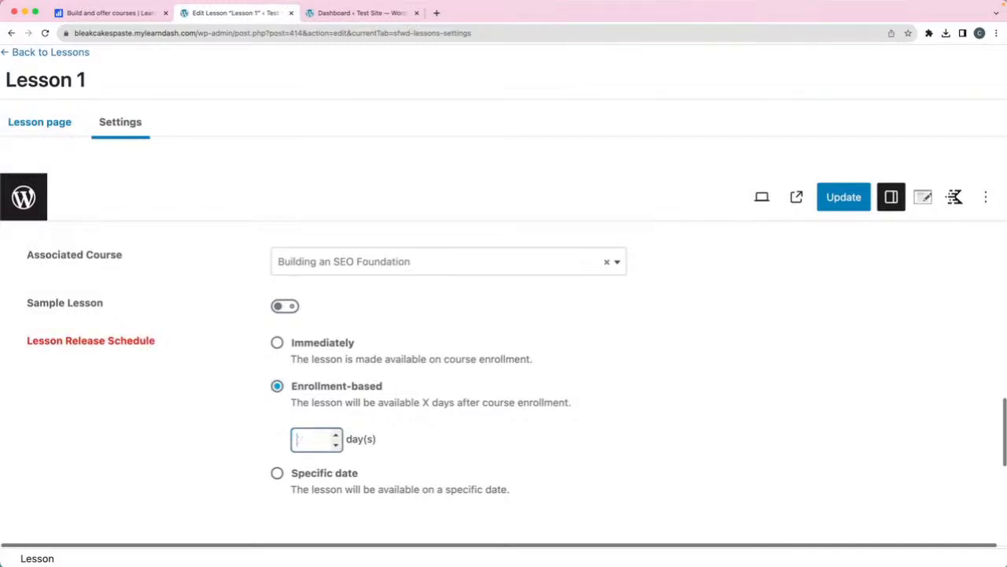
pyautogui.click(277, 473)
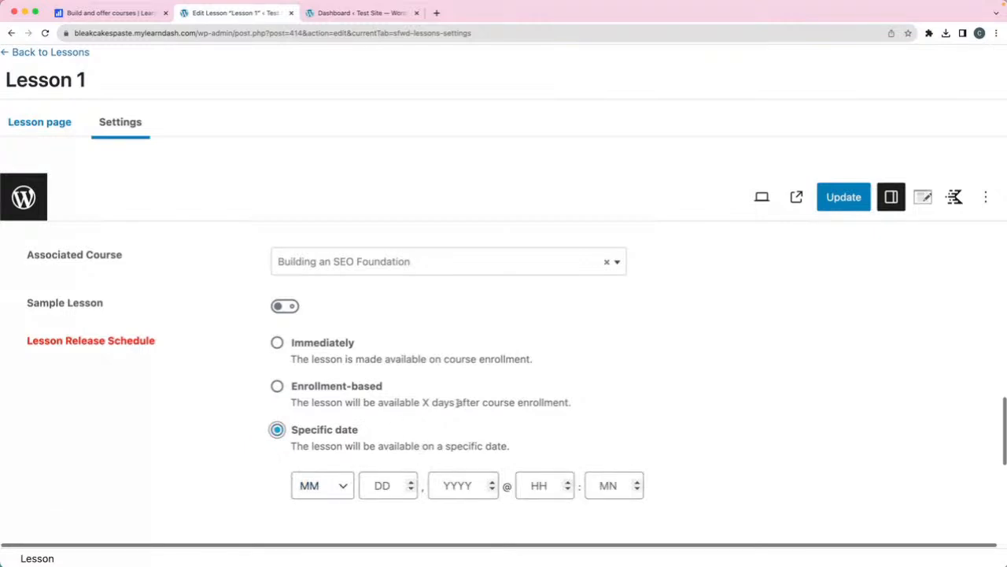
pyautogui.scroll(-5, 457, 402)
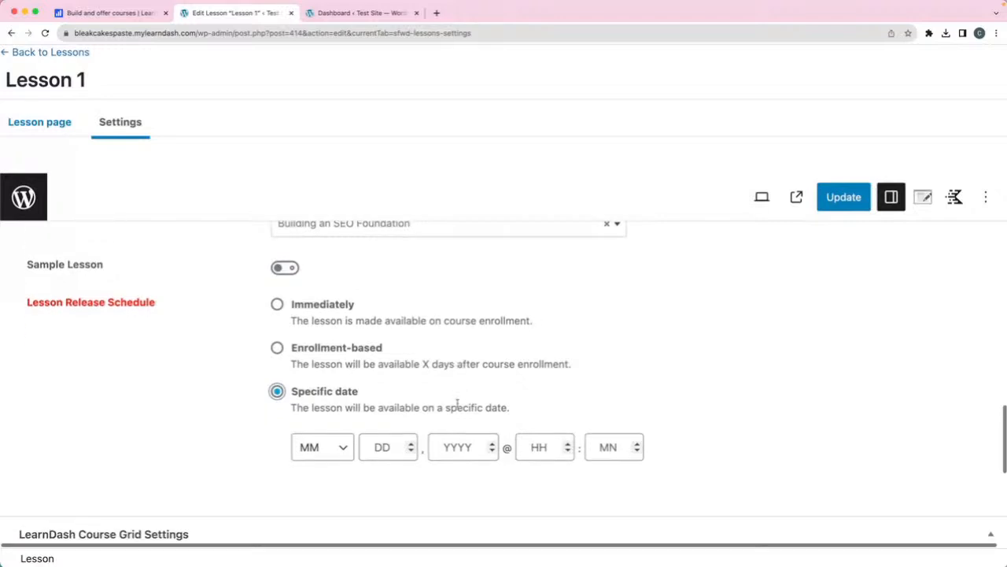
pyautogui.scroll(-2, 431, 413)
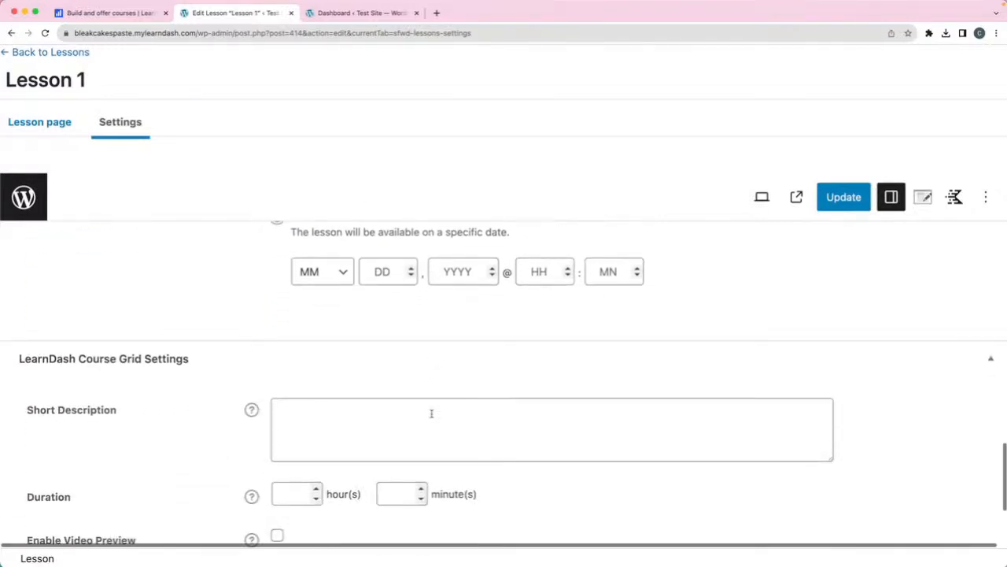
pyautogui.scroll(6, 433, 412)
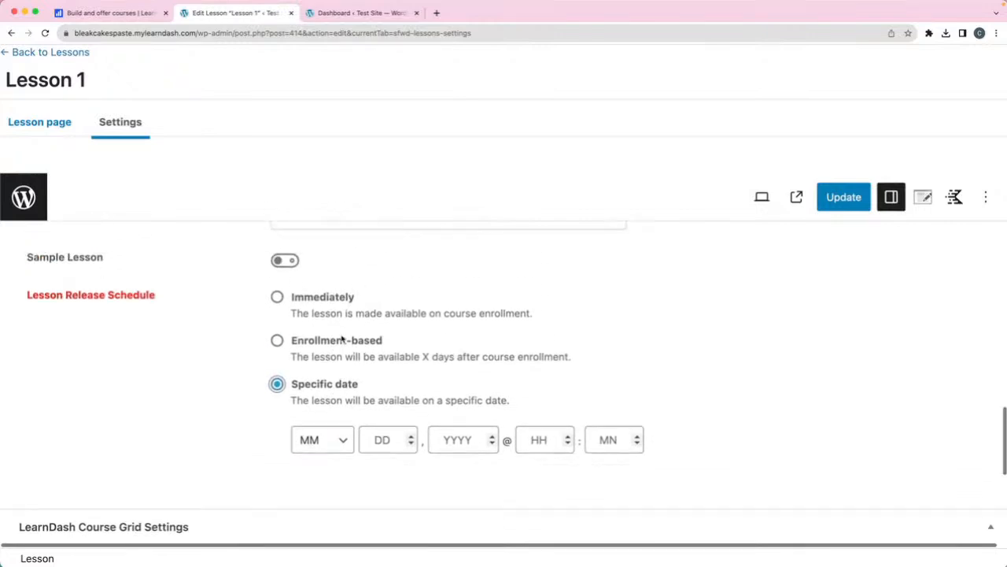
pyautogui.click(277, 319)
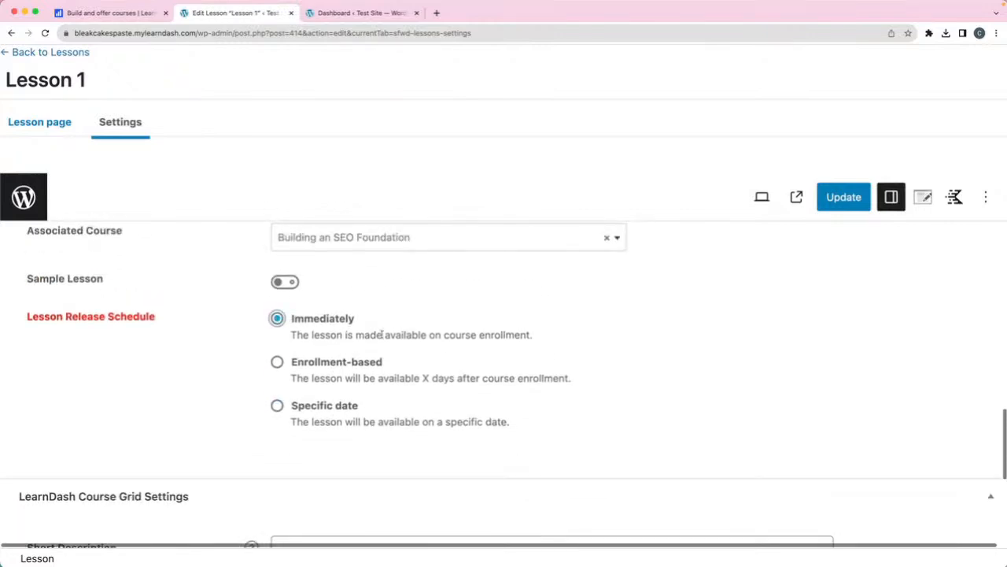
pyautogui.scroll(5, 383, 335)
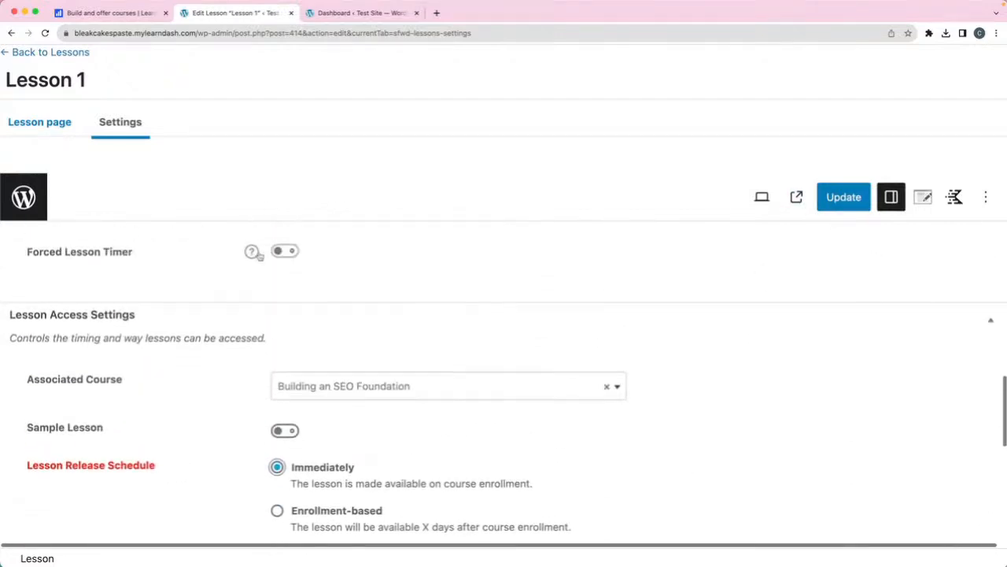
# - Write 'This is the content for lesson 1' in the lesson body, update, and view the live page
pyautogui.click(39, 122)
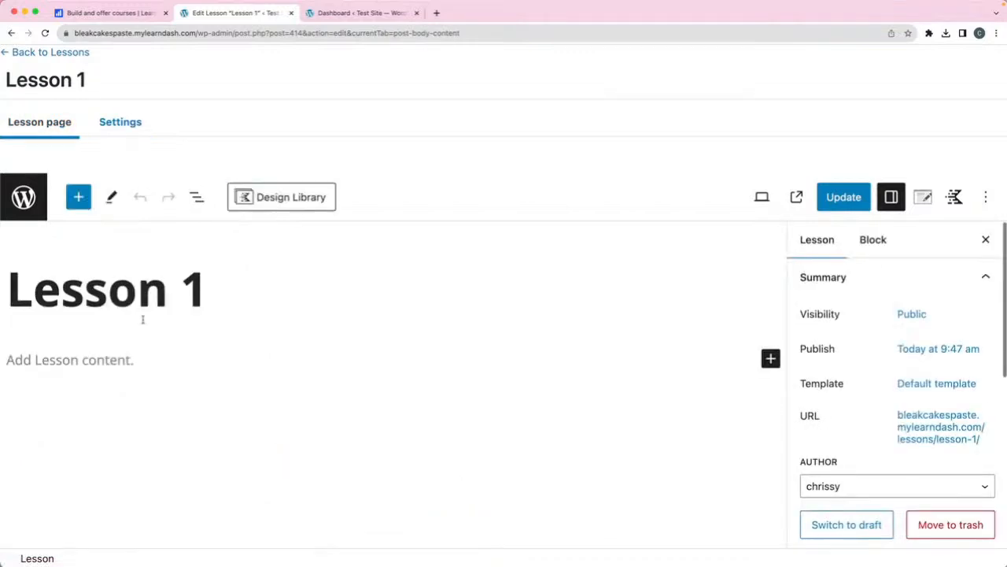
pyautogui.click(80, 361)
pyautogui.write('This ')
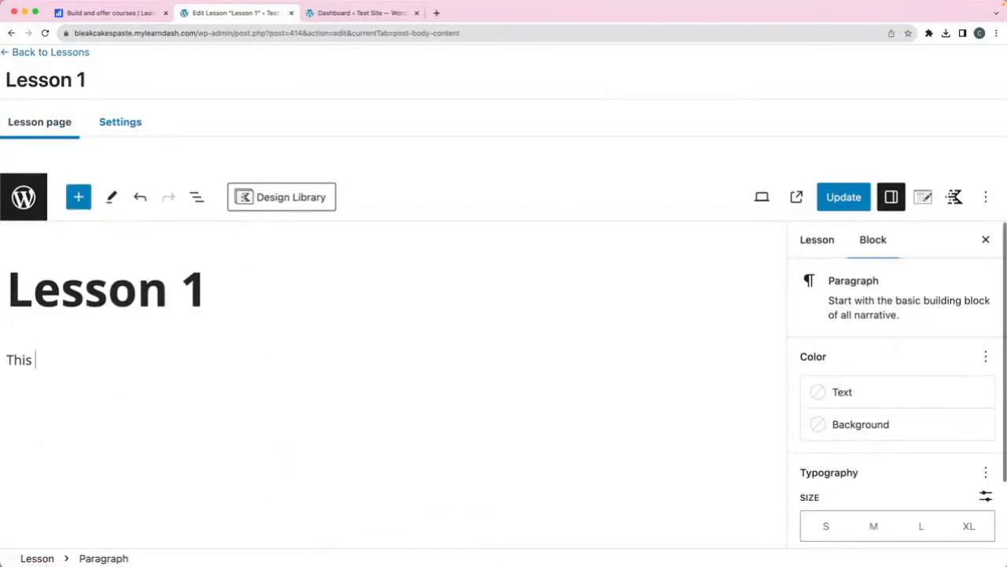
pyautogui.write('is the content for lesson 1')
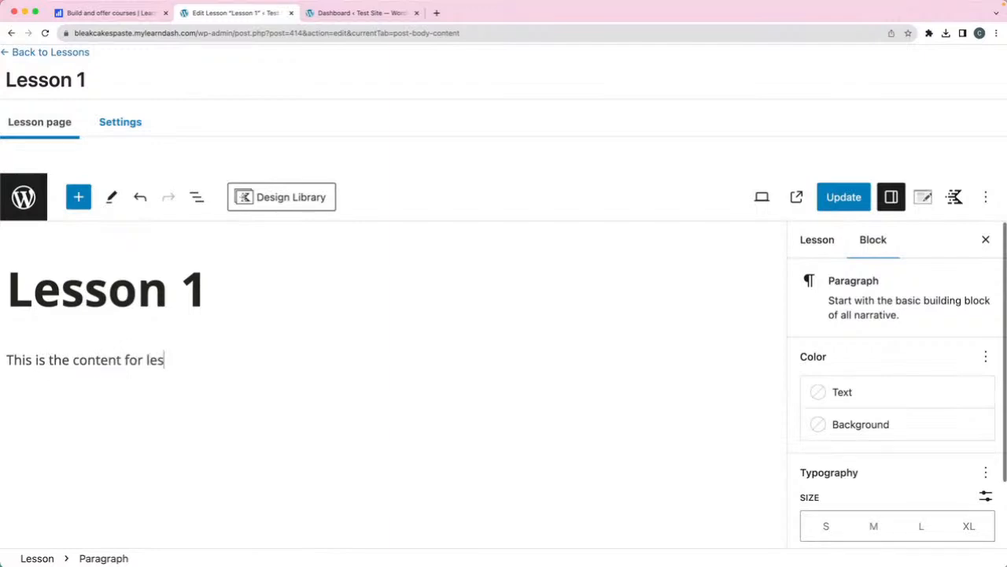
pyautogui.click(830, 206)
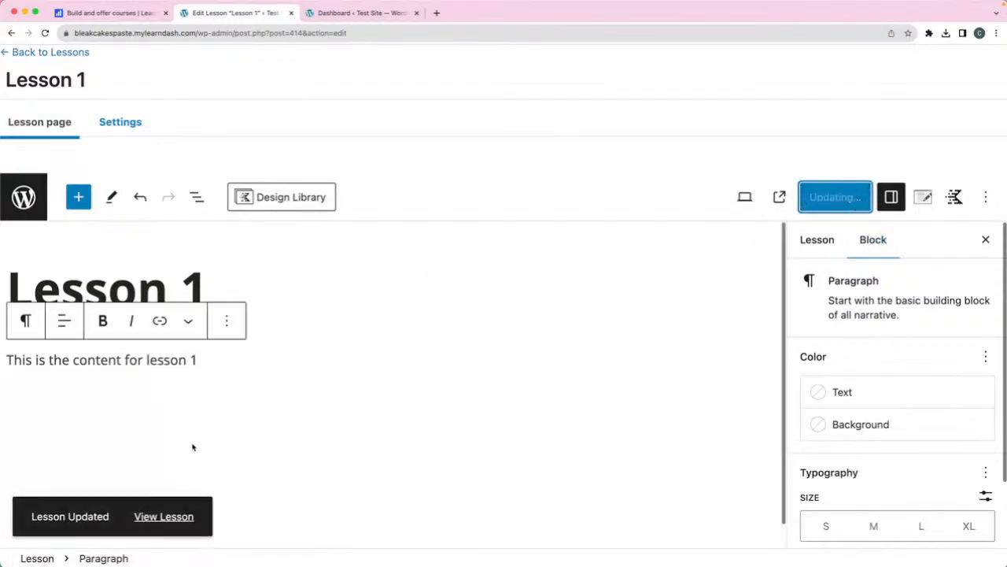
pyautogui.click(151, 518)
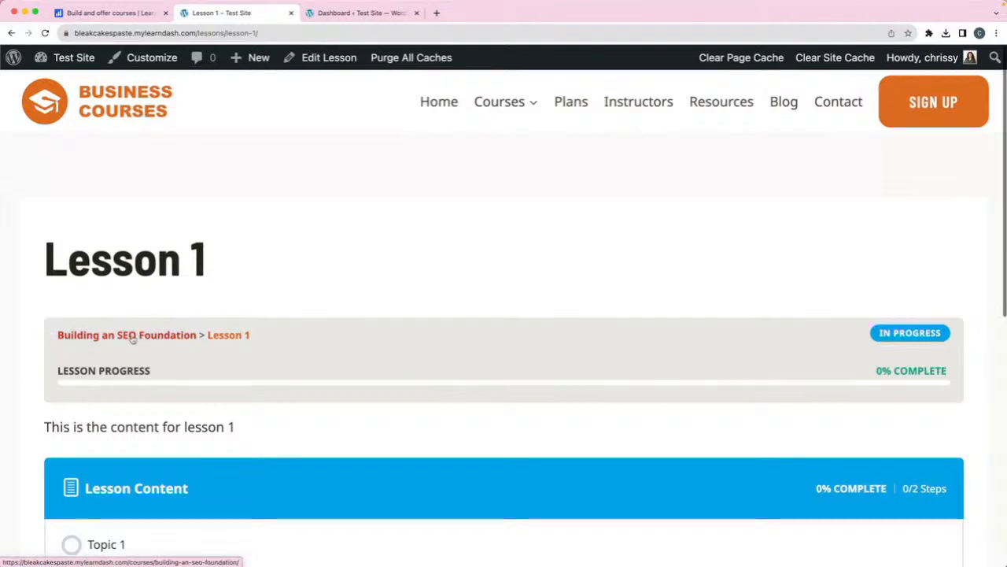
pyautogui.click(98, 342)
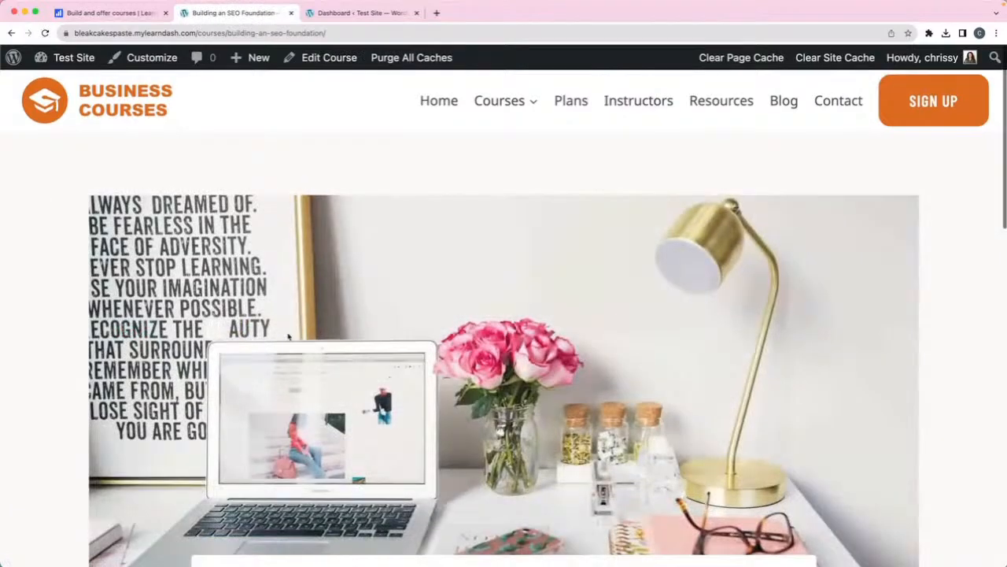
pyautogui.scroll(-5, 288, 337)
pyautogui.scroll(-4, 288, 336)
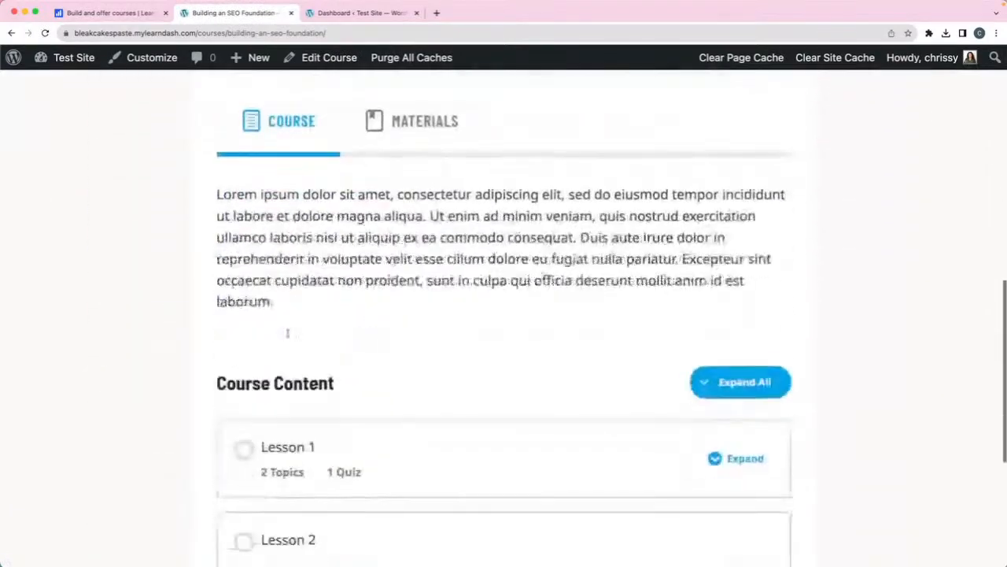
pyautogui.scroll(-2, 434, 337)
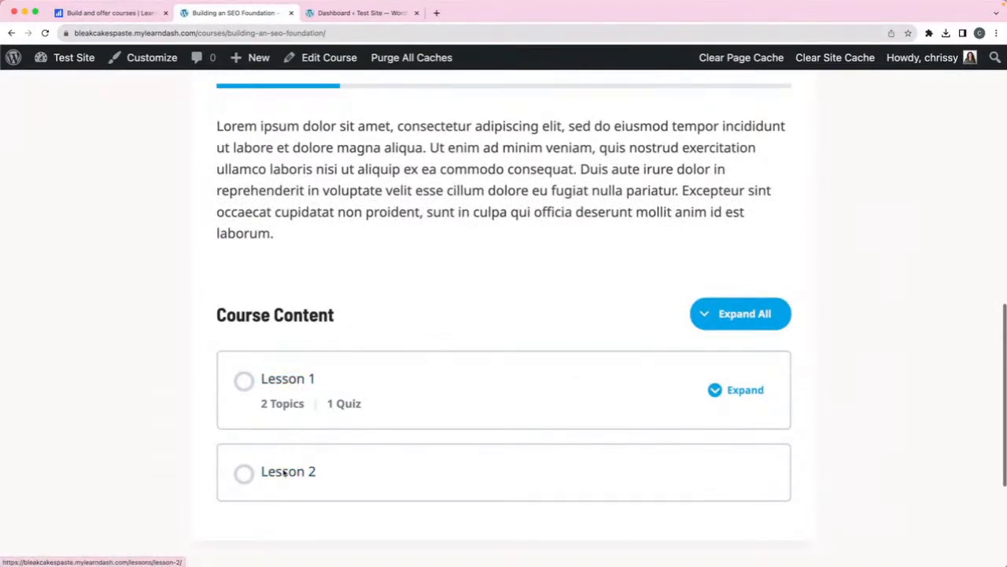
pyautogui.scroll(3, 349, 371)
pyautogui.scroll(5, 348, 371)
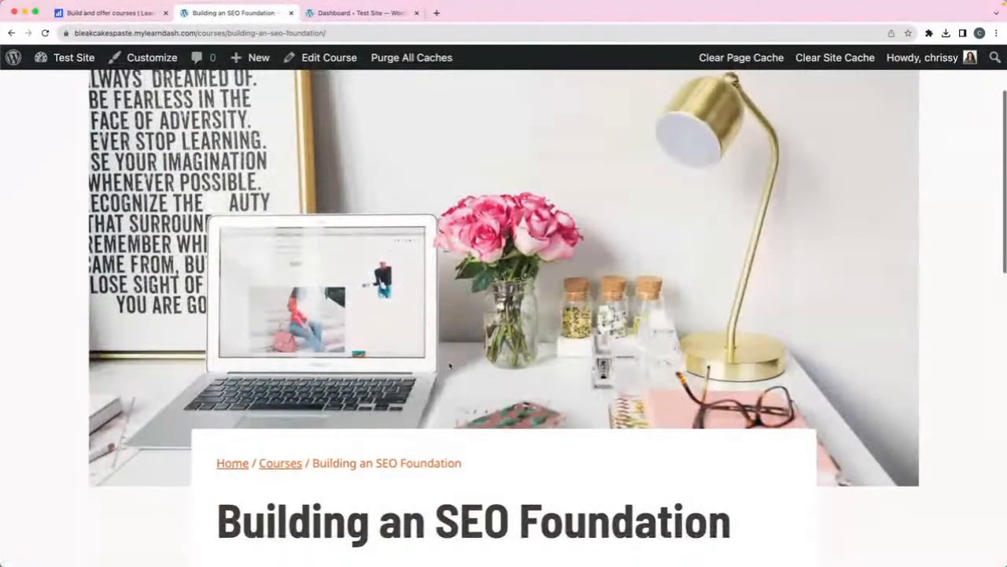
pyautogui.scroll(-8, 445, 356)
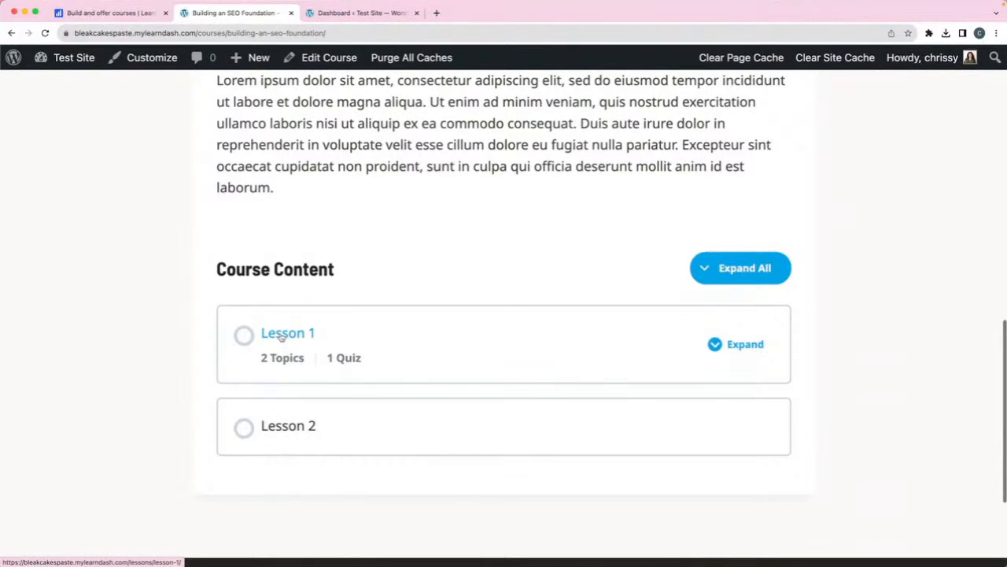
pyautogui.click(282, 336)
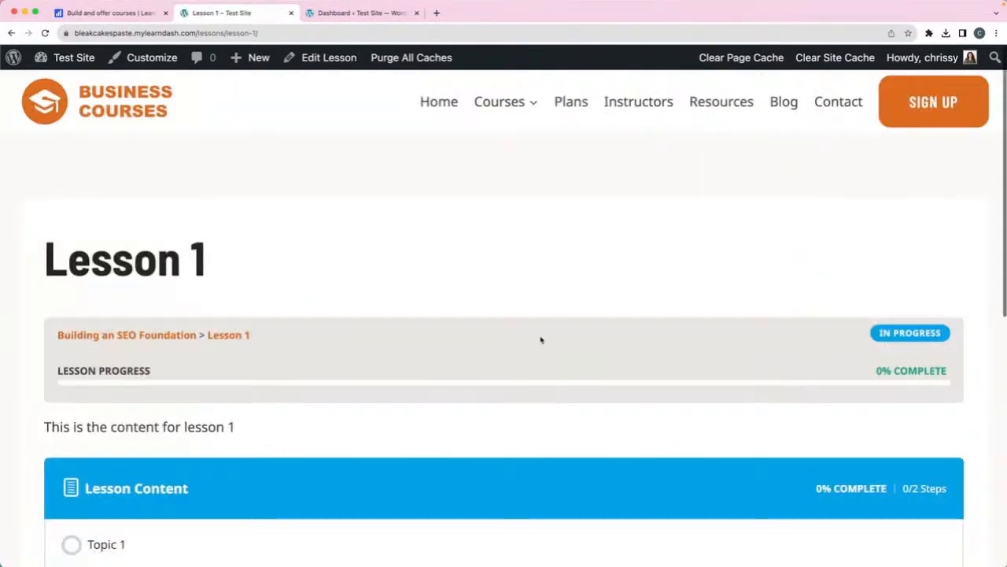
pyautogui.scroll(-2, 540, 339)
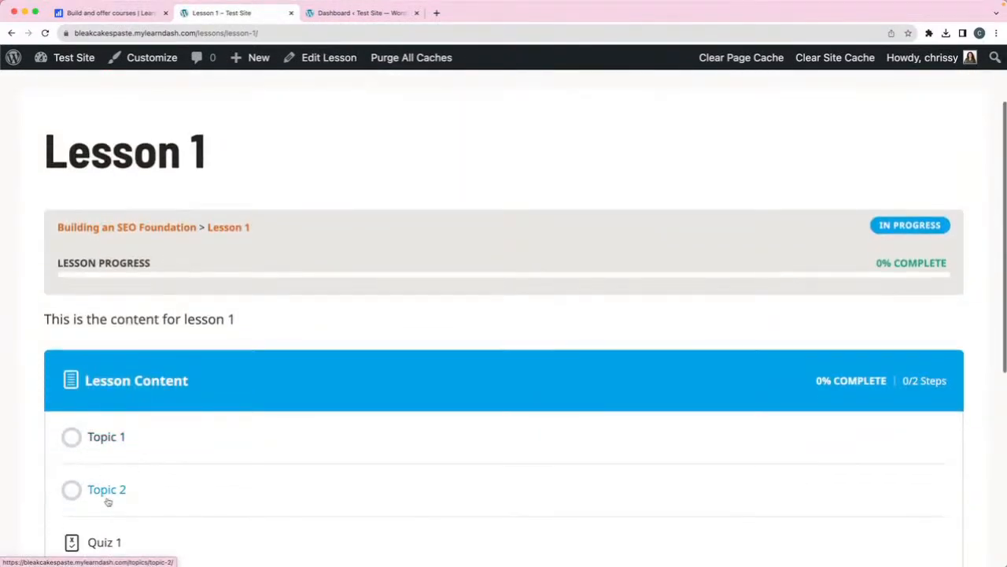
pyautogui.scroll(1, 333, 412)
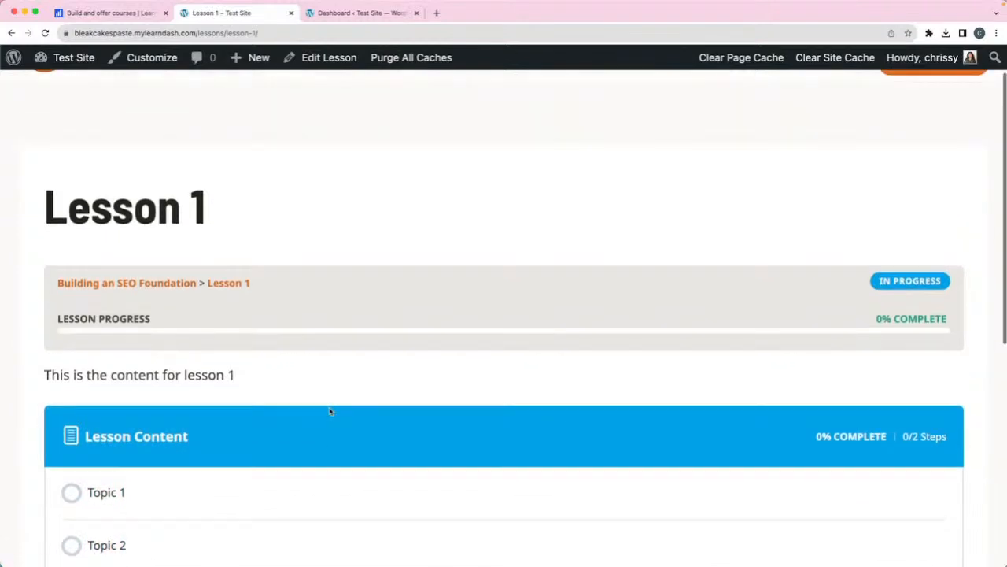
pyautogui.scroll(-2, 331, 410)
pyautogui.scroll(-2, 331, 411)
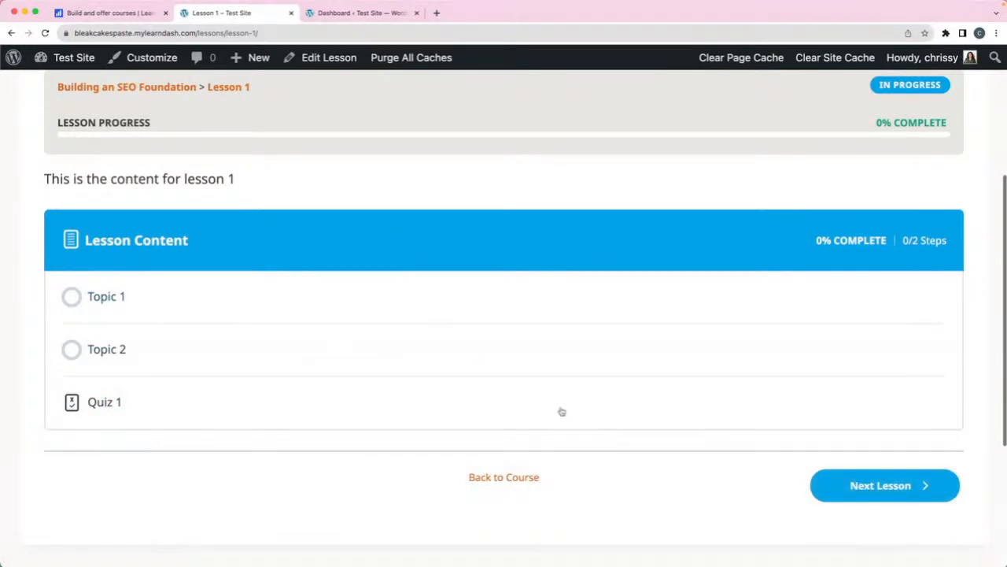
pyautogui.click(881, 486)
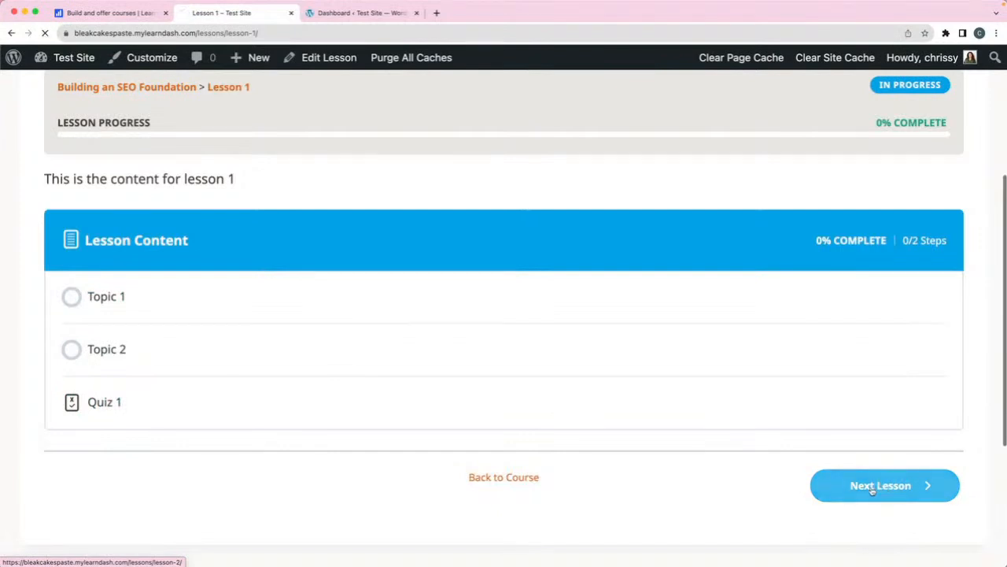
pyautogui.scroll(-1, 513, 312)
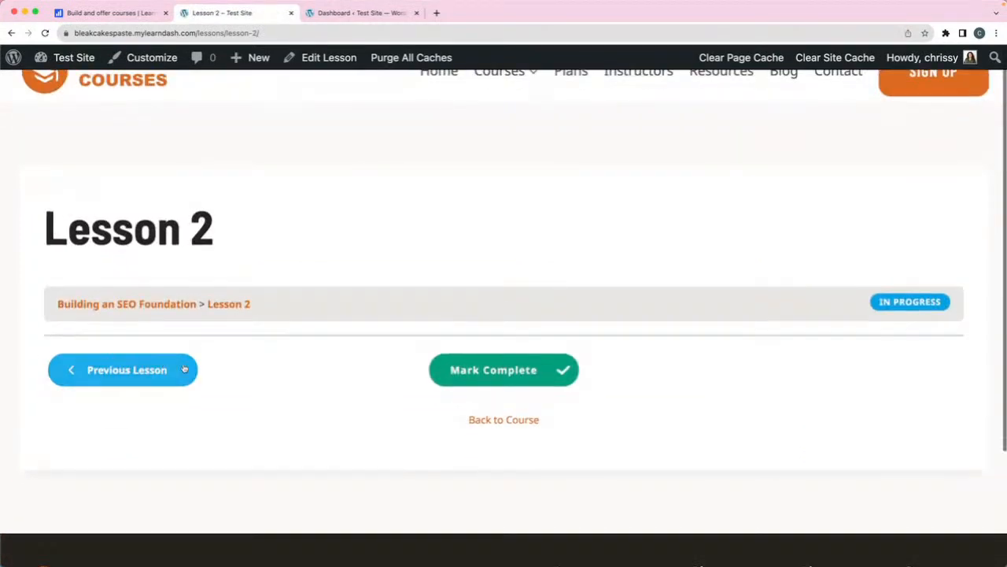
pyautogui.click(498, 373)
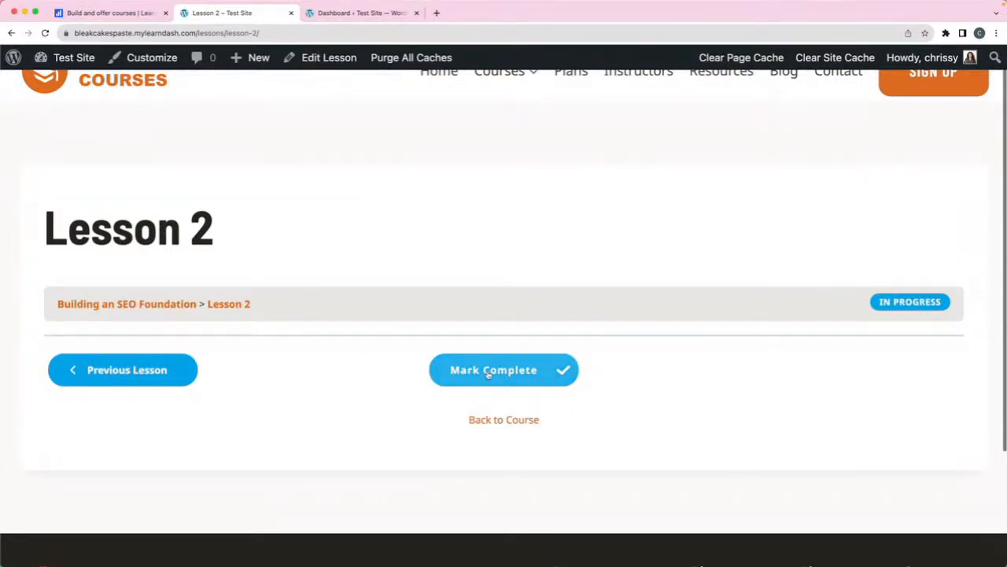
pyautogui.moveTo(147, 382); pyautogui.dragTo(342, 373)
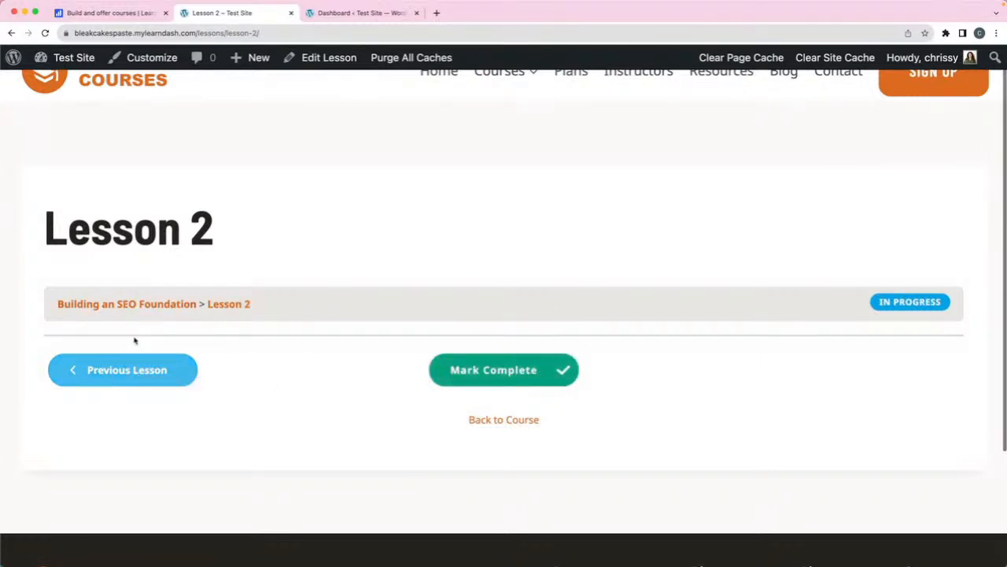
pyautogui.click(115, 373)
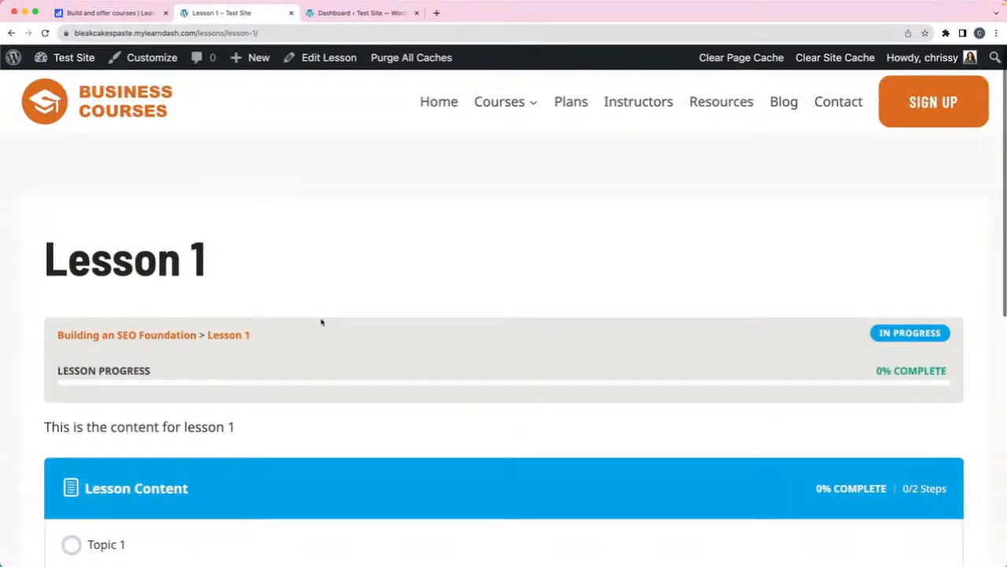
# - Open Topic 1, move on to Topic 2 and mark it complete
pyautogui.scroll(-3, 341, 330)
pyautogui.click(102, 328)
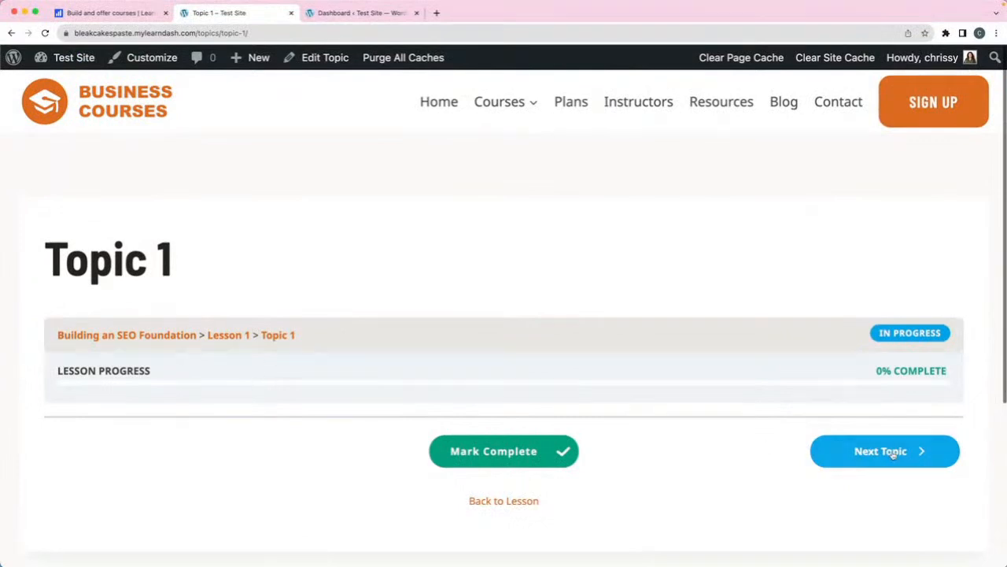
pyautogui.click(887, 454)
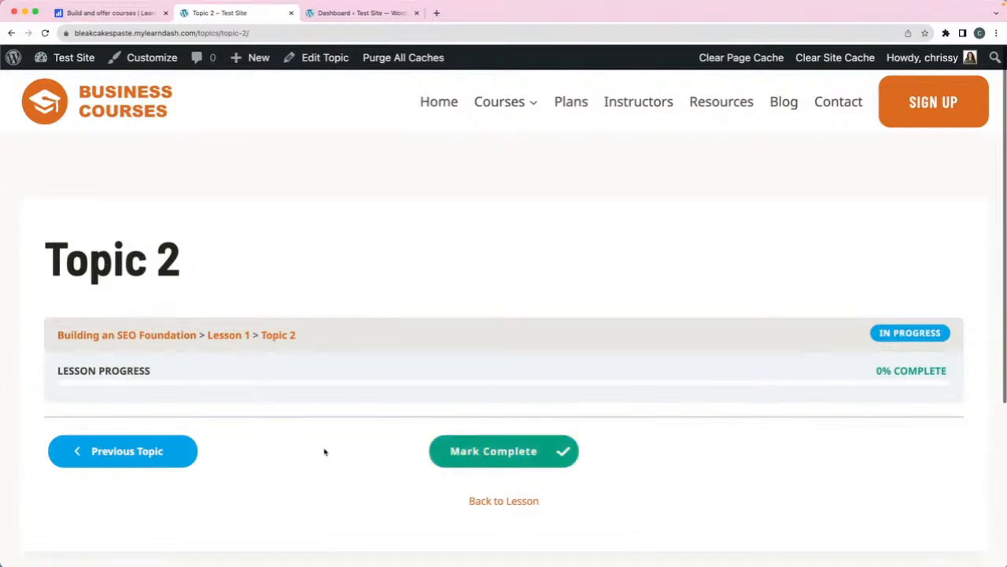
pyautogui.click(483, 454)
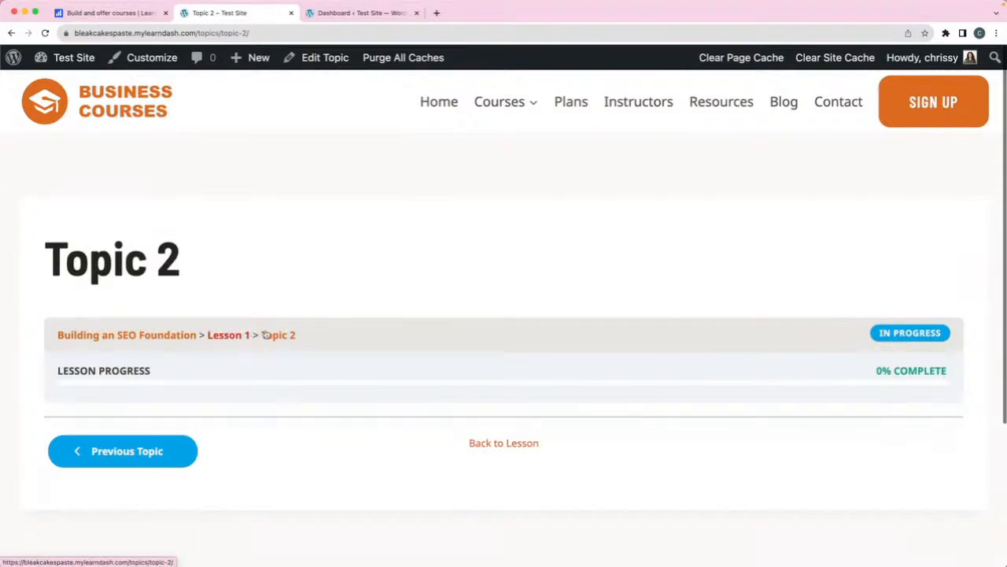
# - Go back through the breadcrumbs to Lesson 1, then to the course page
pyautogui.click(217, 337)
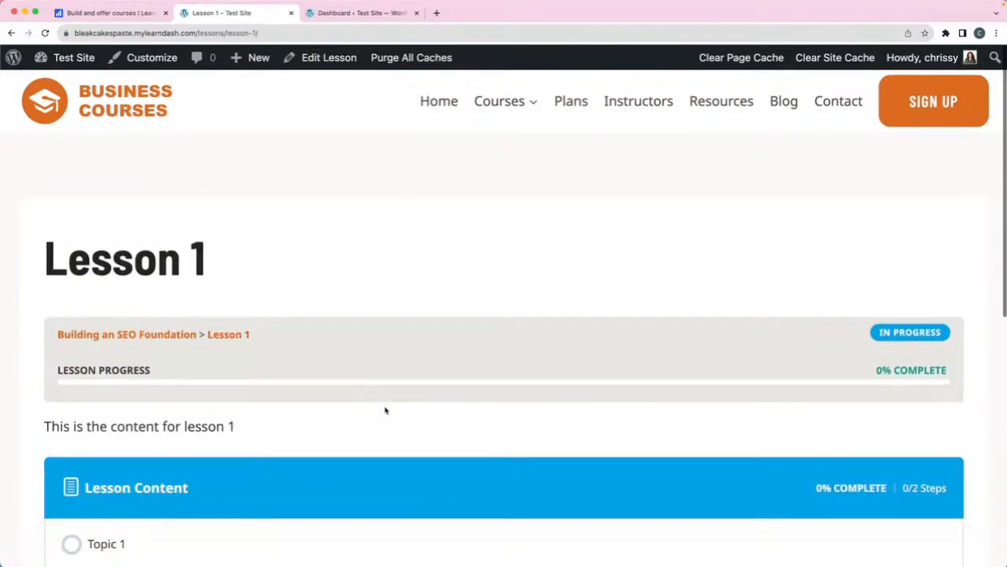
pyautogui.scroll(-3, 387, 409)
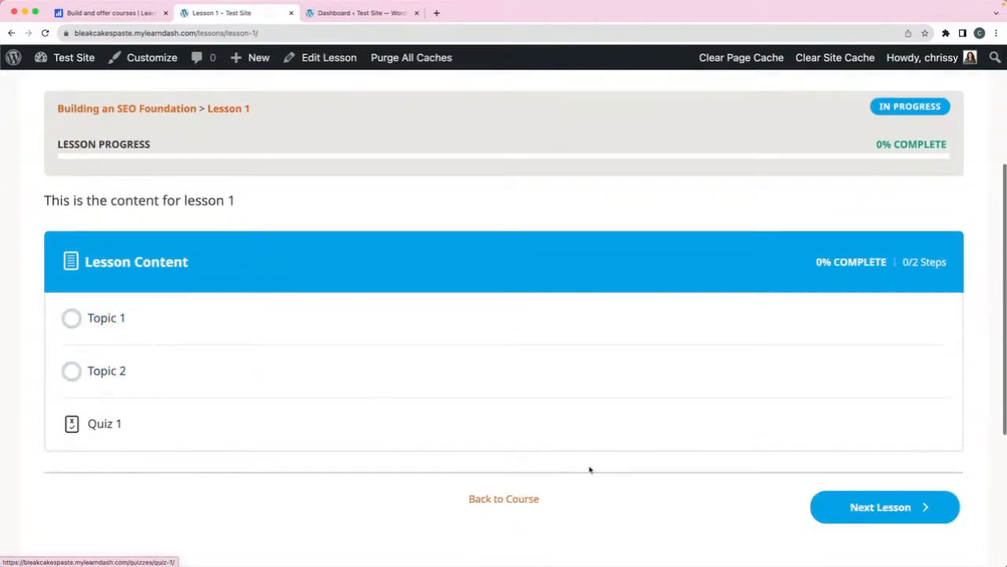
pyautogui.scroll(5, 576, 493)
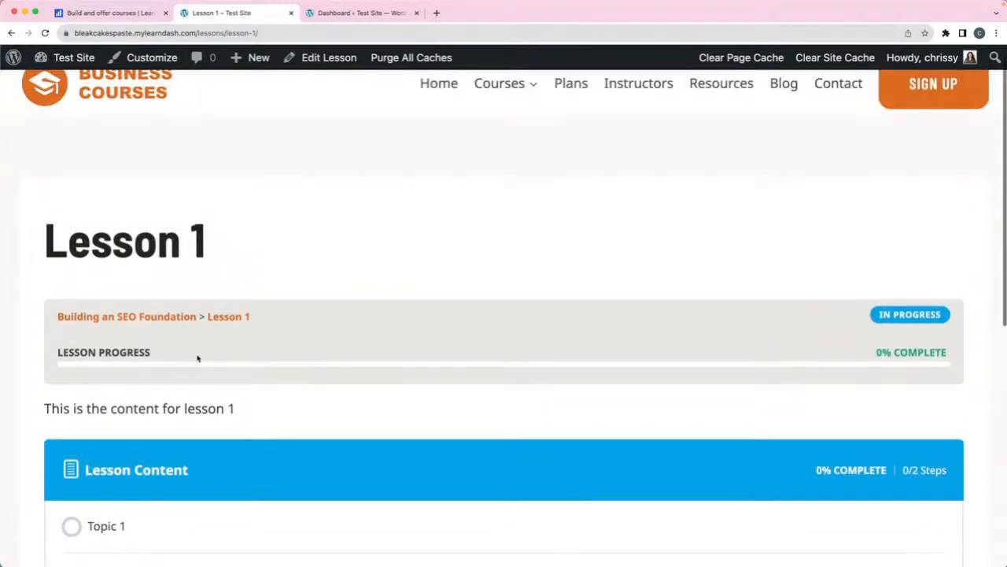
pyautogui.click(169, 318)
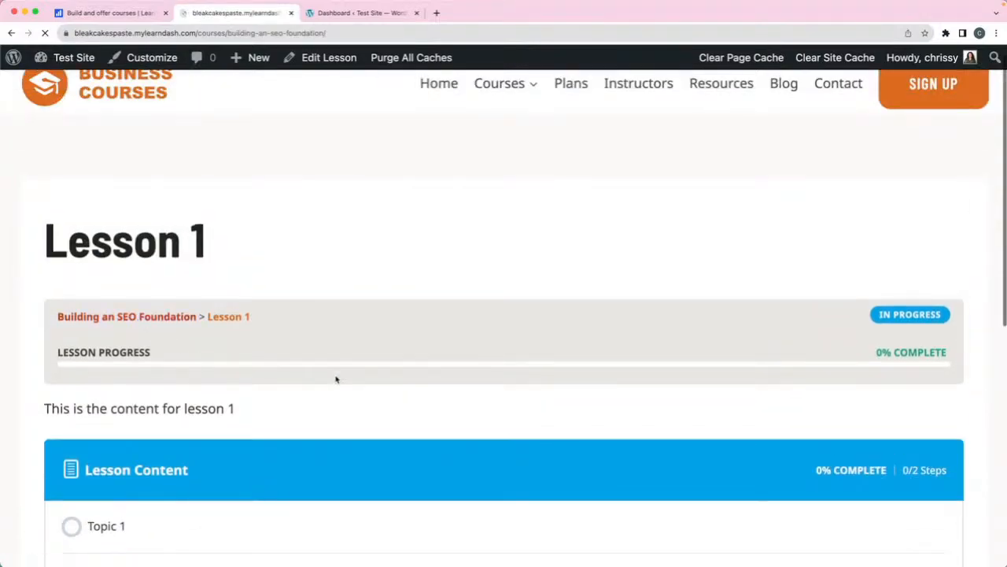
# - Expand Lesson 1 in Course Content to list Topic 1, Topic 2 and Quiz 1, then go to the dashboard
pyautogui.scroll(-10, 421, 376)
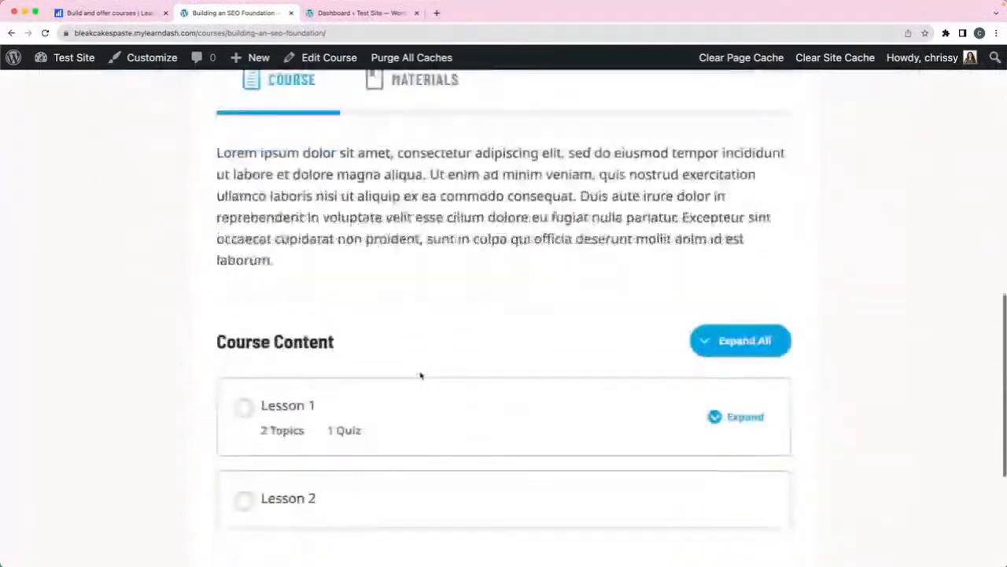
pyautogui.click(744, 378)
pyautogui.scroll(-3, 554, 434)
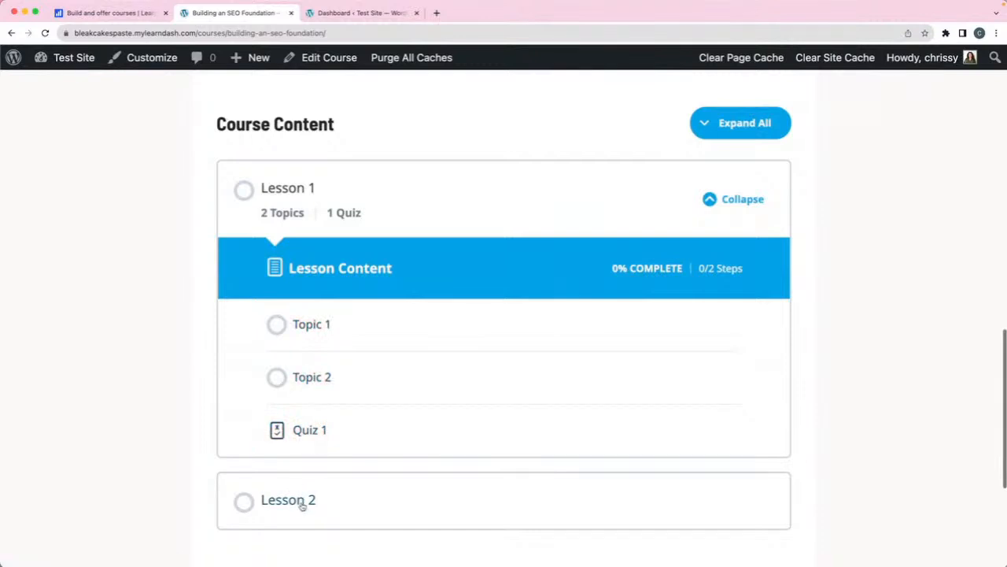
pyautogui.scroll(5, 454, 425)
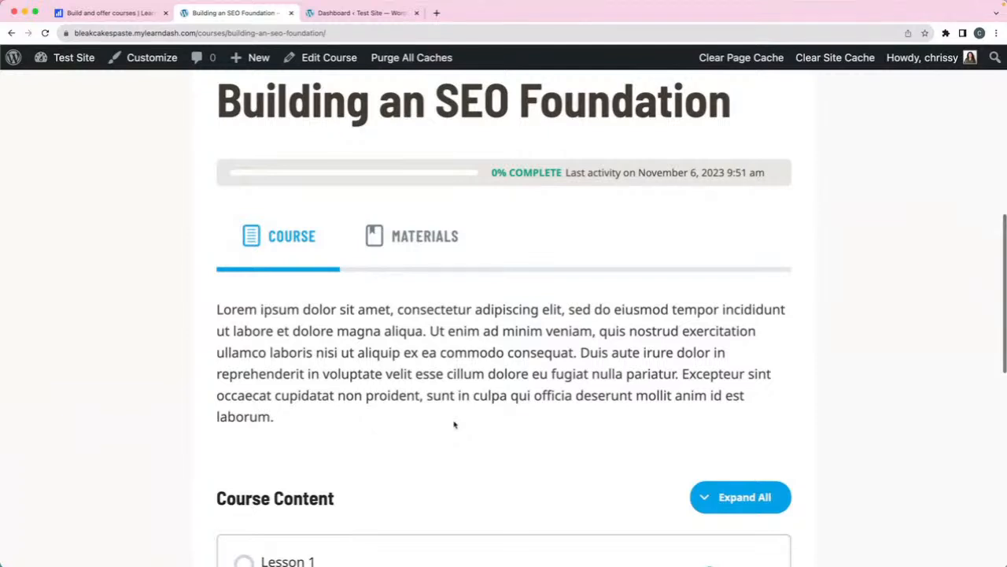
pyautogui.scroll(4, 454, 425)
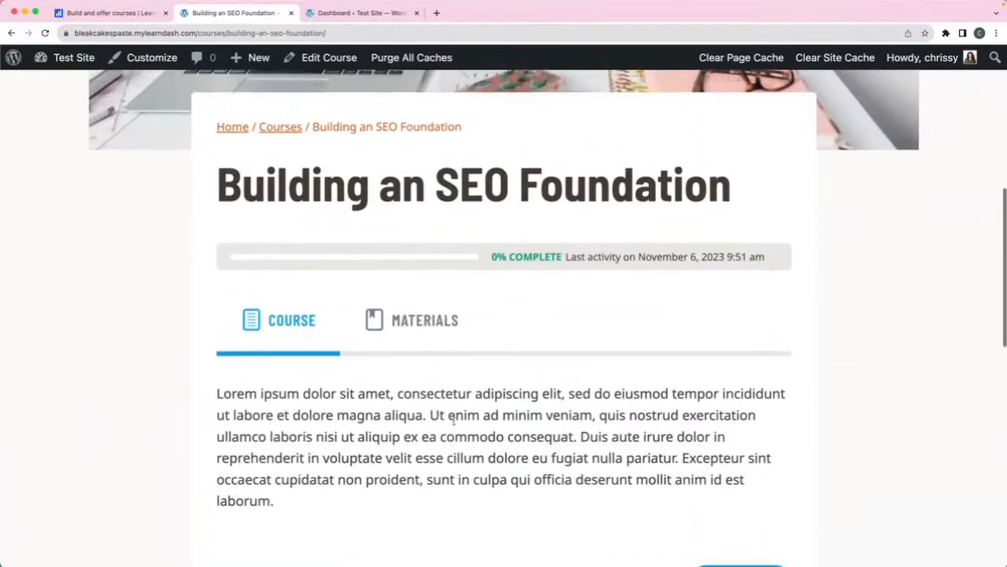
pyautogui.scroll(1, 453, 421)
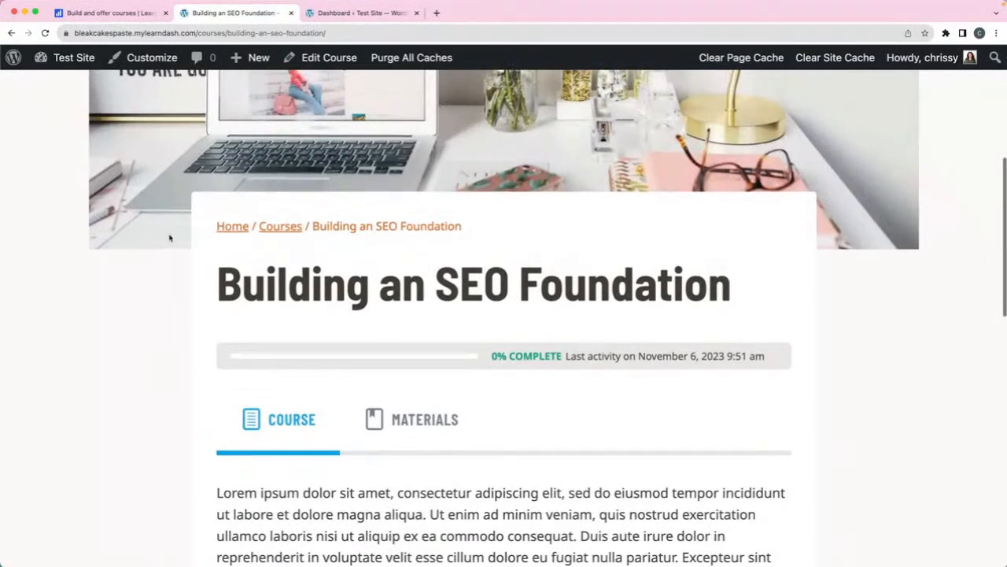
pyautogui.click(57, 87)
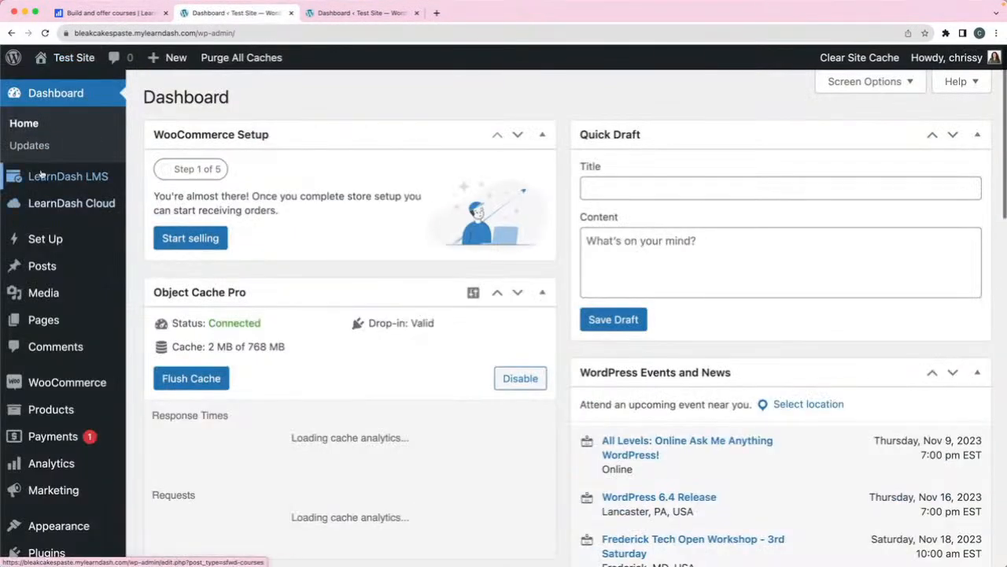
# - Browse the LearnDash Add-ons list, including ProPanel v2.2.2 and Certificate Builder v1.0.4
pyautogui.moveTo(41, 175)
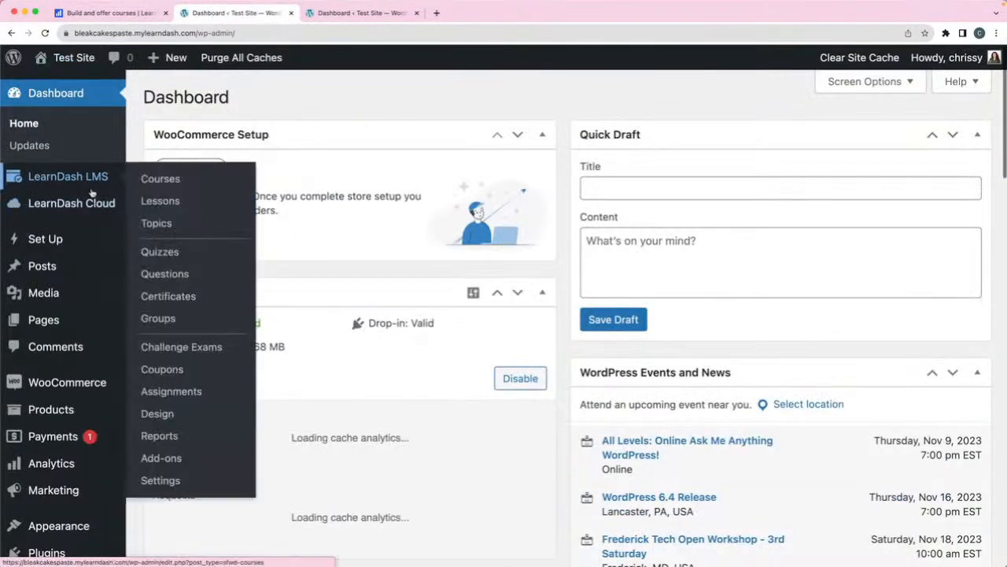
pyautogui.click(170, 460)
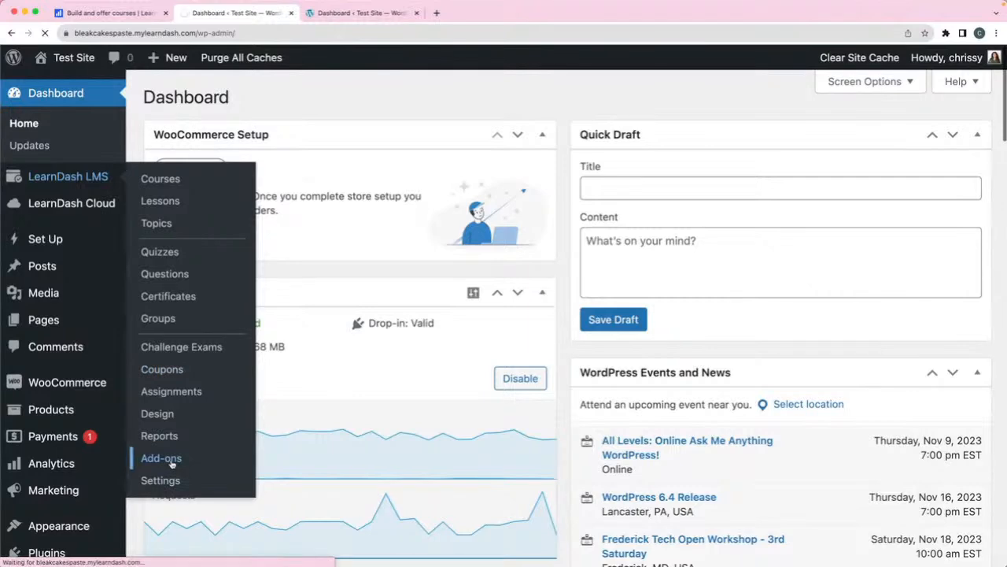
pyautogui.scroll(-1, 614, 302)
pyautogui.scroll(-5, 618, 299)
pyautogui.scroll(-4, 618, 299)
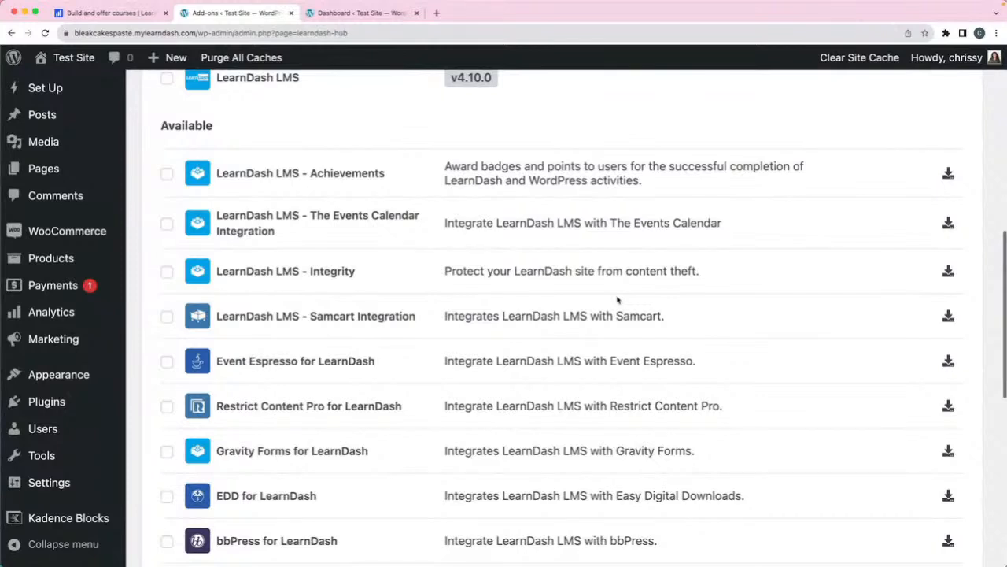
pyautogui.scroll(-1, 618, 299)
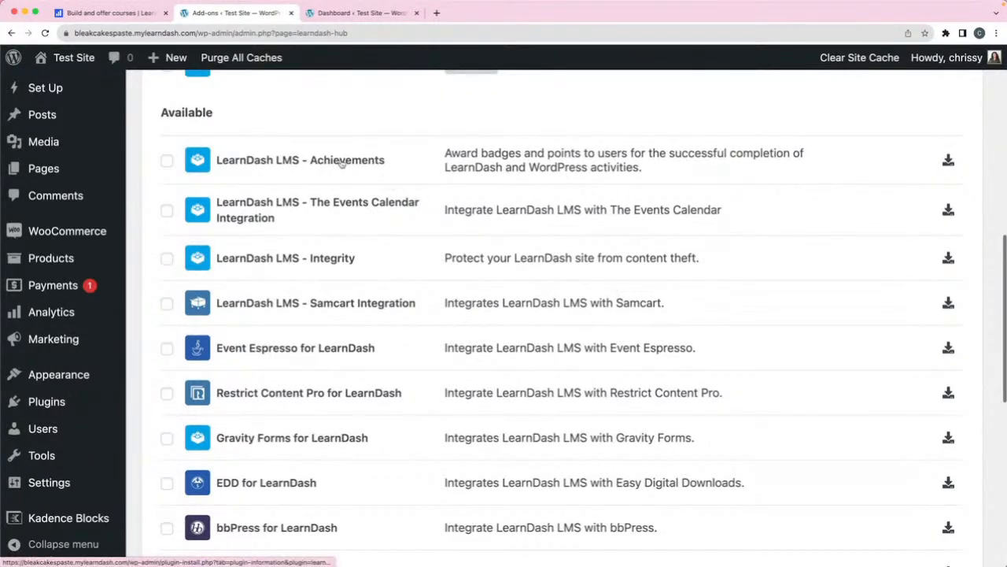
pyautogui.scroll(-1, 451, 187)
pyautogui.scroll(-5, 450, 187)
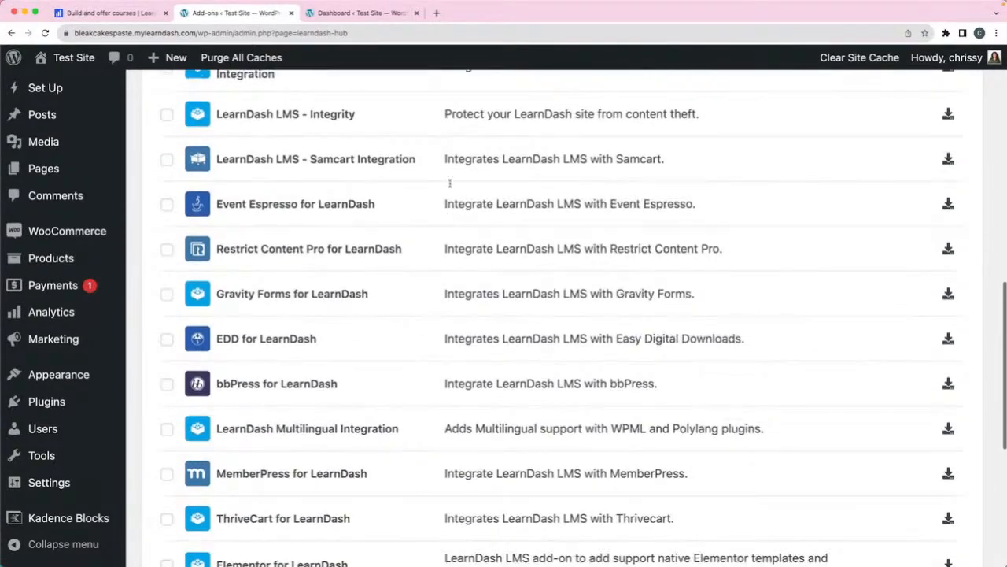
pyautogui.scroll(-2, 450, 187)
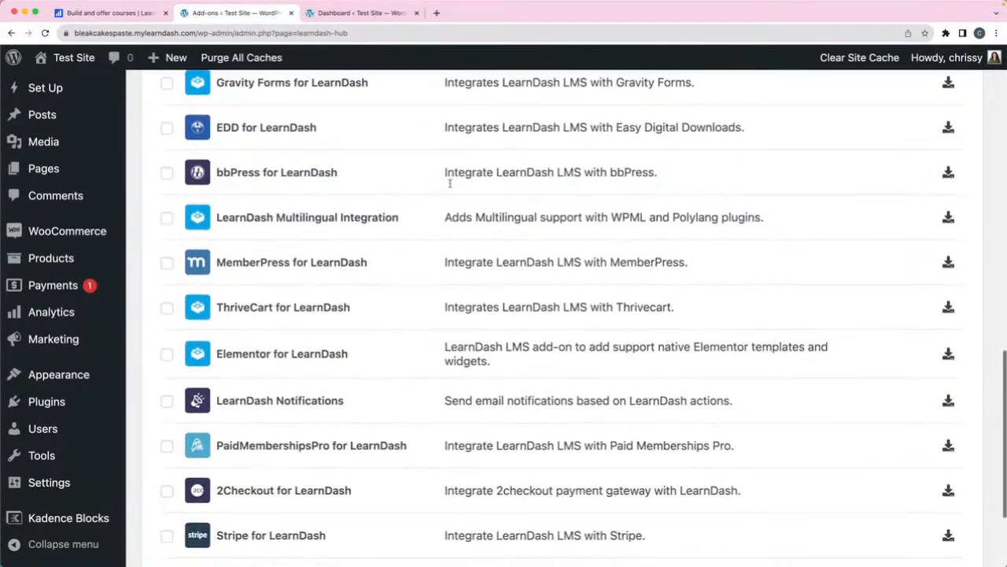
pyautogui.scroll(8, 450, 188)
pyautogui.scroll(8, 449, 189)
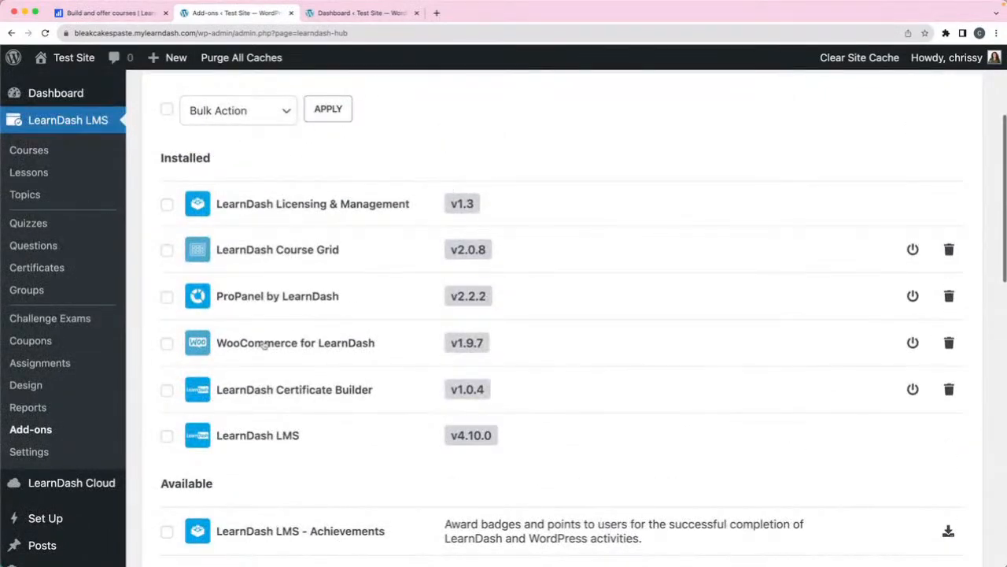
pyautogui.scroll(-1, 326, 348)
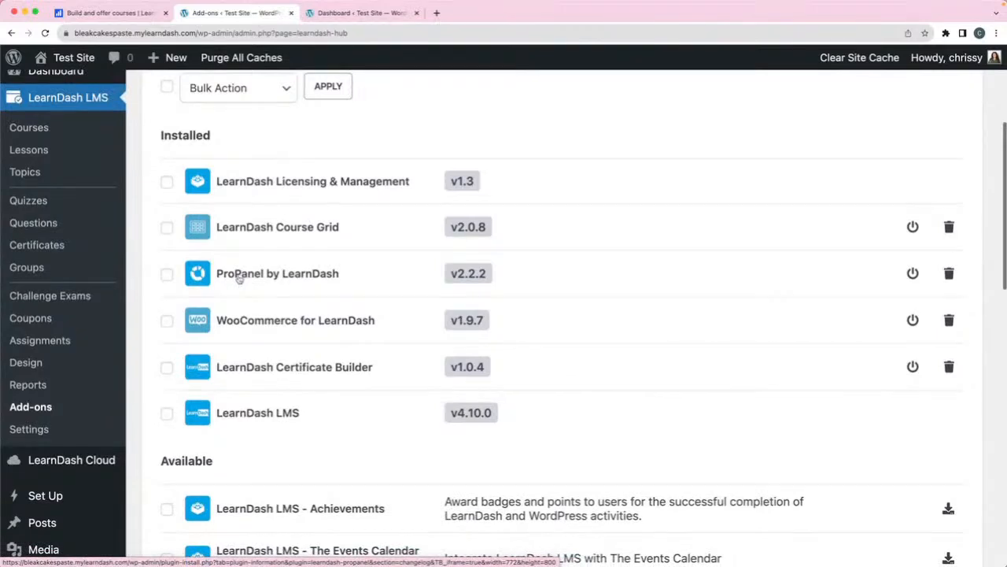
pyautogui.scroll(-2, 320, 330)
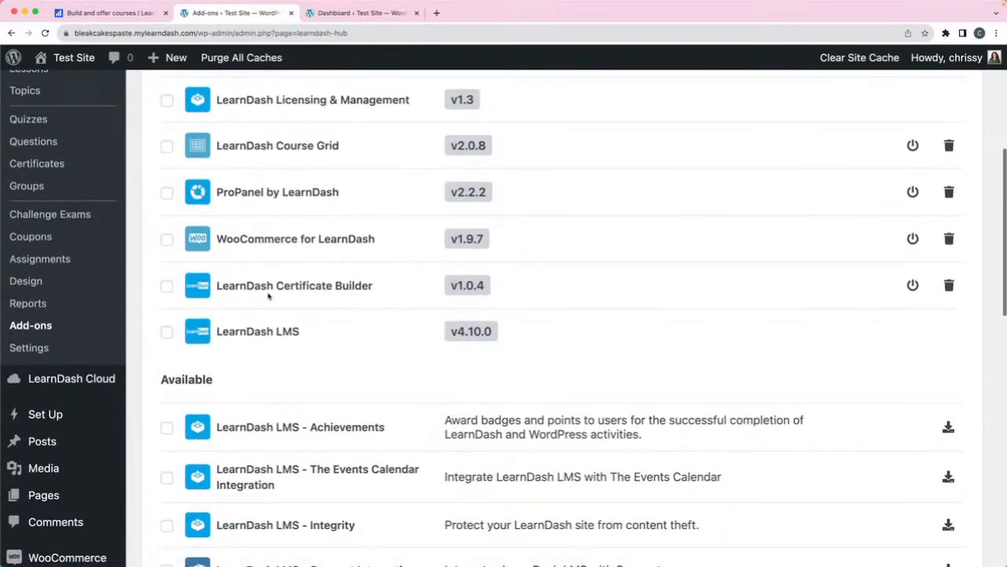
pyautogui.scroll(-1, 330, 307)
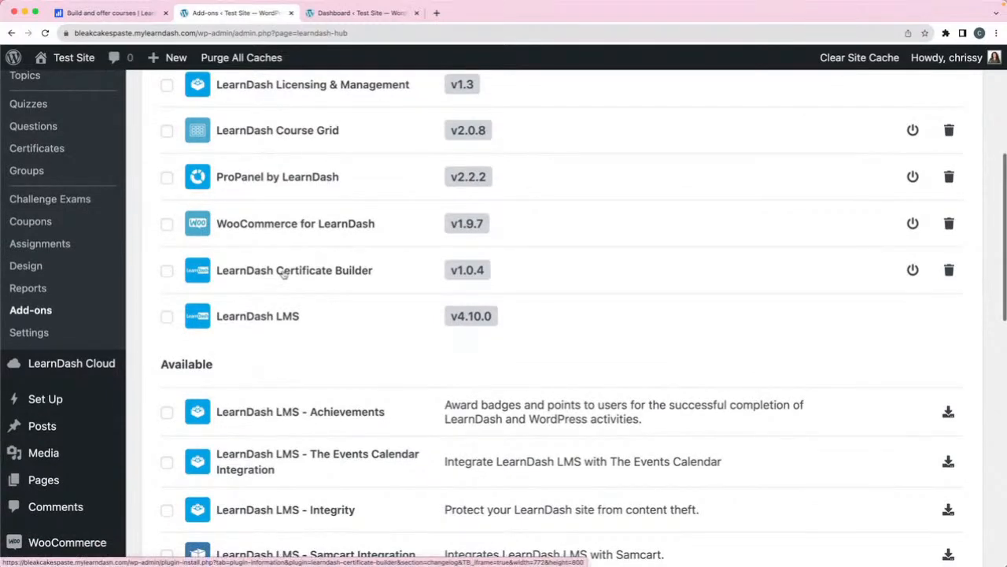
pyautogui.scroll(-4, 367, 308)
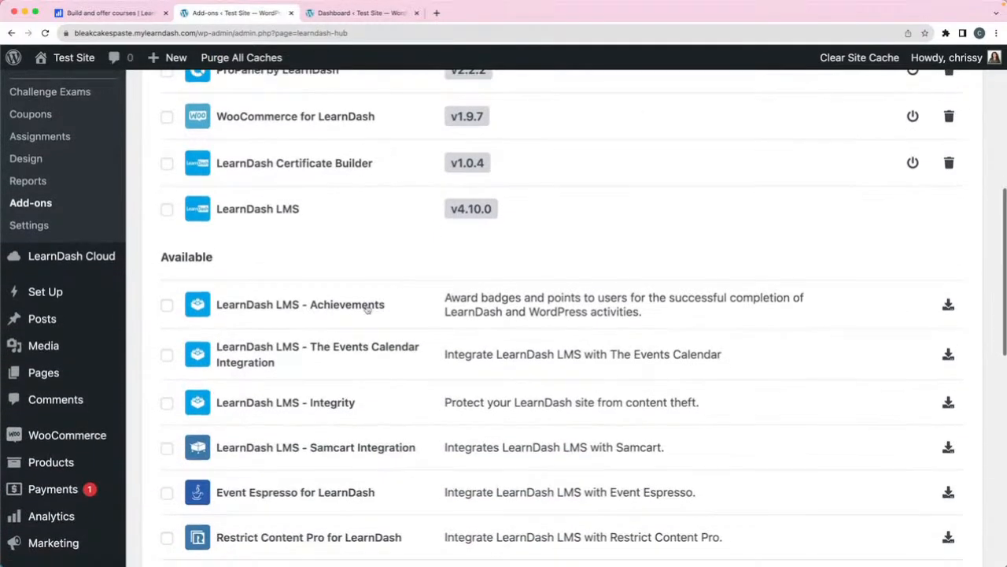
pyautogui.scroll(-5, 367, 307)
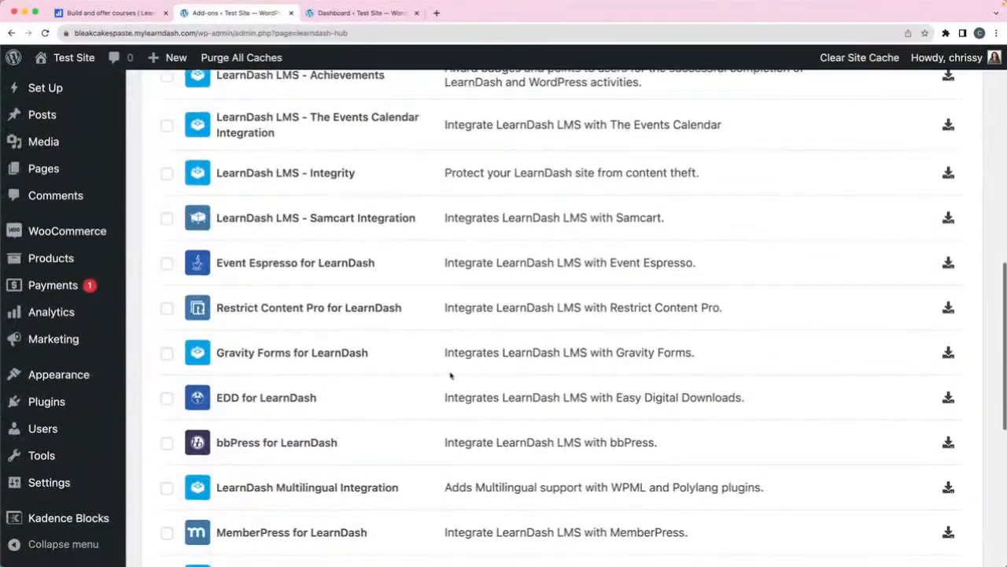
pyautogui.scroll(2, 450, 375)
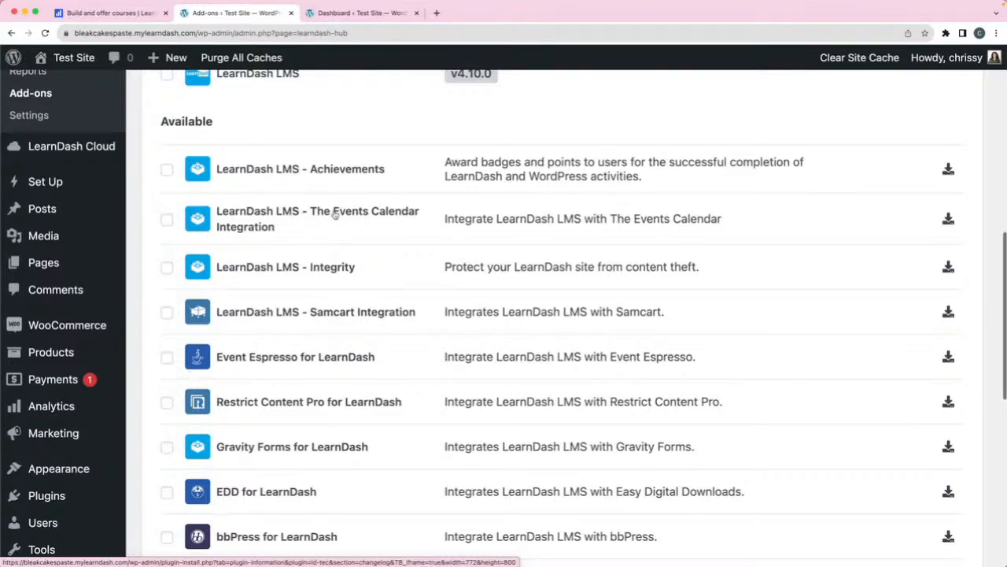
# - Browse the LearnDash add-ons list down to Zapier for LearnDash
pyautogui.scroll(-3, 334, 215)
pyautogui.scroll(-6, 329, 215)
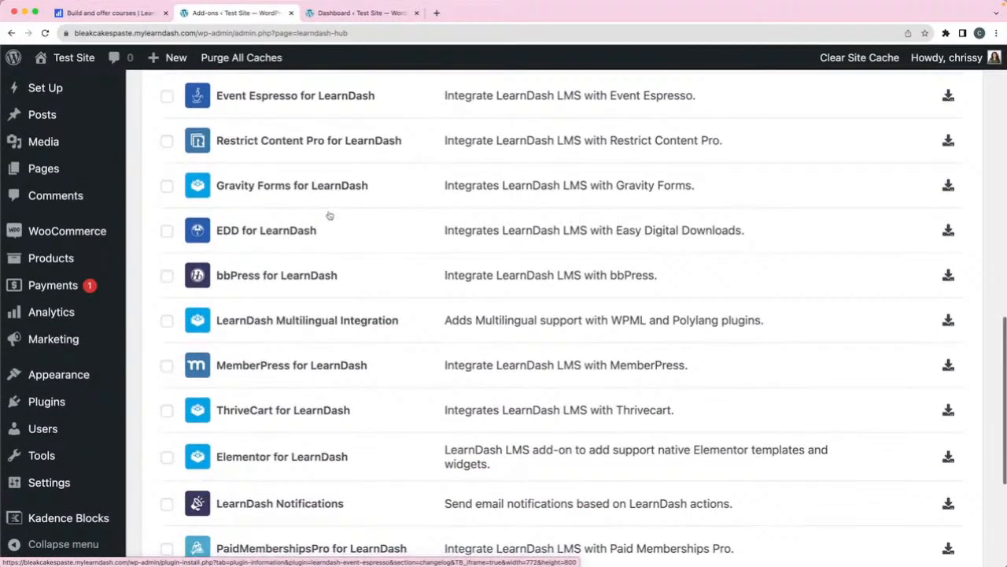
pyautogui.scroll(-2, 331, 213)
pyautogui.scroll(3, 266, 205)
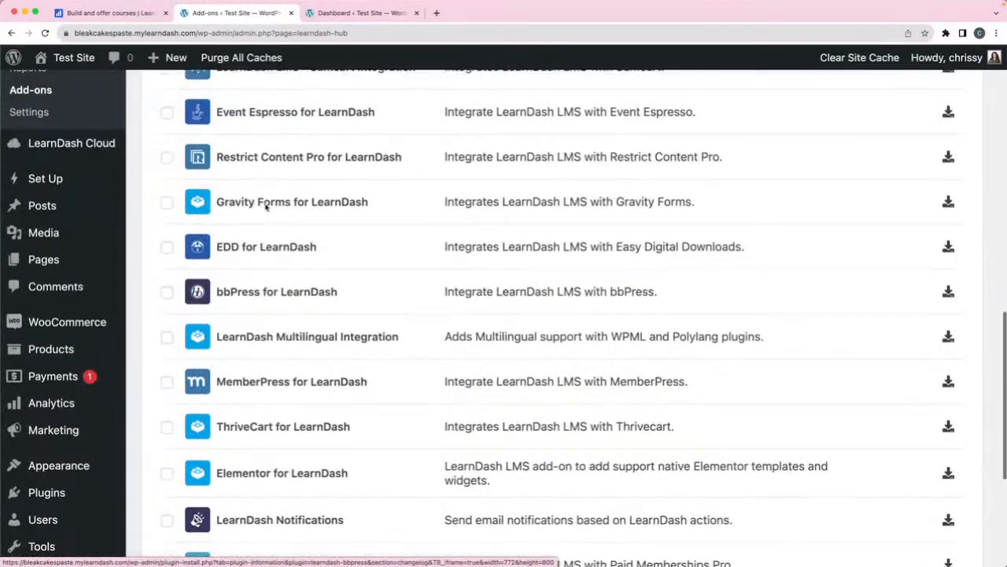
pyautogui.scroll(5, 265, 205)
pyautogui.scroll(-4, 266, 207)
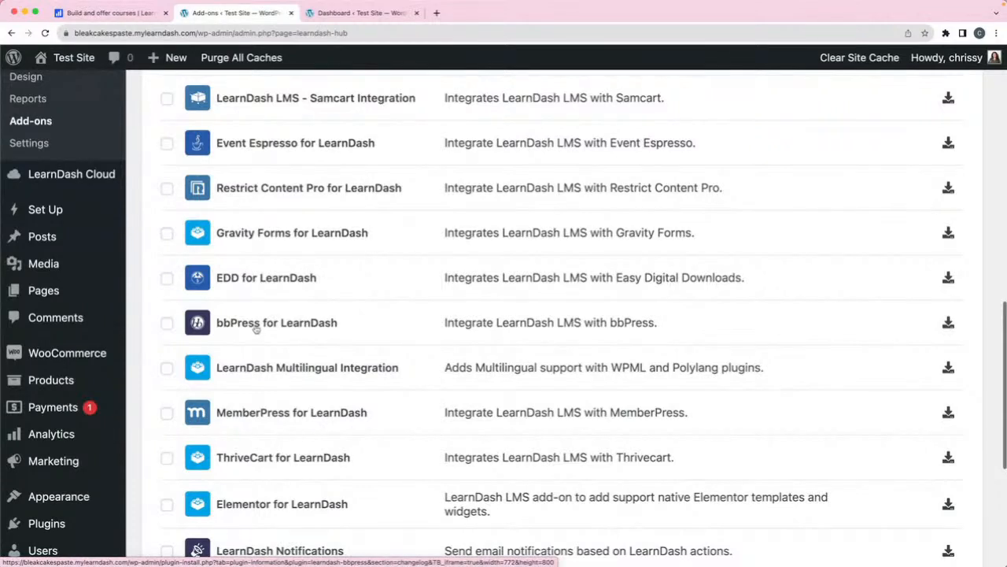
pyautogui.scroll(-8, 283, 323)
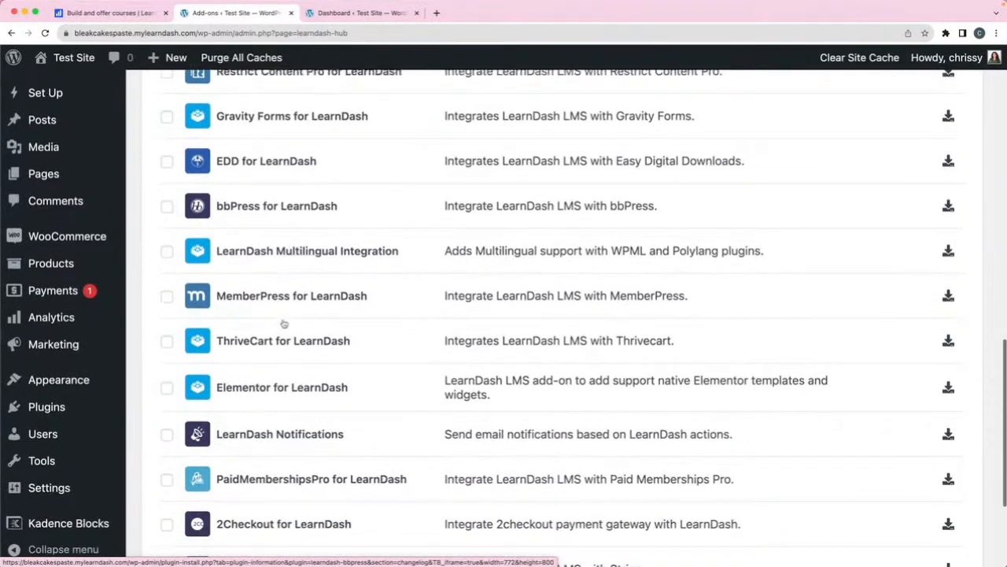
pyautogui.scroll(14, 283, 322)
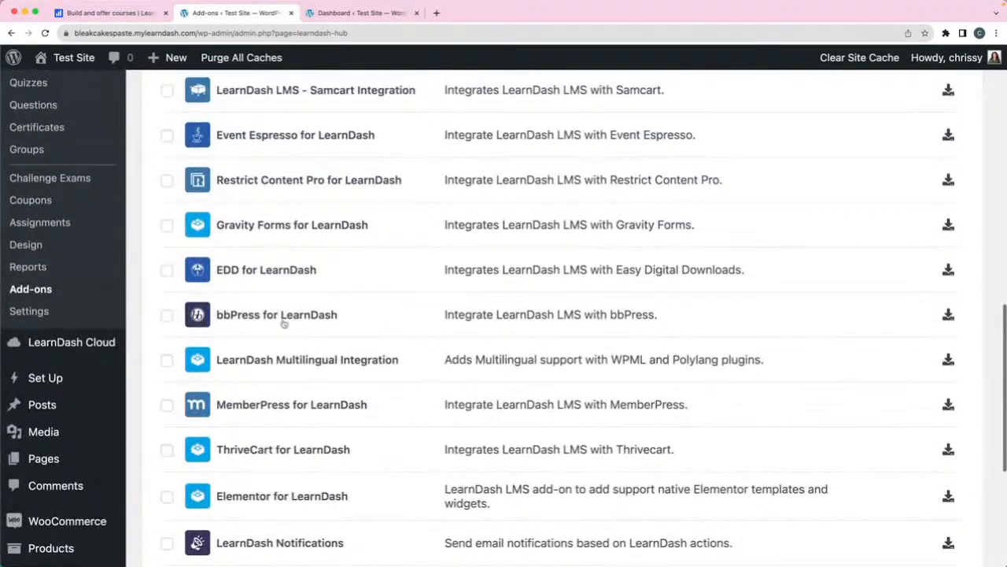
pyautogui.scroll(-8, 283, 323)
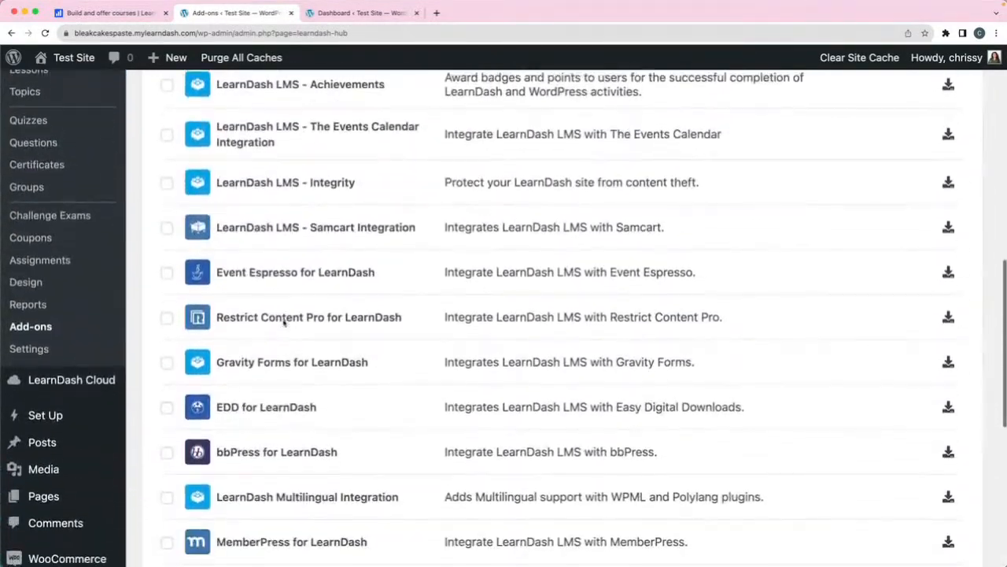
pyautogui.scroll(1, 283, 322)
pyautogui.scroll(-7, 283, 323)
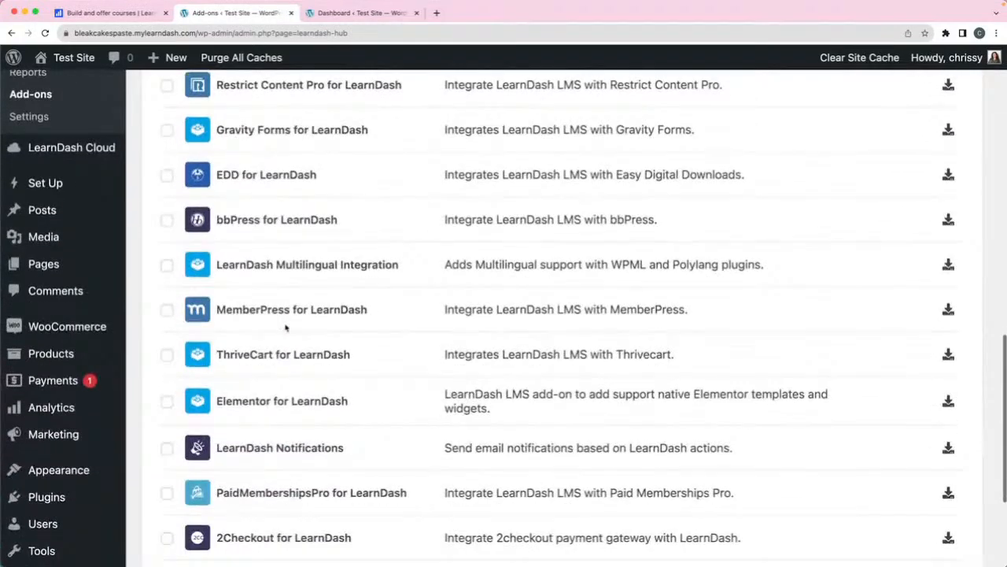
pyautogui.scroll(6, 286, 327)
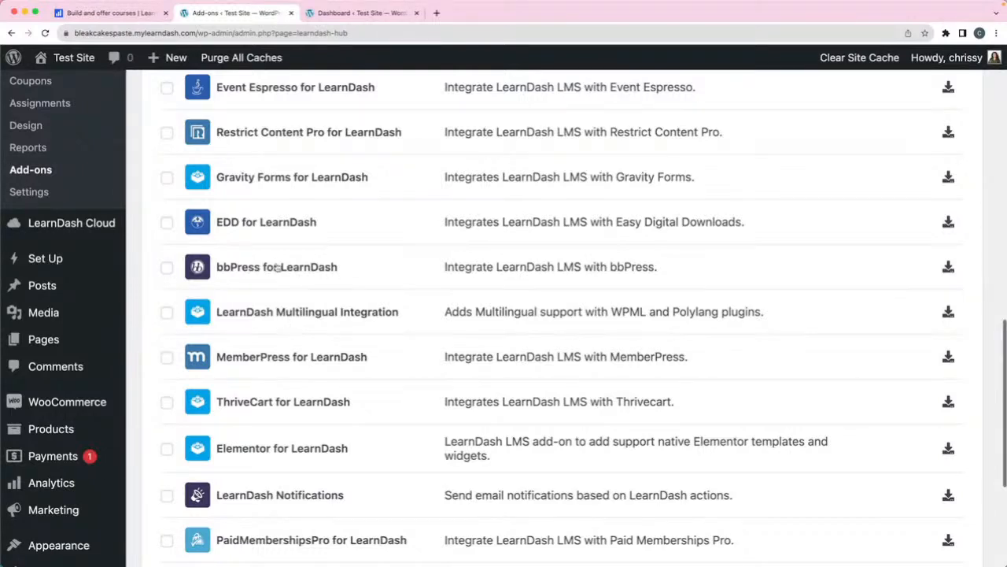
pyautogui.scroll(1, 363, 283)
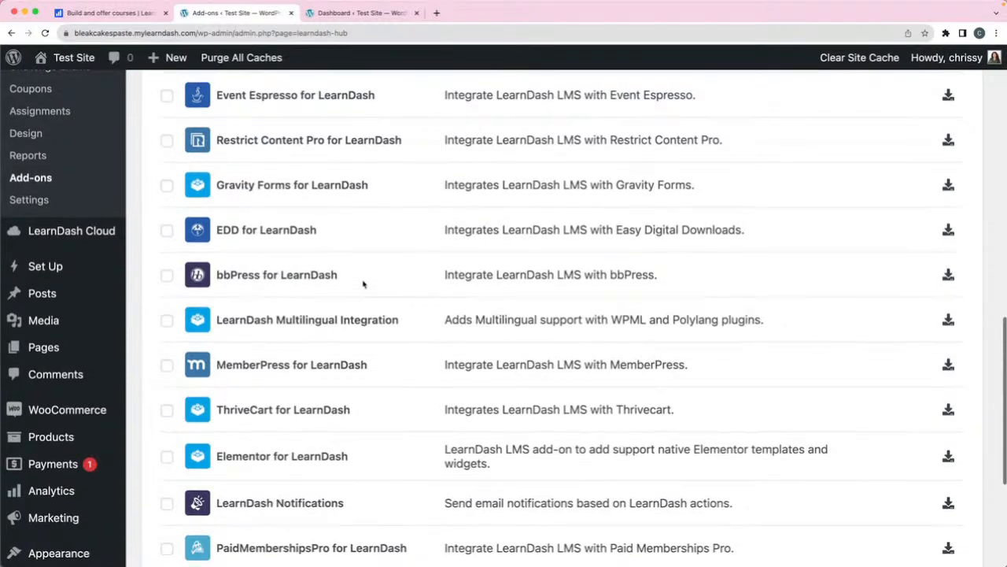
pyautogui.scroll(-1, 364, 284)
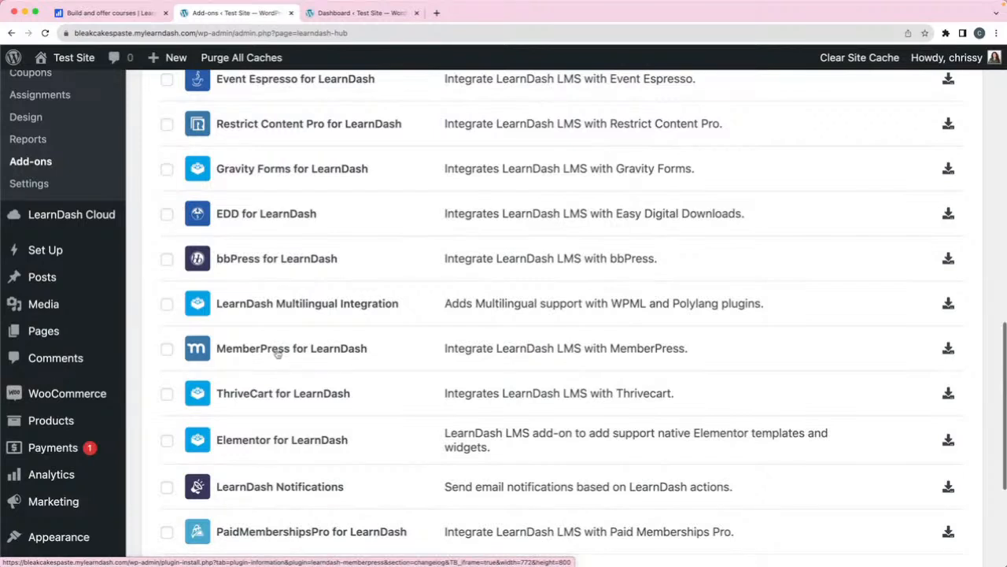
pyautogui.scroll(-2, 254, 355)
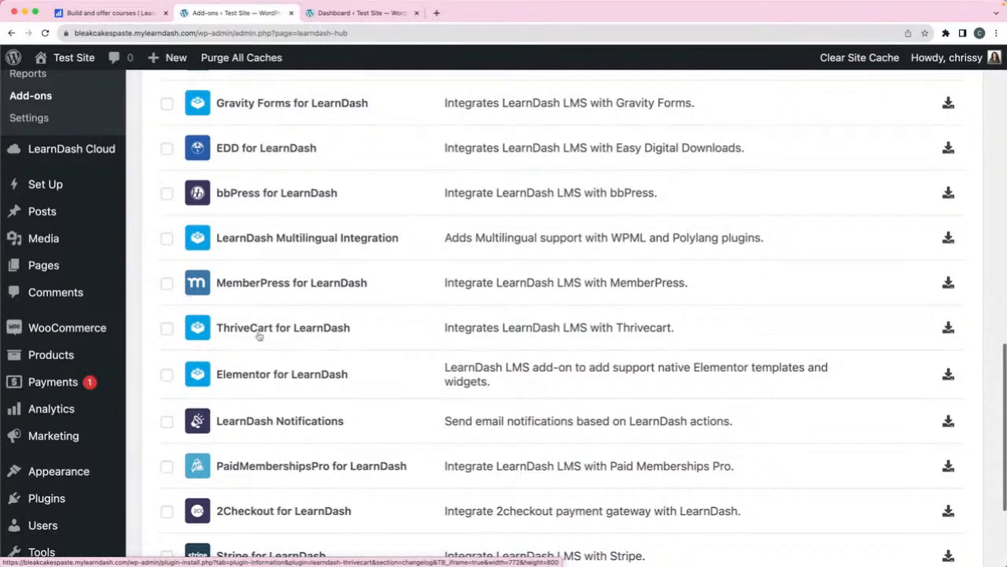
pyautogui.scroll(-3, 259, 336)
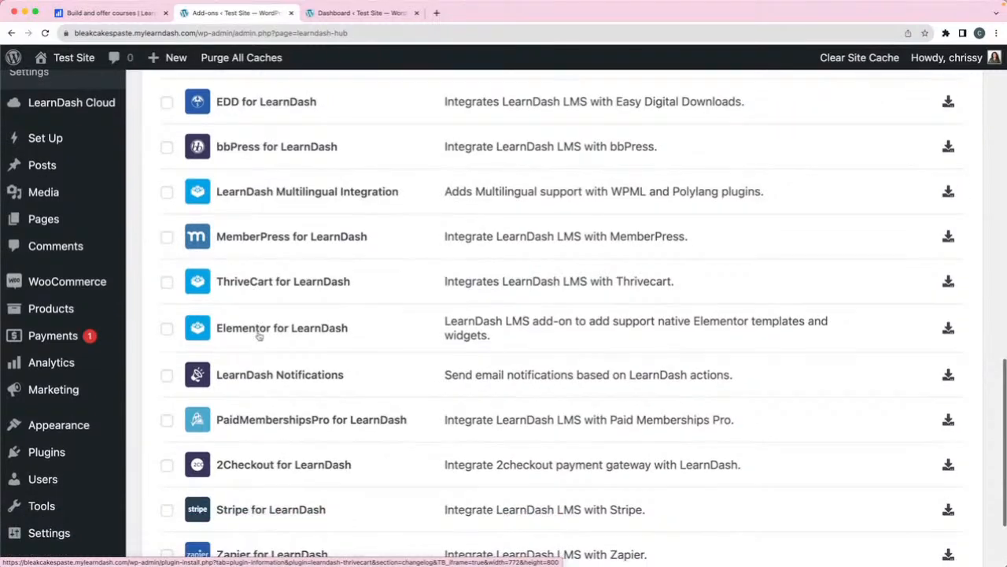
pyautogui.scroll(-2, 259, 336)
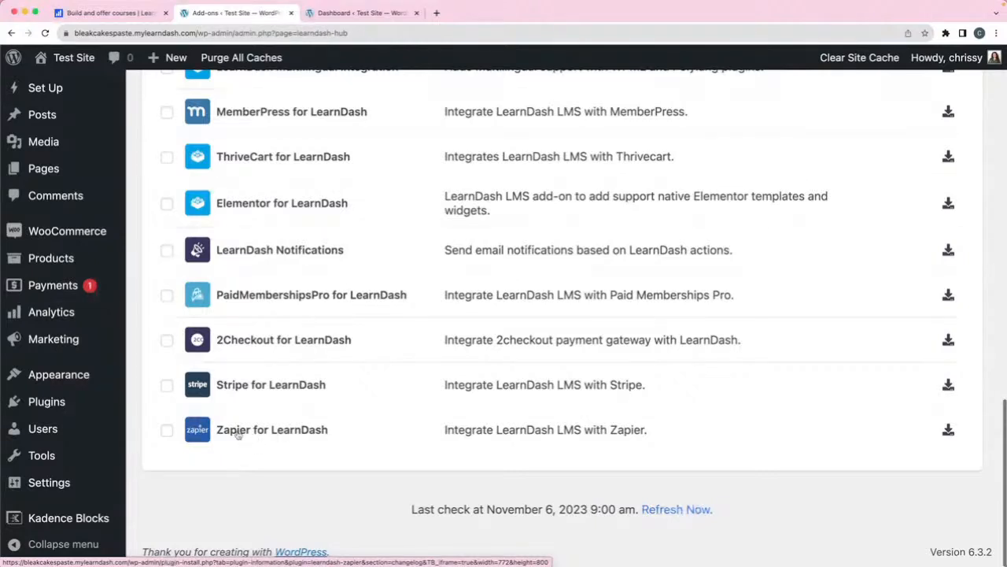
pyautogui.scroll(5, 255, 418)
pyautogui.scroll(10, 254, 418)
pyautogui.scroll(1, 281, 165)
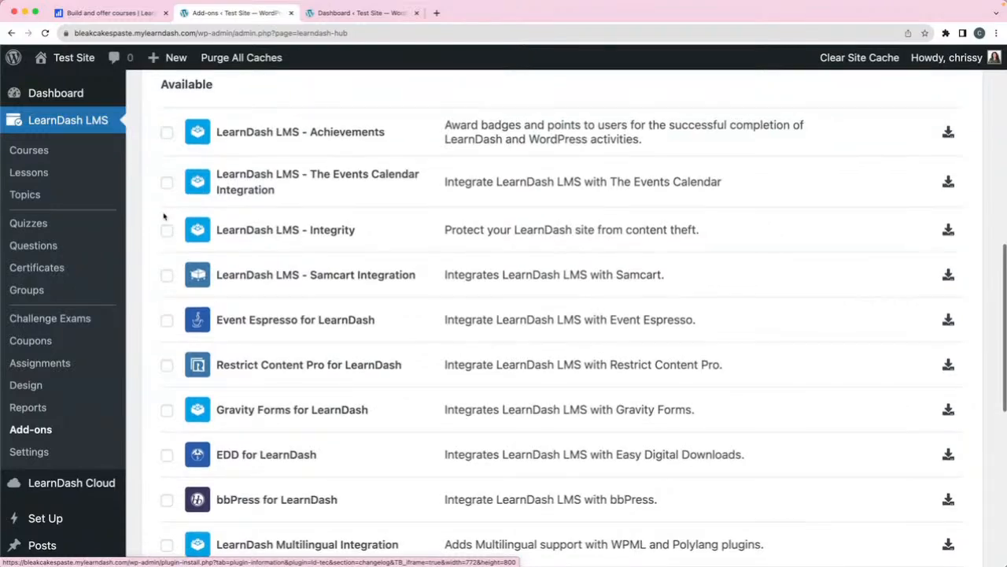
# - Go to the Plugins > Add New page from the bottom of the add-ons list
pyautogui.scroll(-3, 102, 309)
pyautogui.scroll(-5, 102, 310)
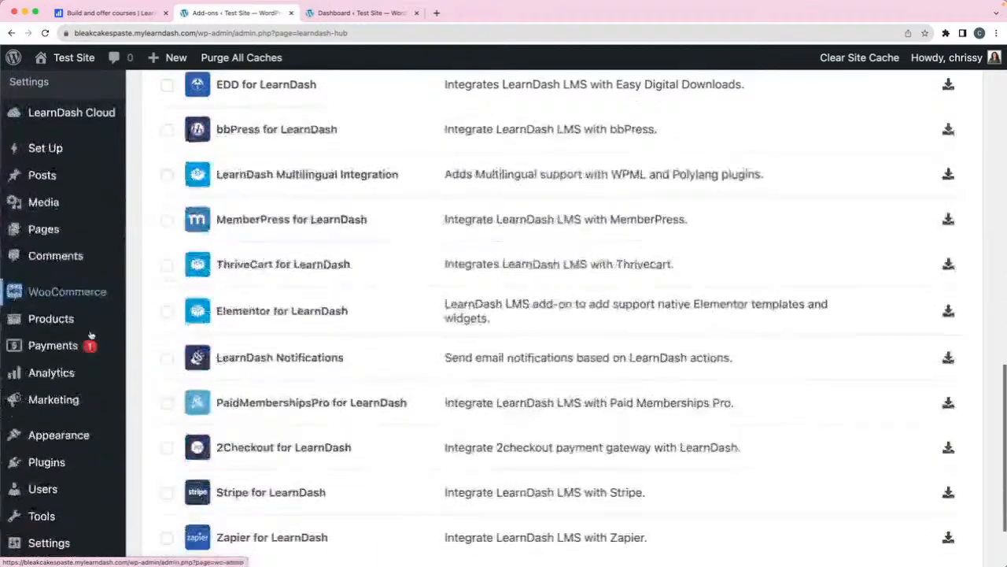
pyautogui.moveTo(118, 426)
pyautogui.click(151, 454)
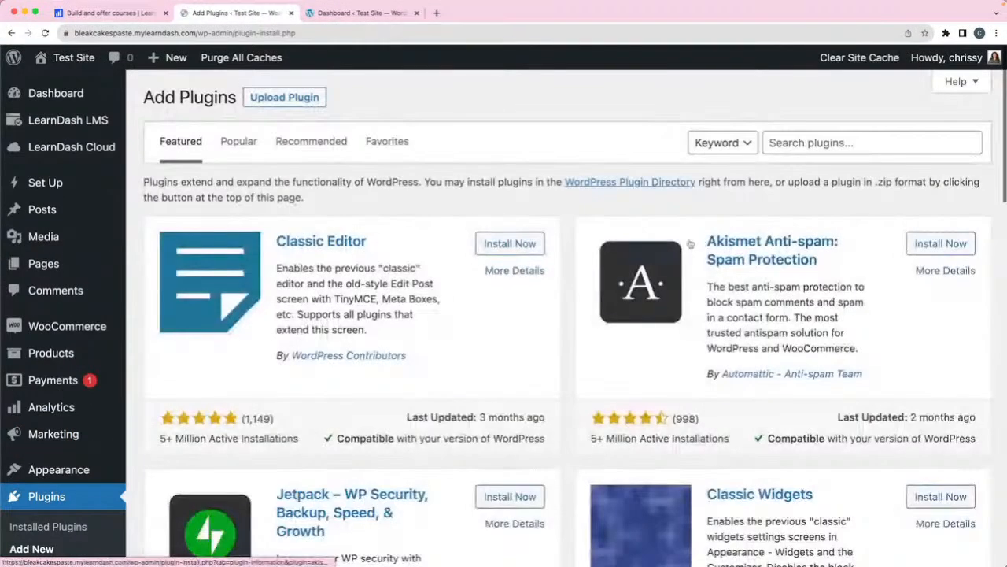
# - Search the plugin directory for 'learndash' and view Uncanny Toolkit for LearnDash details
pyautogui.click(817, 142)
pyautogui.write('learndash')
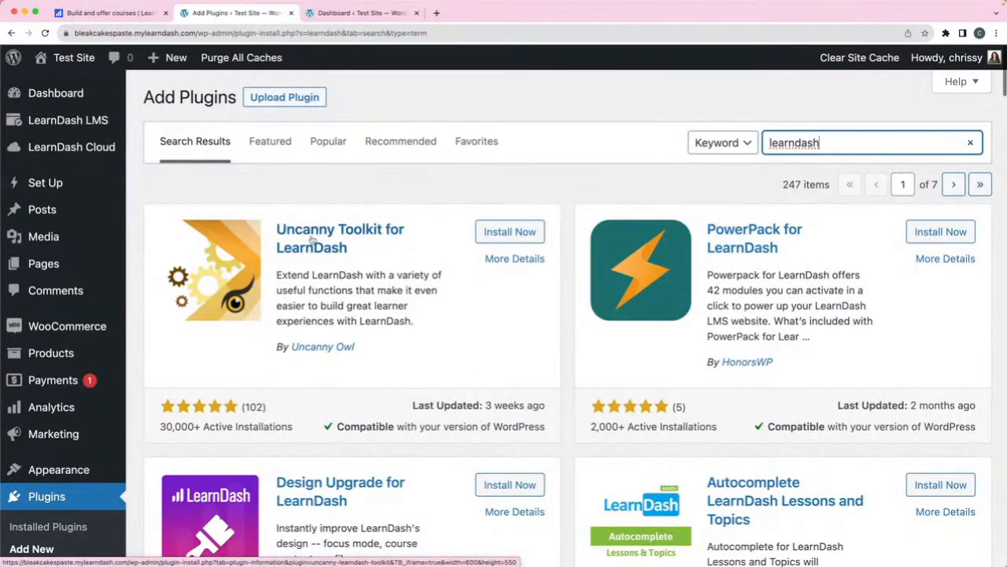
pyautogui.click(514, 259)
pyautogui.scroll(-5, 560, 303)
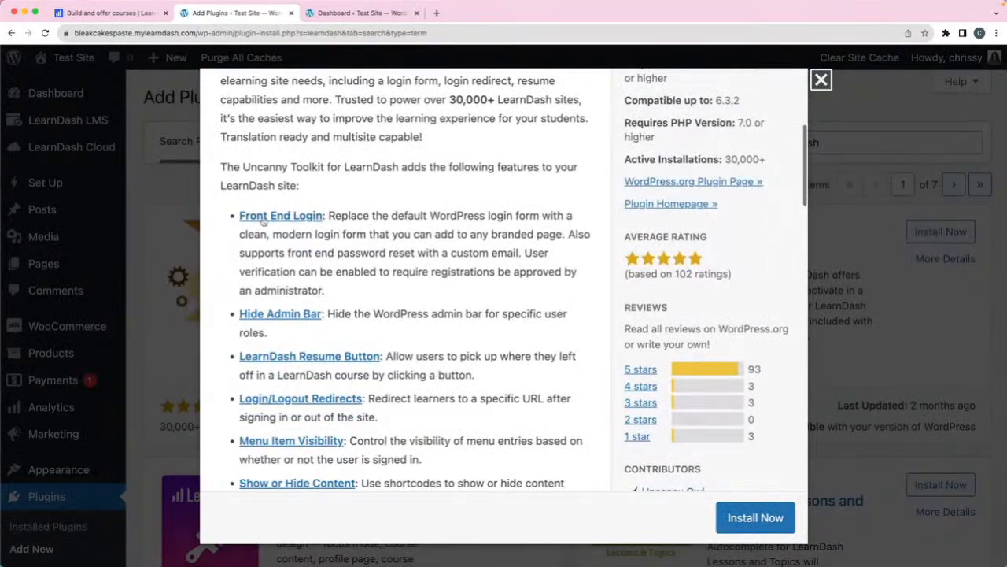
# - Read through the Uncanny Toolkit feature list, then close its details to return to the results
pyautogui.scroll(-2, 449, 252)
pyautogui.scroll(-1, 450, 252)
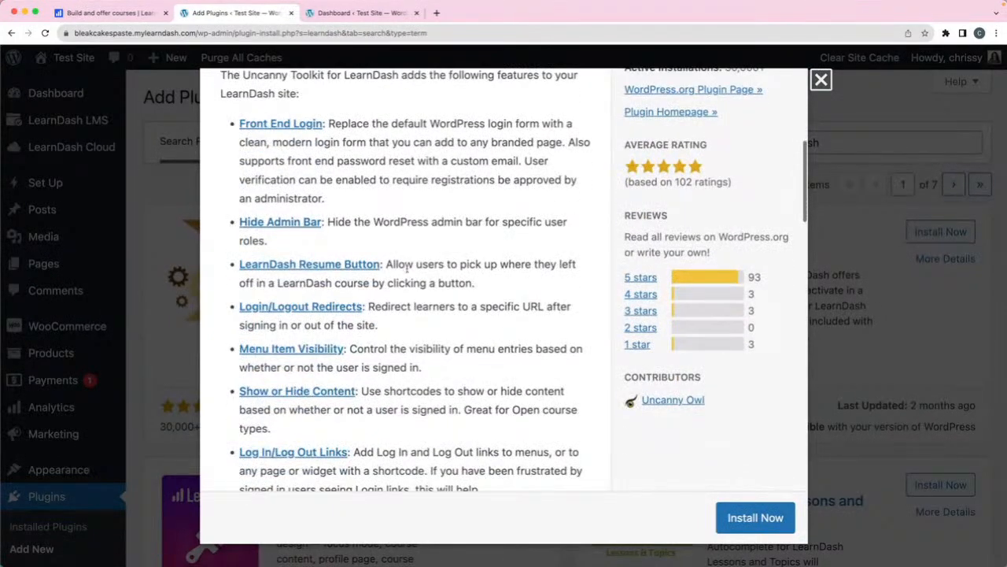
pyautogui.scroll(-5, 449, 278)
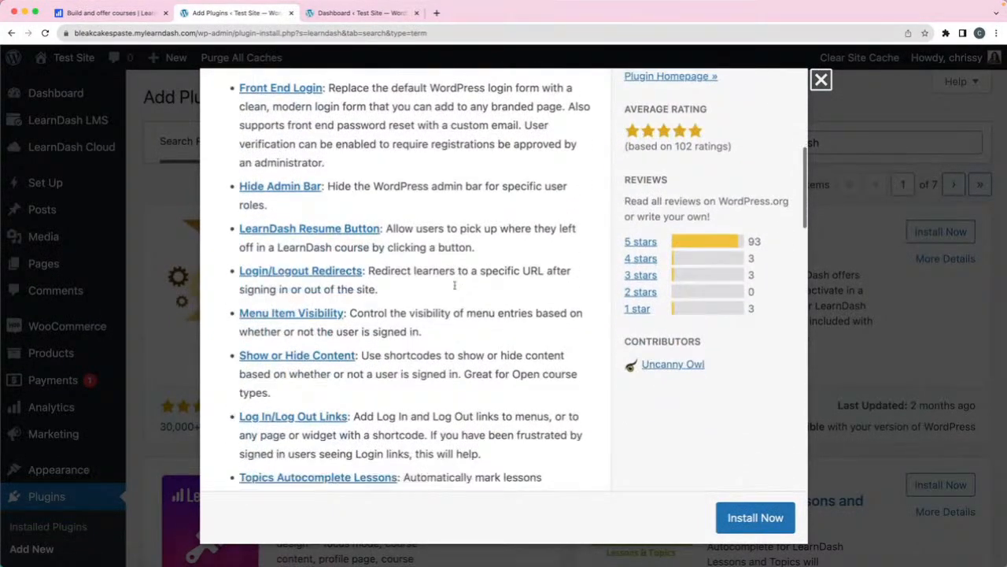
pyautogui.scroll(-6, 455, 281)
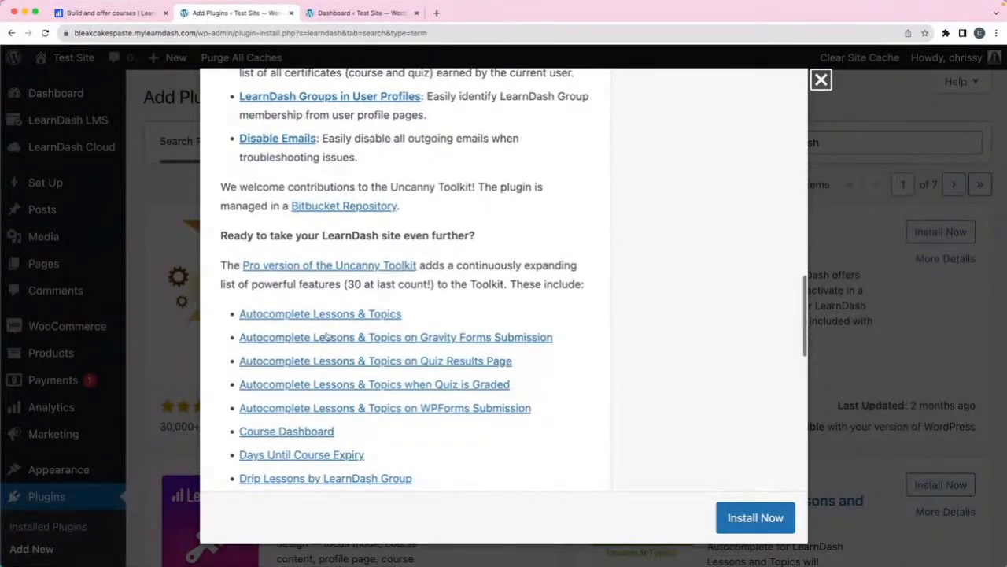
pyautogui.scroll(-2, 323, 333)
pyautogui.scroll(-1, 339, 332)
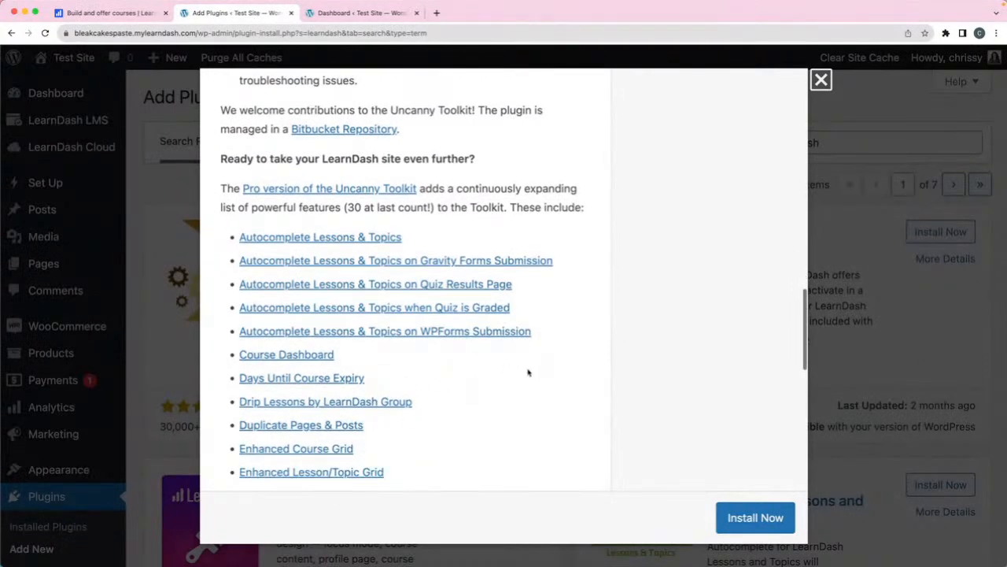
pyautogui.scroll(-2, 519, 370)
pyautogui.scroll(-3, 507, 374)
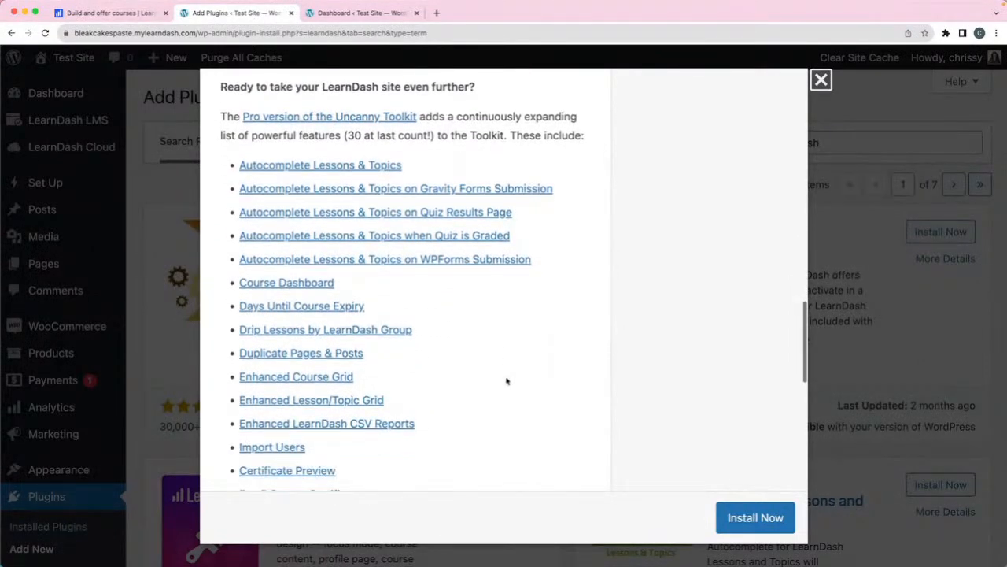
pyautogui.scroll(-9, 496, 359)
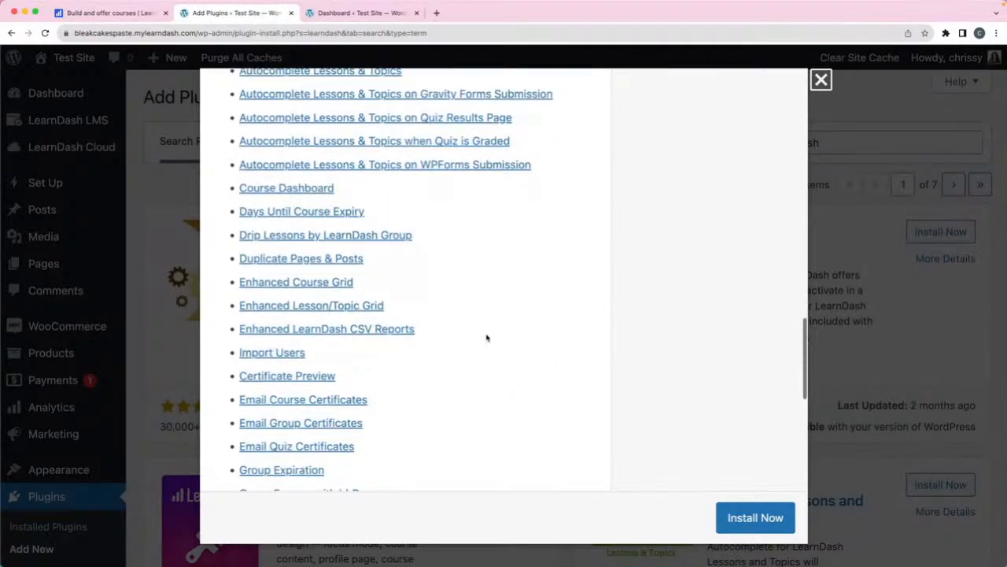
pyautogui.scroll(20, 486, 338)
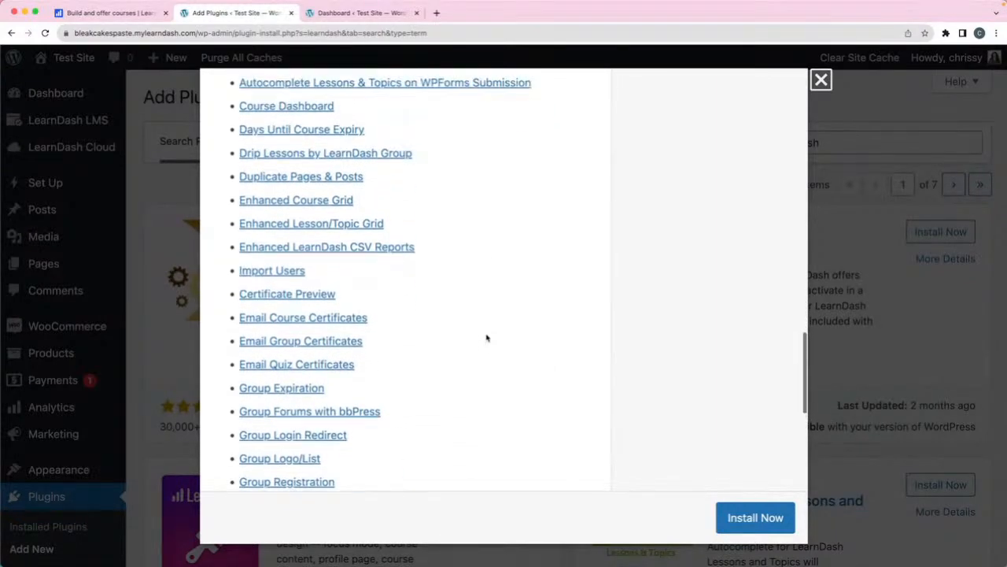
pyautogui.click(821, 79)
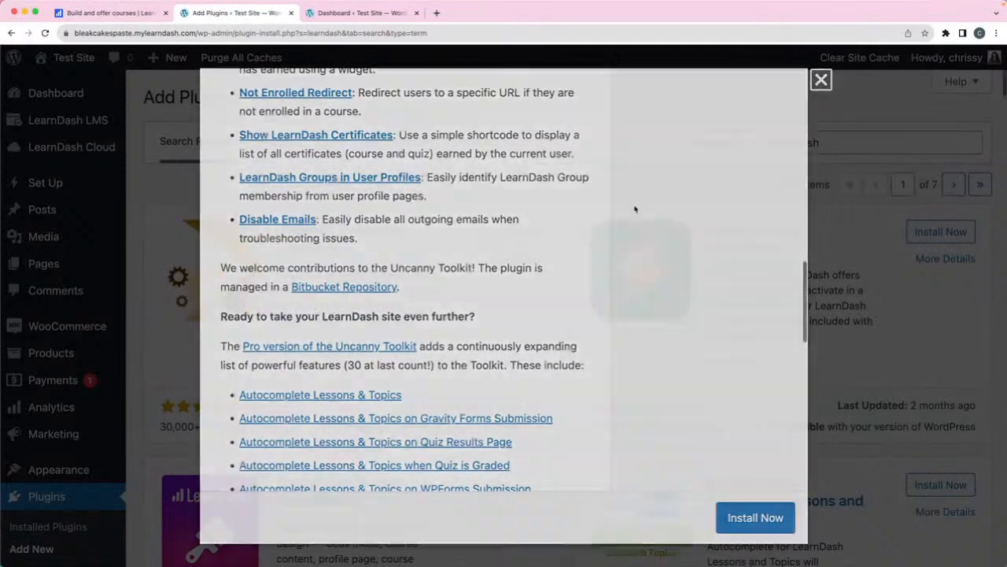
pyautogui.scroll(-3, 608, 215)
pyautogui.scroll(-4, 609, 215)
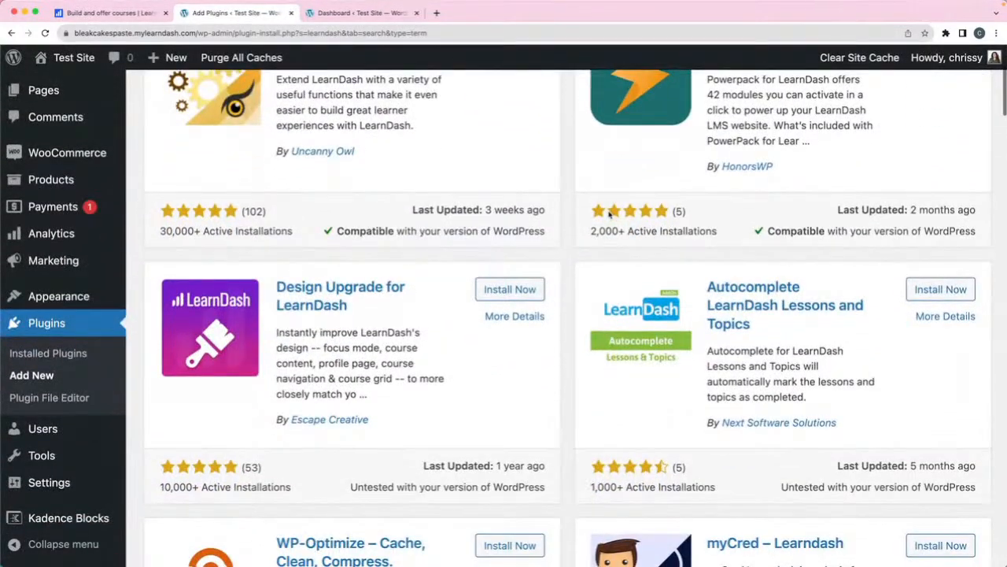
pyautogui.scroll(-1, 610, 214)
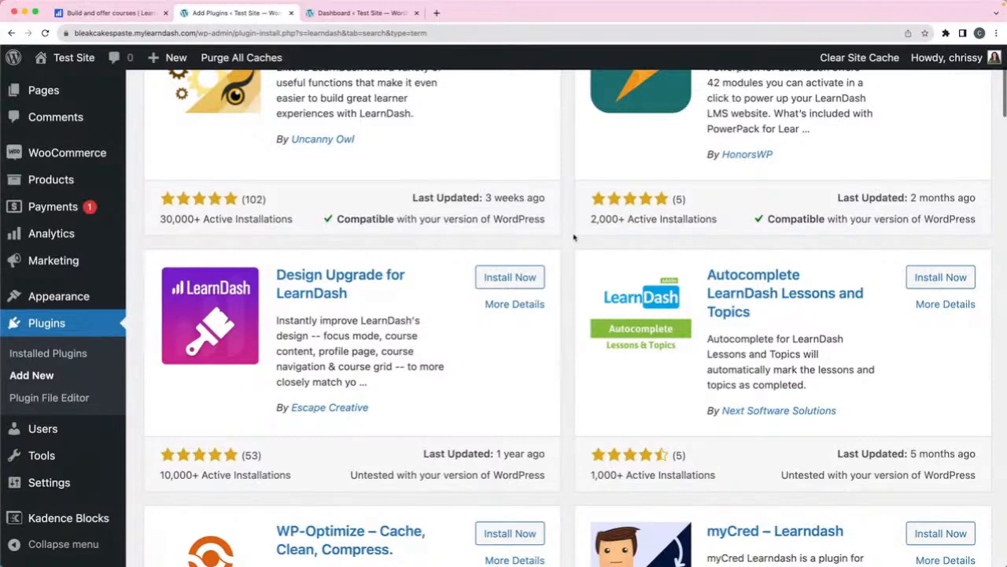
pyautogui.scroll(-5, 574, 237)
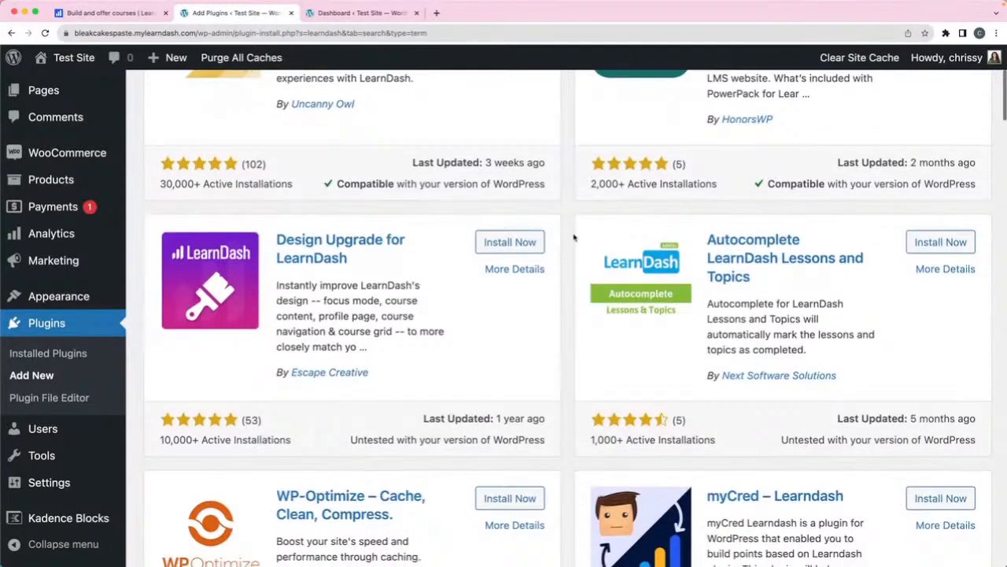
pyautogui.scroll(-10, 574, 237)
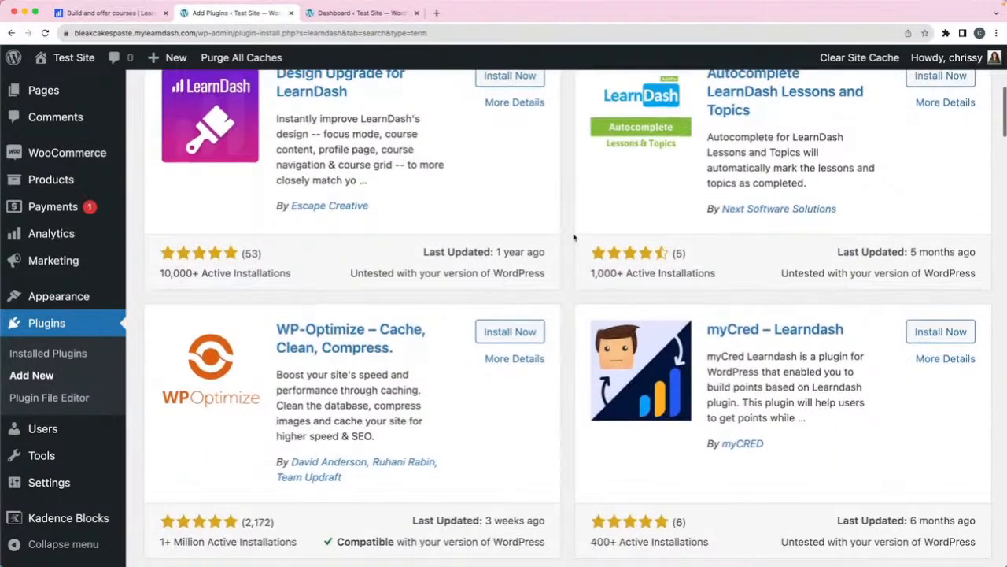
pyautogui.scroll(-5, 574, 237)
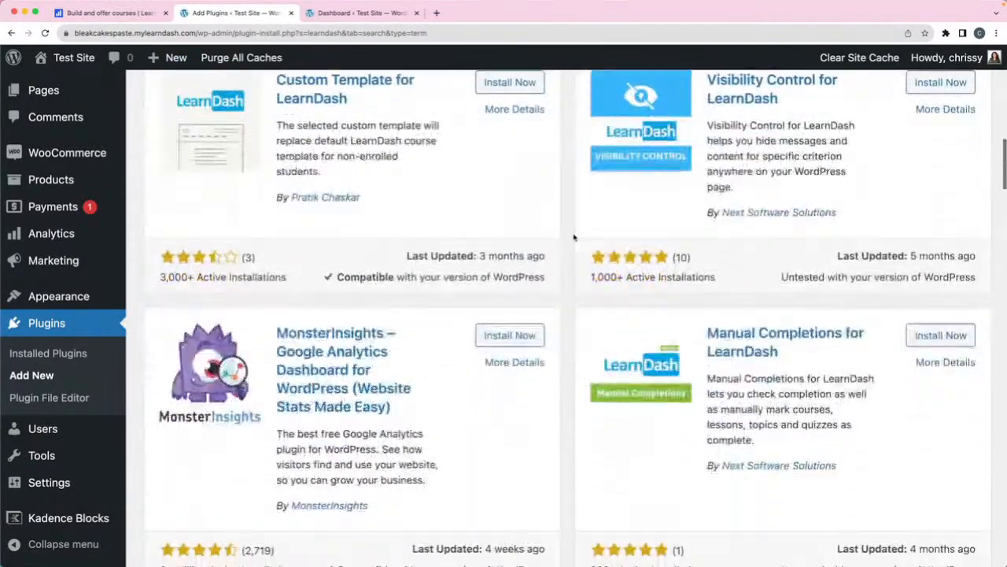
pyautogui.scroll(18, 574, 237)
pyautogui.moveTo(832, 143); pyautogui.dragTo(715, 145)
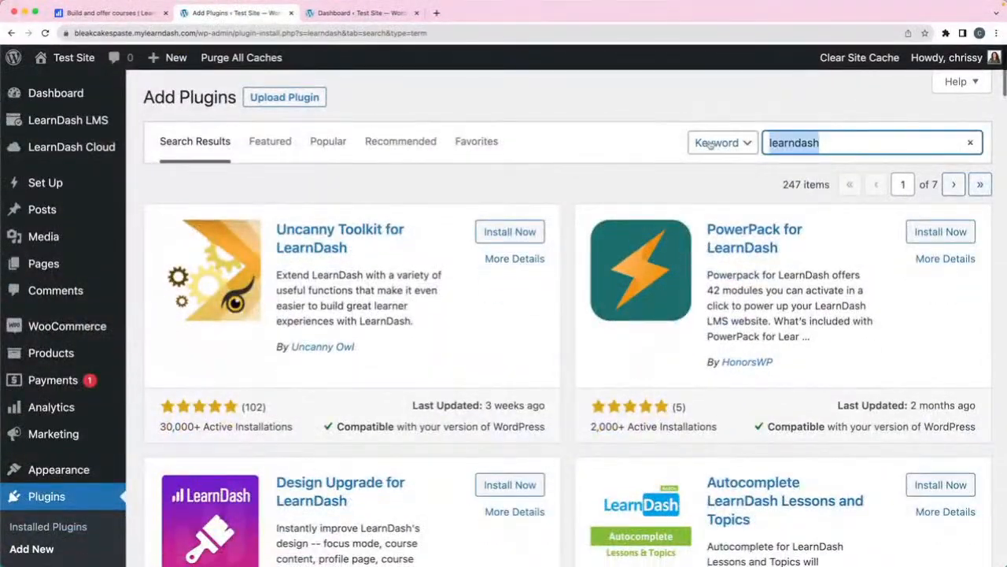
# - Search plugins for 'gamipress learndash', then return to the LearnDash Add-ons page
pyautogui.write('gami[p')
pyautogui.press('BackSpace')
pyautogui.press('BackSpace')
pyautogui.write('press')
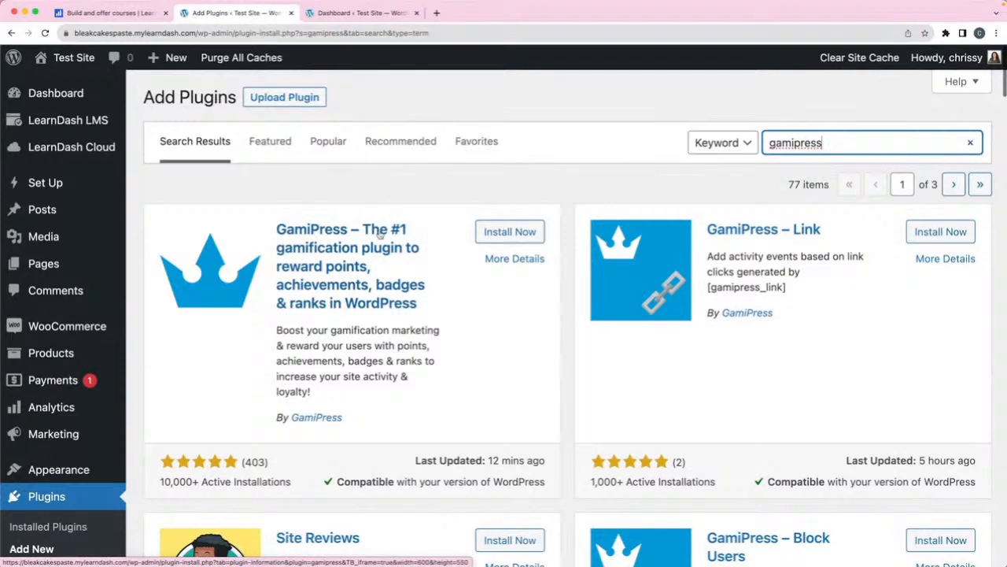
pyautogui.write('learndash')
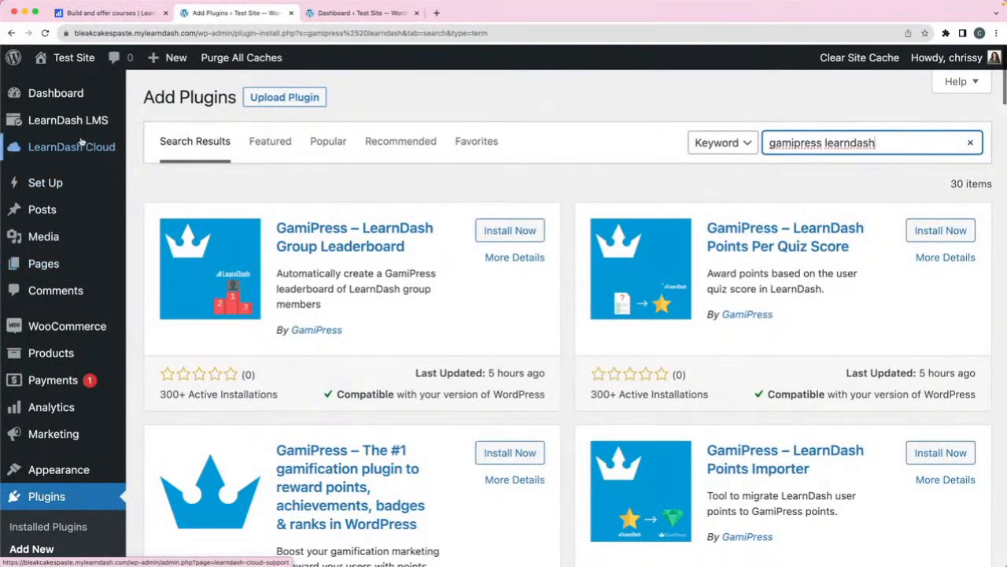
pyautogui.moveTo(86, 120)
pyautogui.click(174, 403)
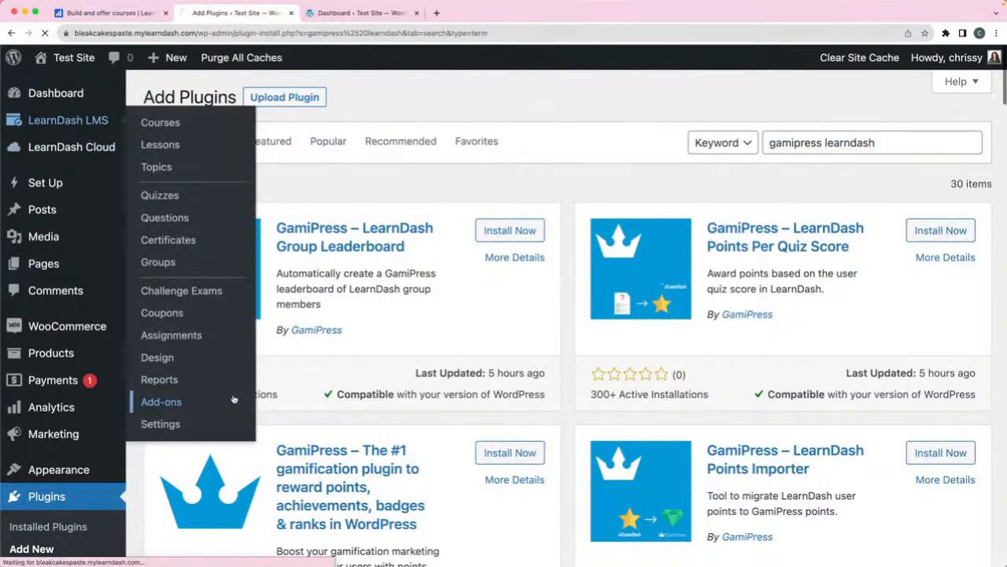
# - Review installed add-ons like Course Grid v2.0.8, then switch to the Premium Add-ons tab
pyautogui.scroll(-10, 412, 320)
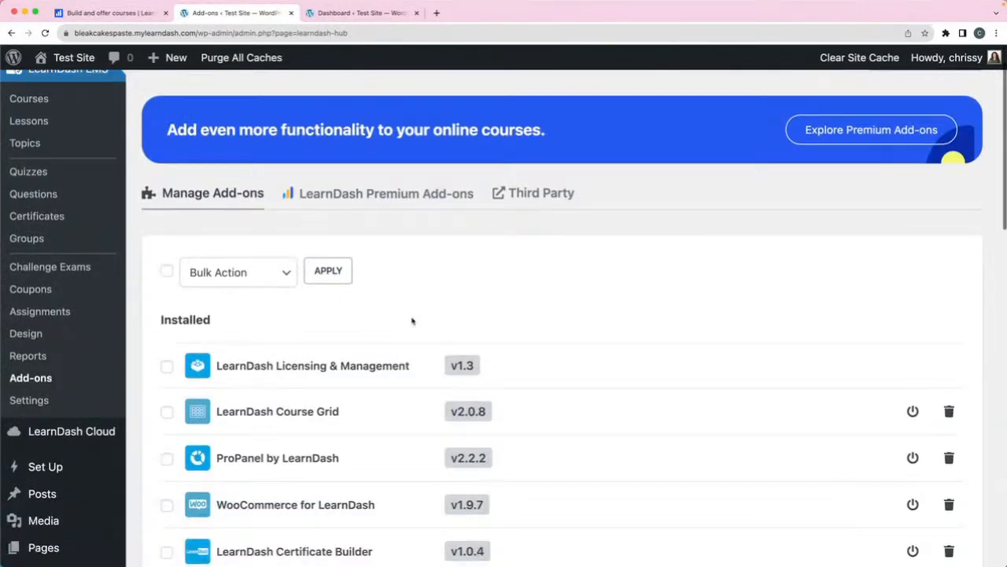
pyautogui.scroll(-7, 411, 320)
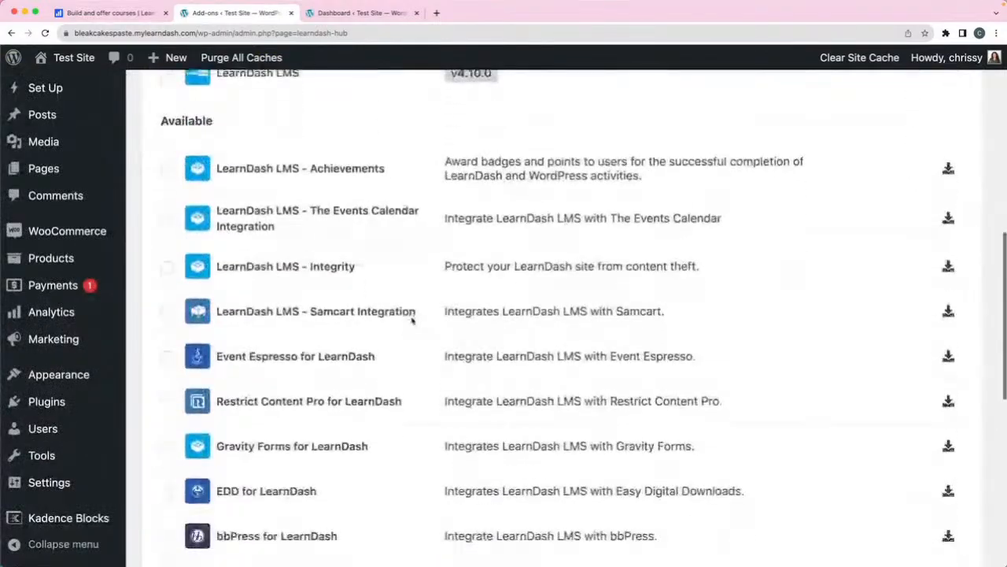
pyautogui.scroll(-6, 412, 320)
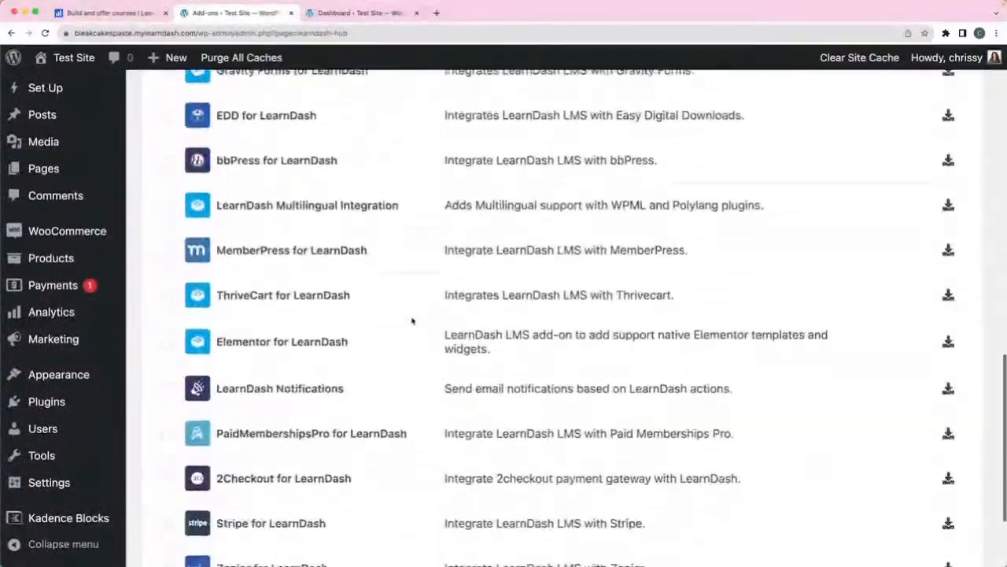
pyautogui.scroll(8, 411, 320)
pyautogui.scroll(3, 412, 320)
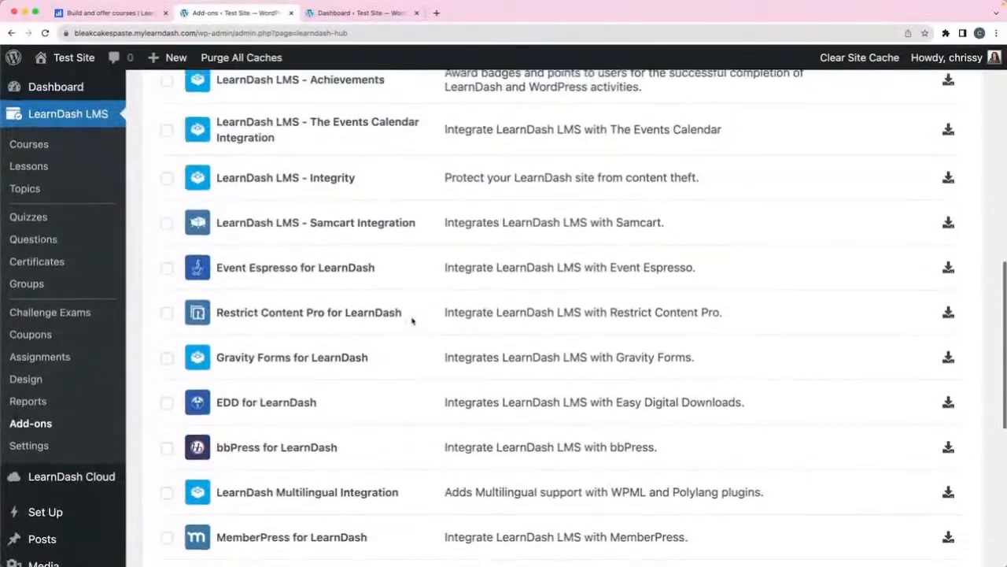
pyautogui.scroll(8, 411, 320)
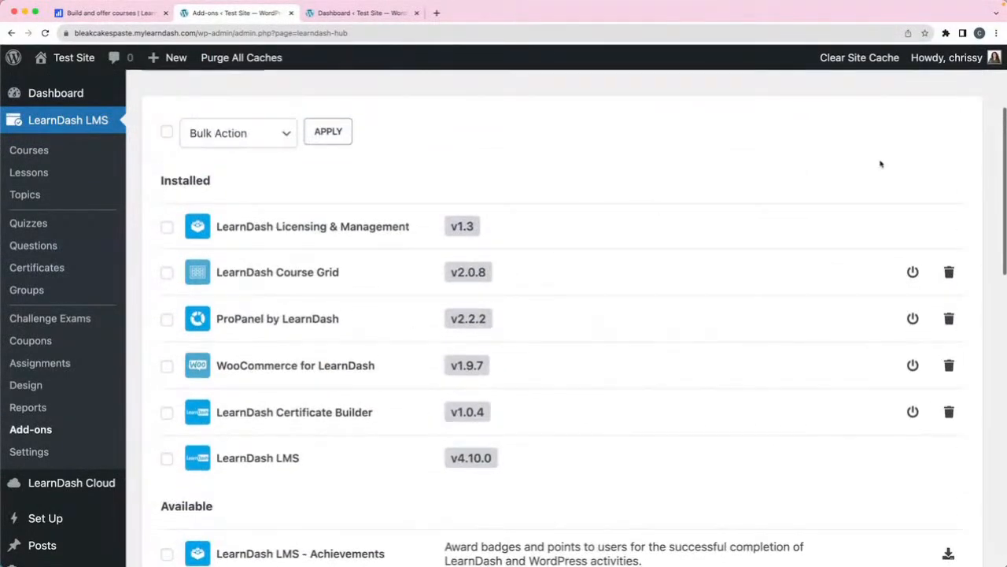
pyautogui.scroll(5, 762, 158)
pyautogui.click(364, 249)
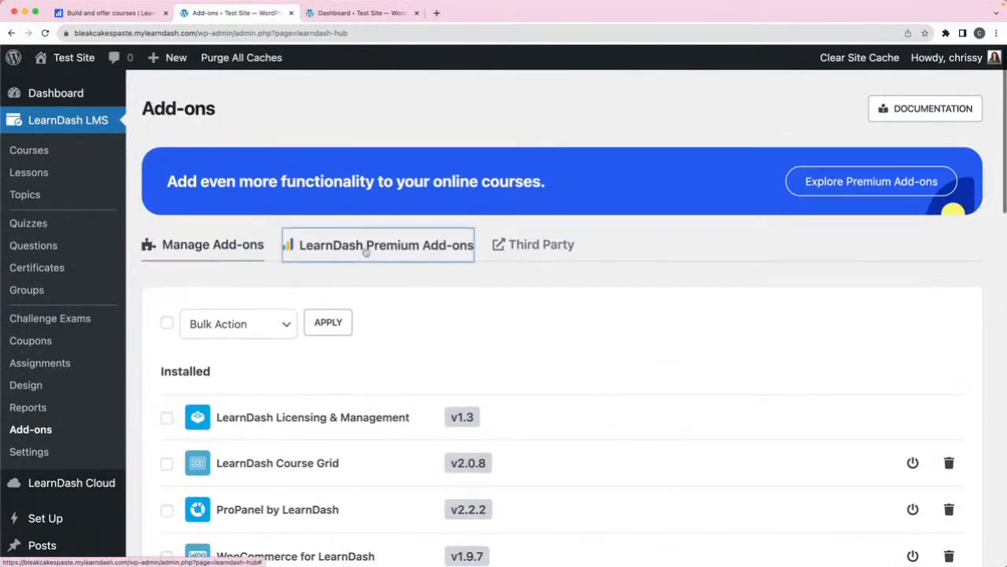
# - Browse premium and third-party add-ons like Gravity Forms and Restrict Content Pro, then open Quizzes
pyautogui.scroll(-5, 410, 312)
pyautogui.scroll(-1, 411, 313)
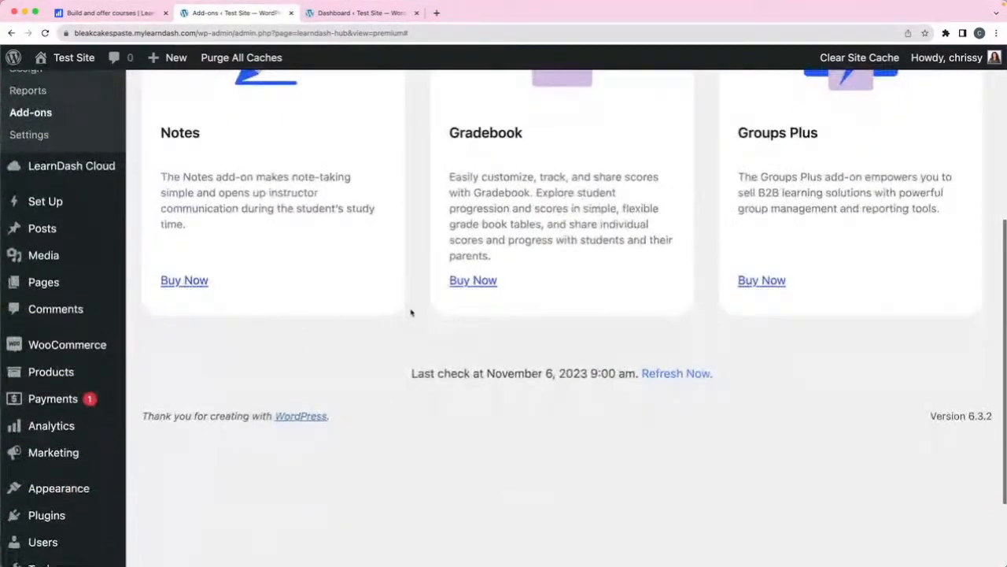
pyautogui.scroll(6, 411, 313)
pyautogui.click(539, 245)
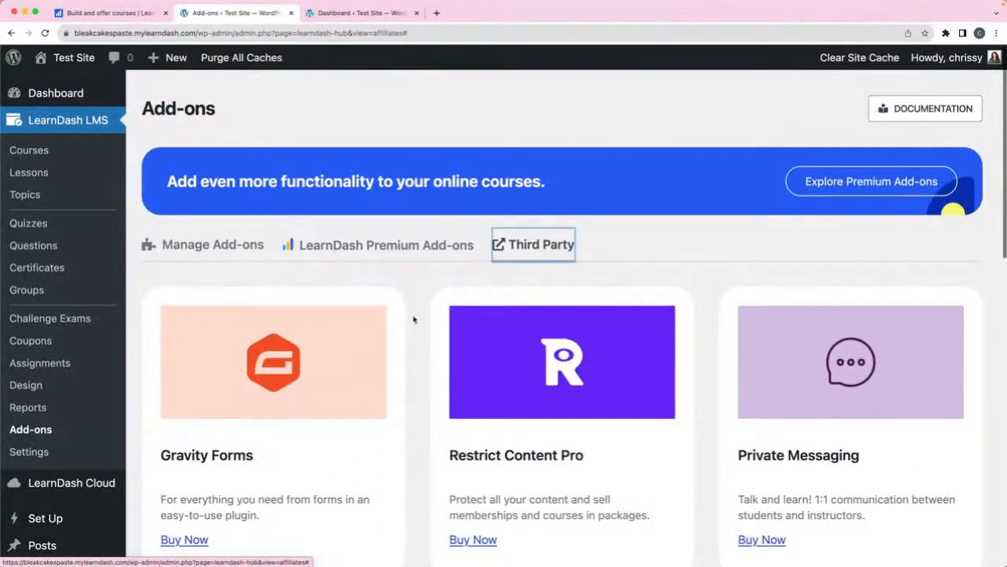
pyautogui.scroll(-8, 412, 321)
pyautogui.scroll(-2, 413, 320)
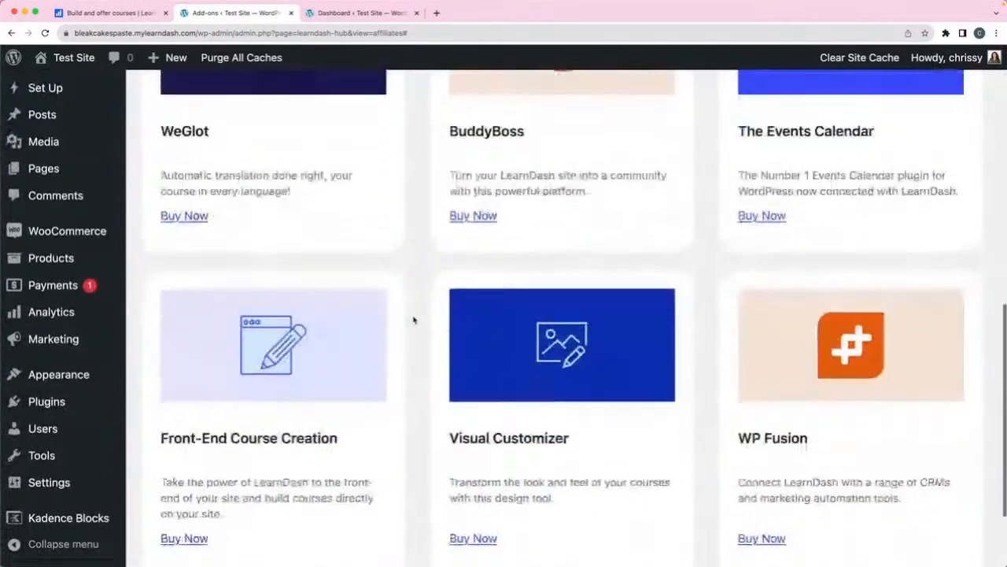
pyautogui.scroll(3, 413, 319)
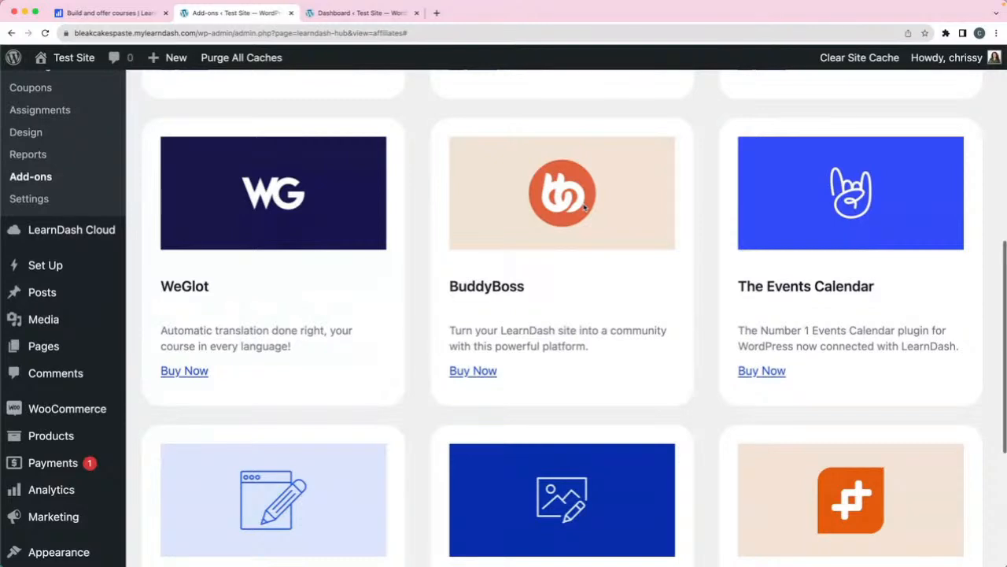
pyautogui.scroll(-5, 584, 206)
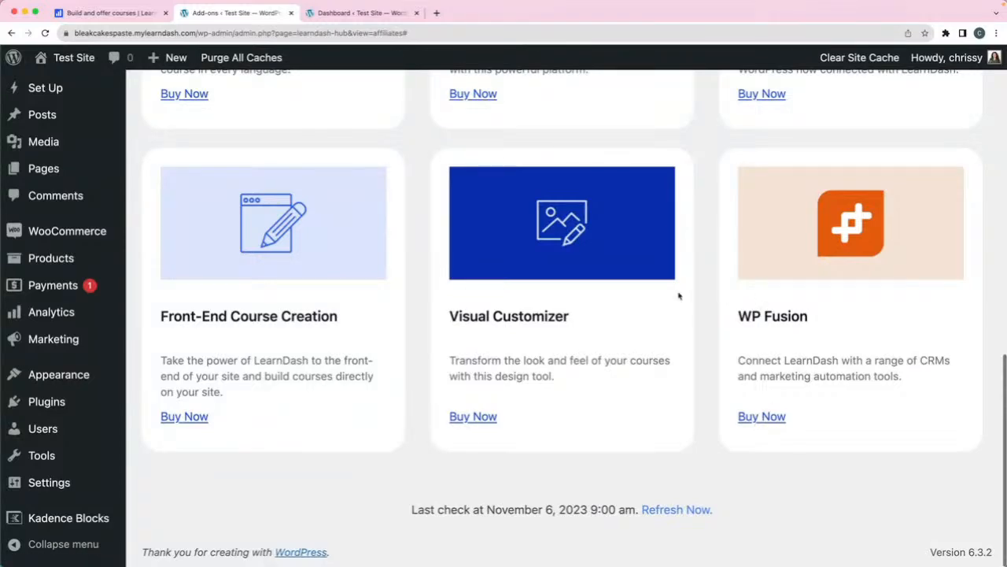
pyautogui.scroll(10, 679, 292)
pyautogui.scroll(3, 679, 296)
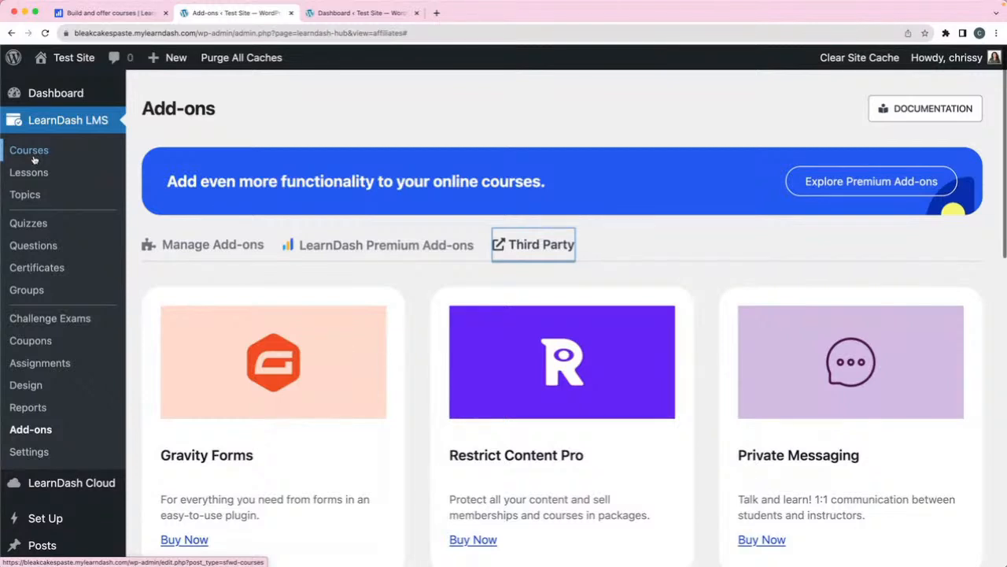
pyautogui.click(30, 226)
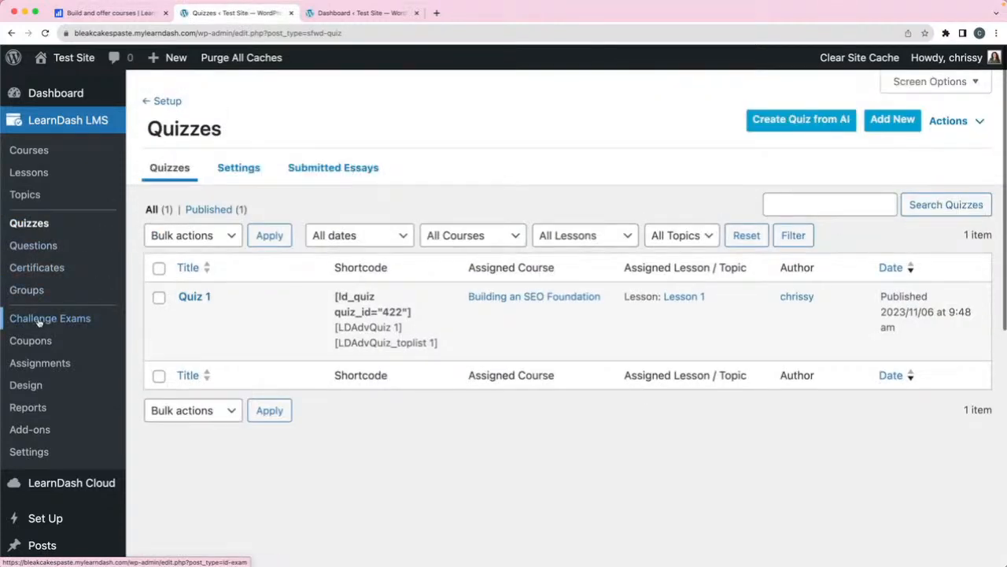
# - Scroll the Quizzes list showing Quiz 1 with shortcode [ld_quiz quiz_id="422"]
pyautogui.scroll(-3, 55, 331)
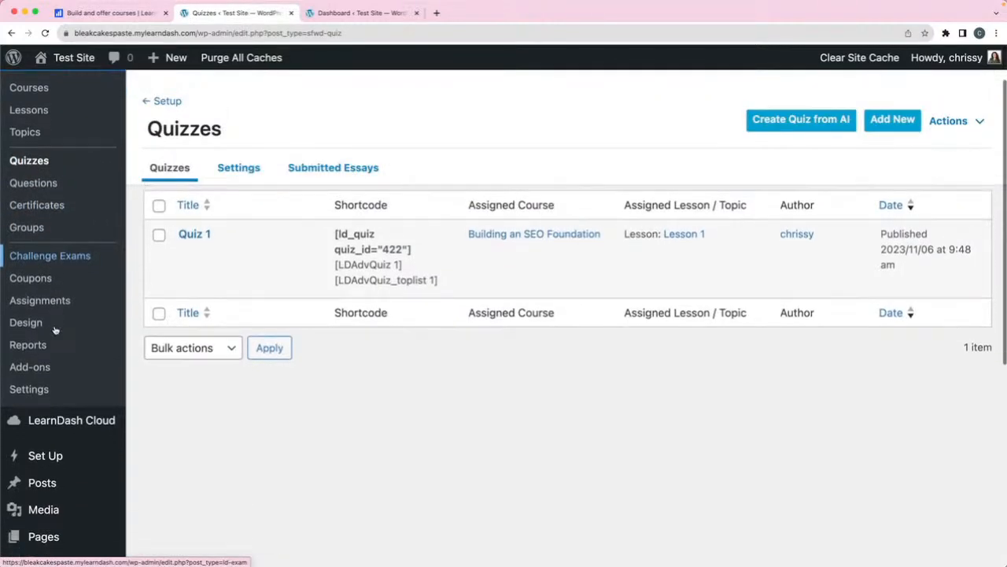
pyautogui.scroll(3, 55, 330)
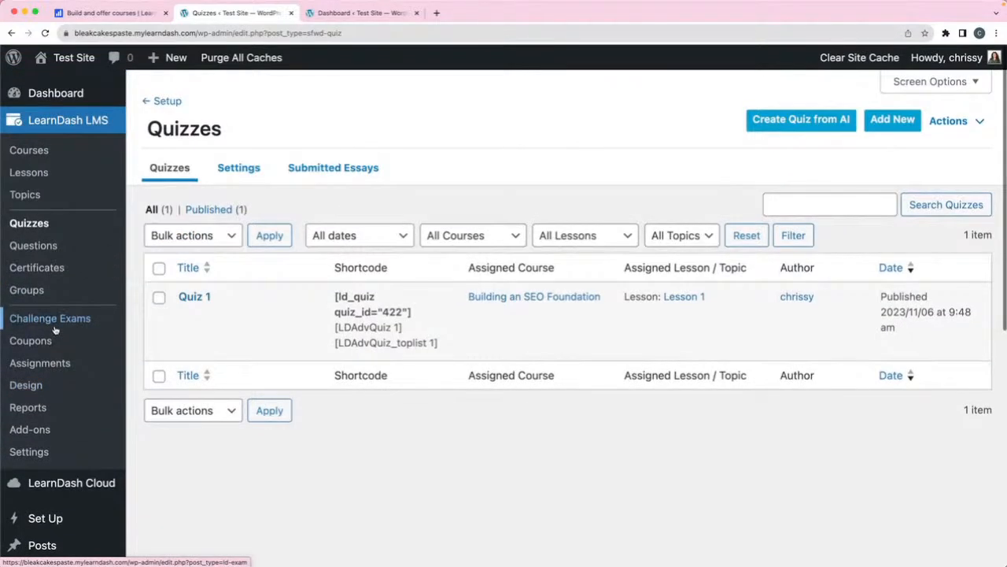